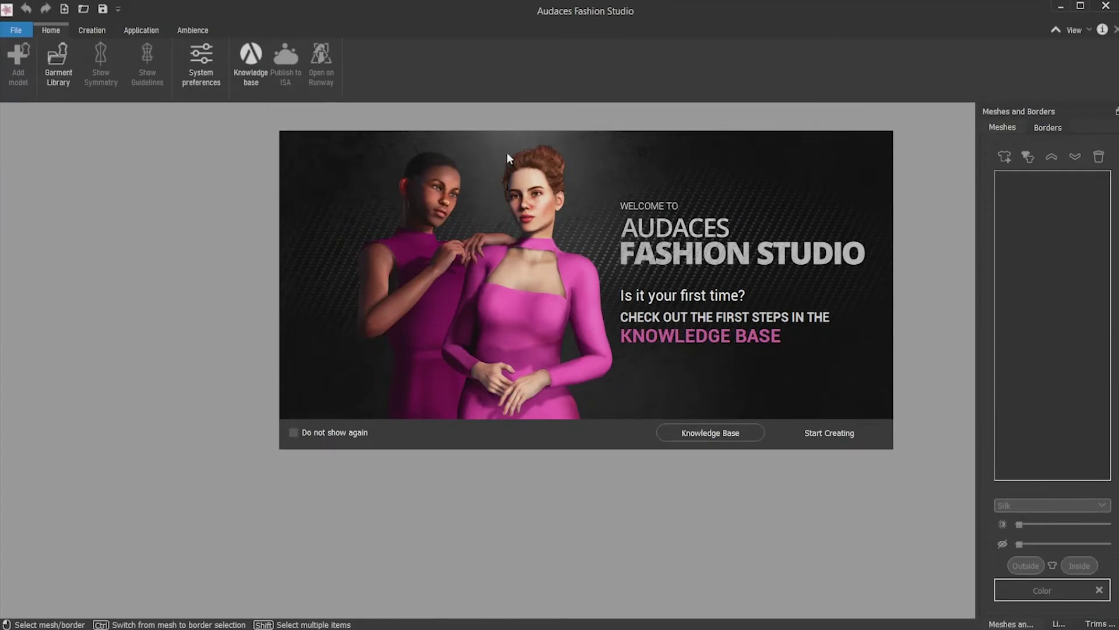
Step: Start a new document with the default Male 2022 mannequin
left_click(823, 434)
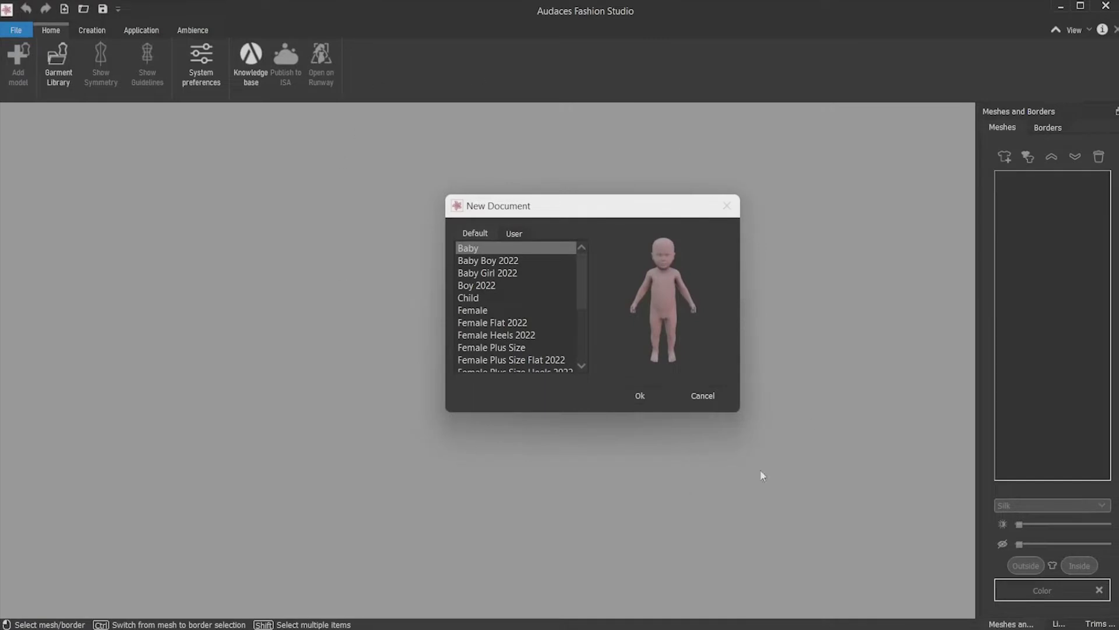
scroll(513, 325, "down", 2)
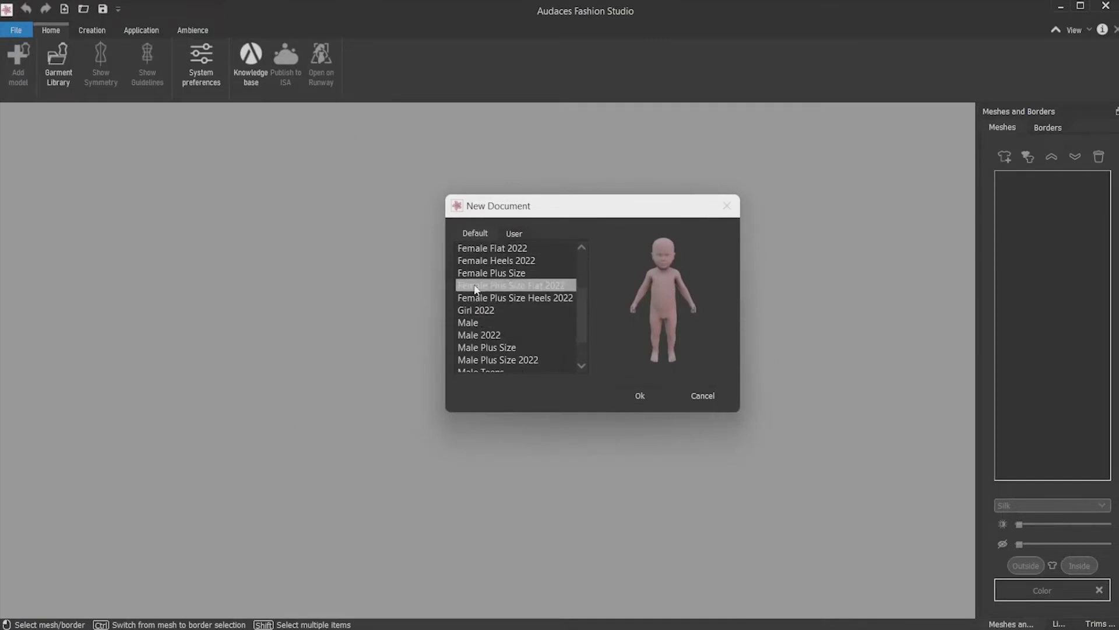
left_click(485, 337)
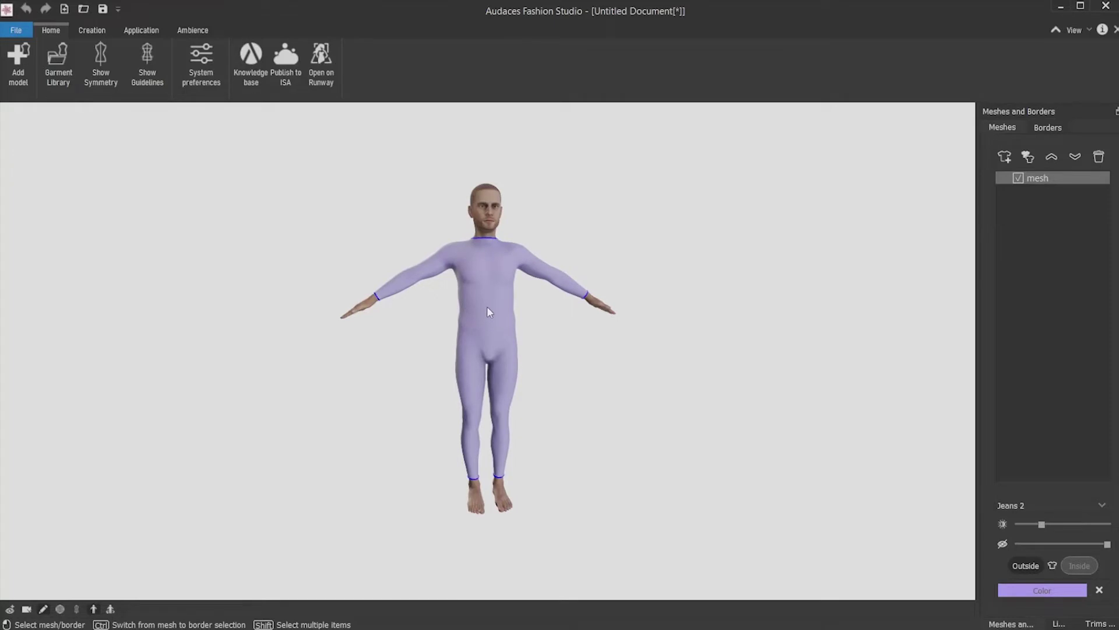
Step: Examine the mannequin and its full-body mesh around the torso, legs and arms
middle_click_drag(491, 322, 477, 347)
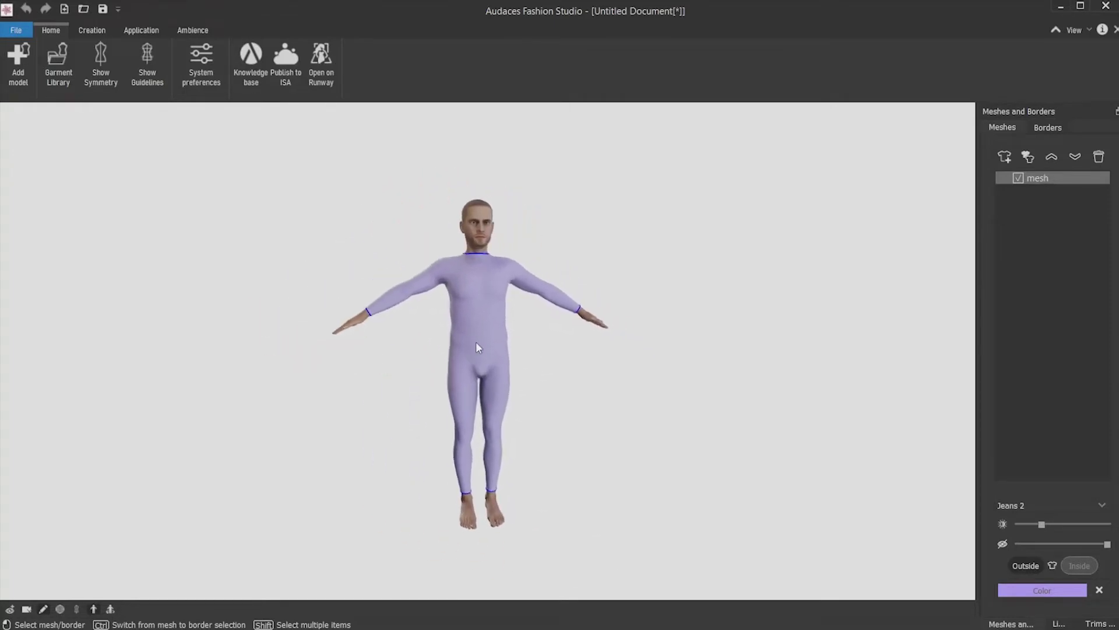
scroll(476, 342, "up", 4)
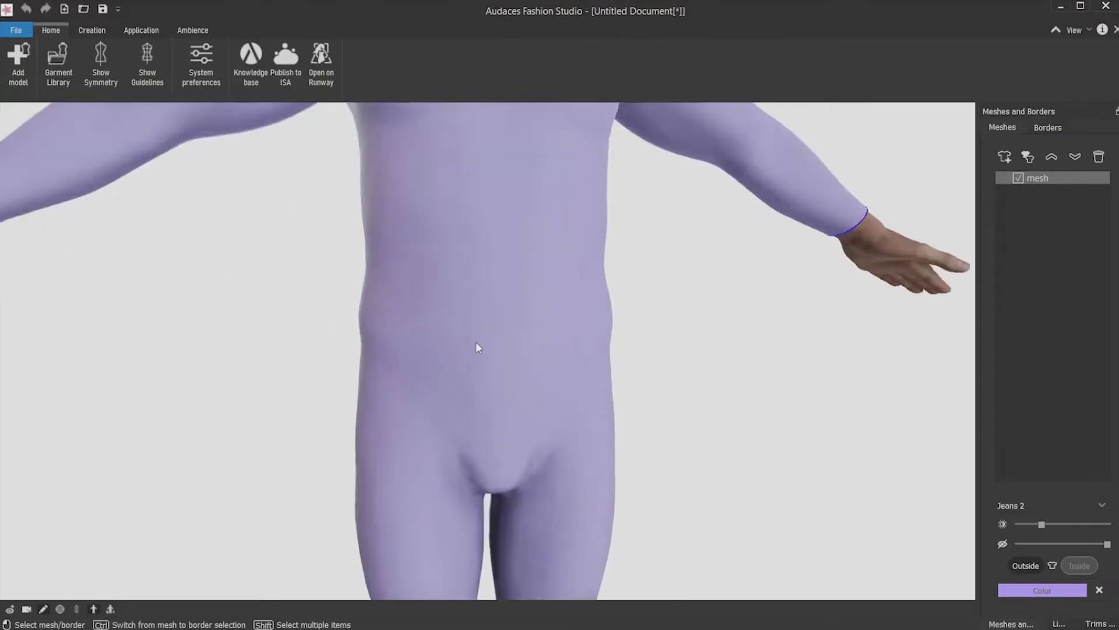
scroll(476, 341, "down", 4)
scroll(386, 255, "up", 5)
scroll(386, 256, "up", 3)
scroll(386, 255, "down", 6)
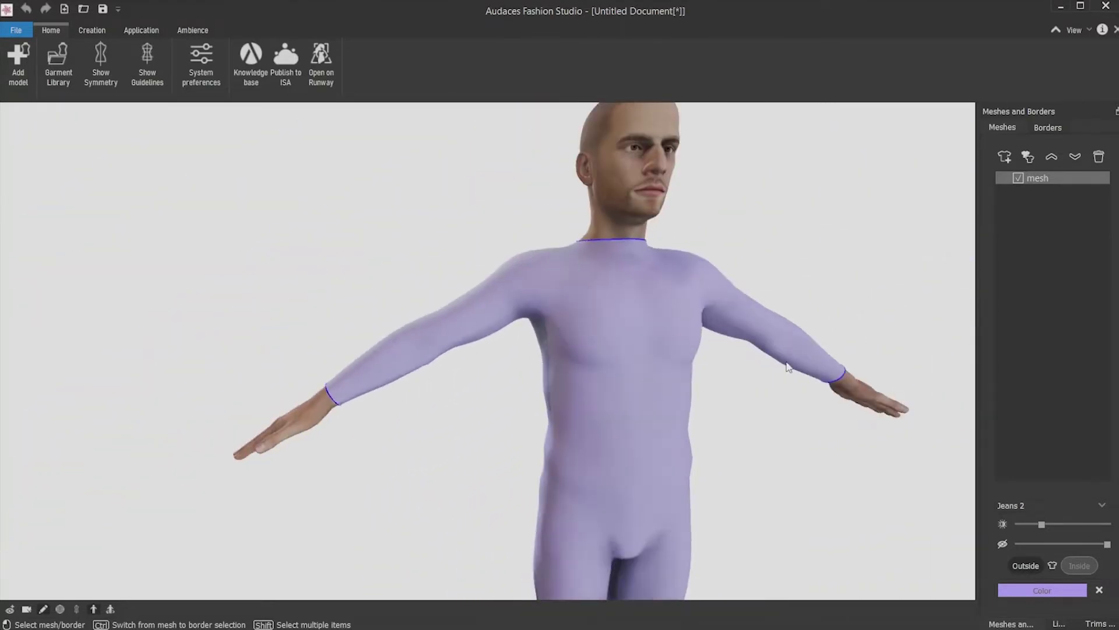
scroll(782, 324, "up", 5)
scroll(468, 299, "down", 4)
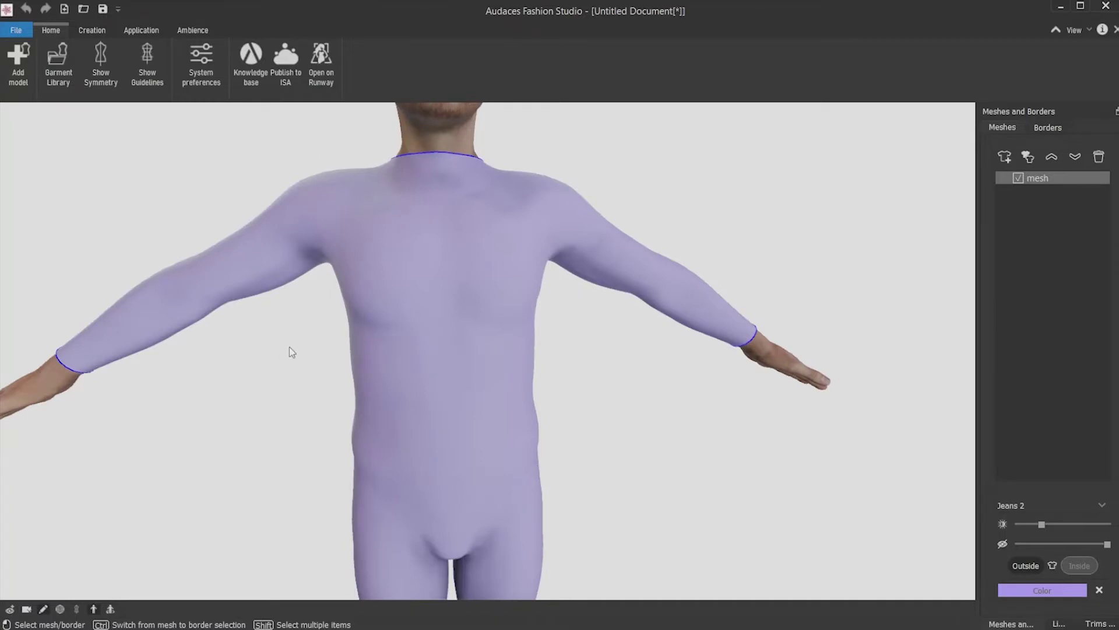
Step: Cut the body mesh horizontally around the hips using Cut with Ring
left_click(93, 29)
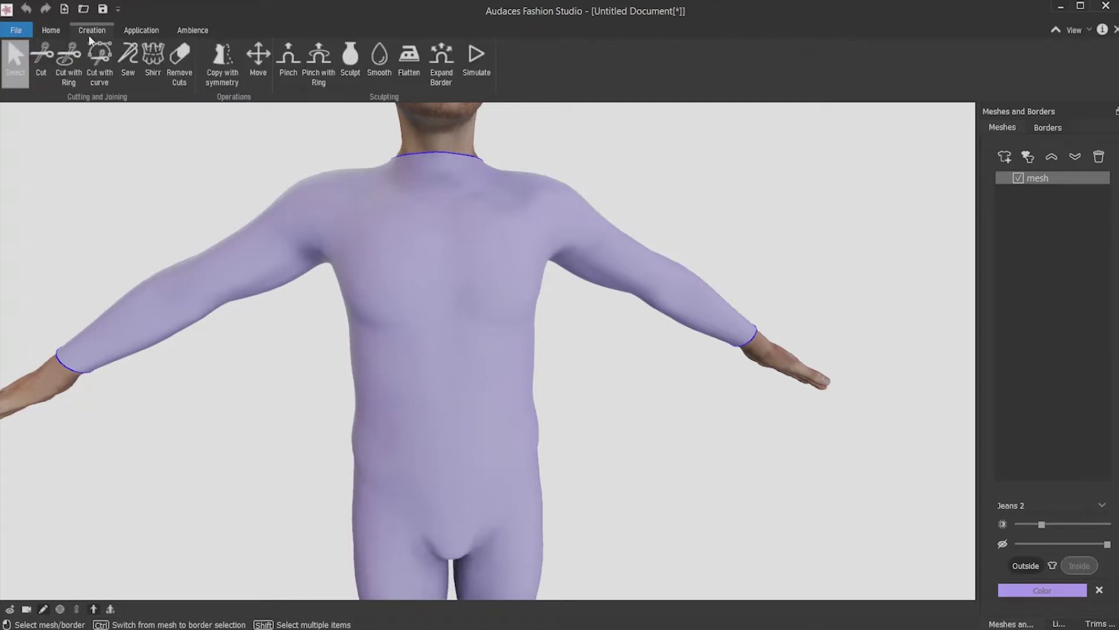
left_click(71, 82)
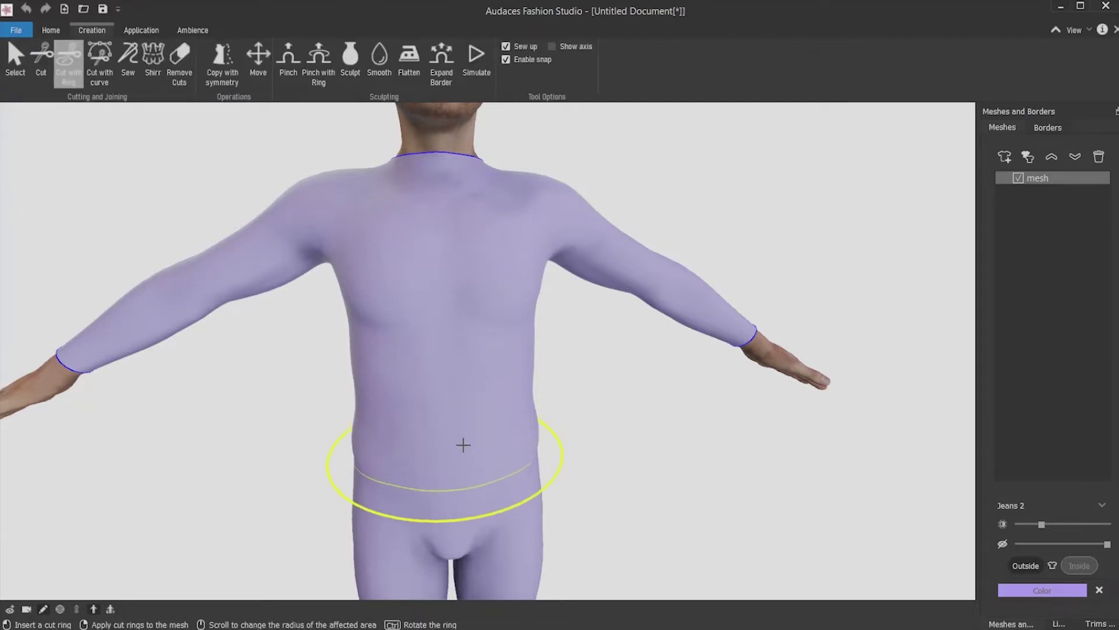
middle_click_drag(462, 446, 460, 440)
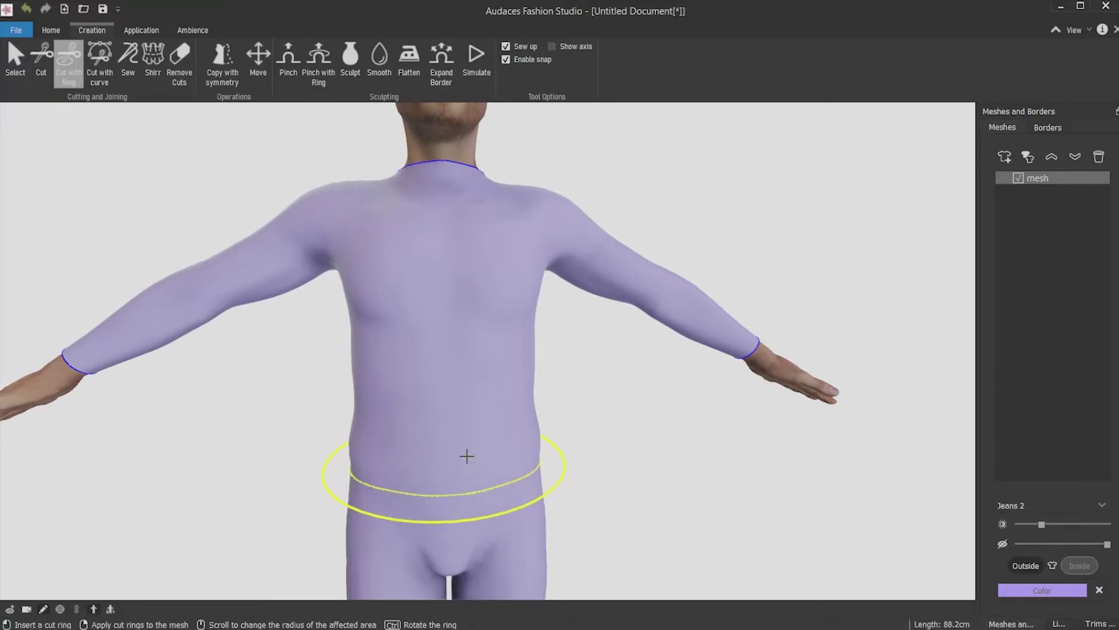
right_click(493, 394)
key("Escape")
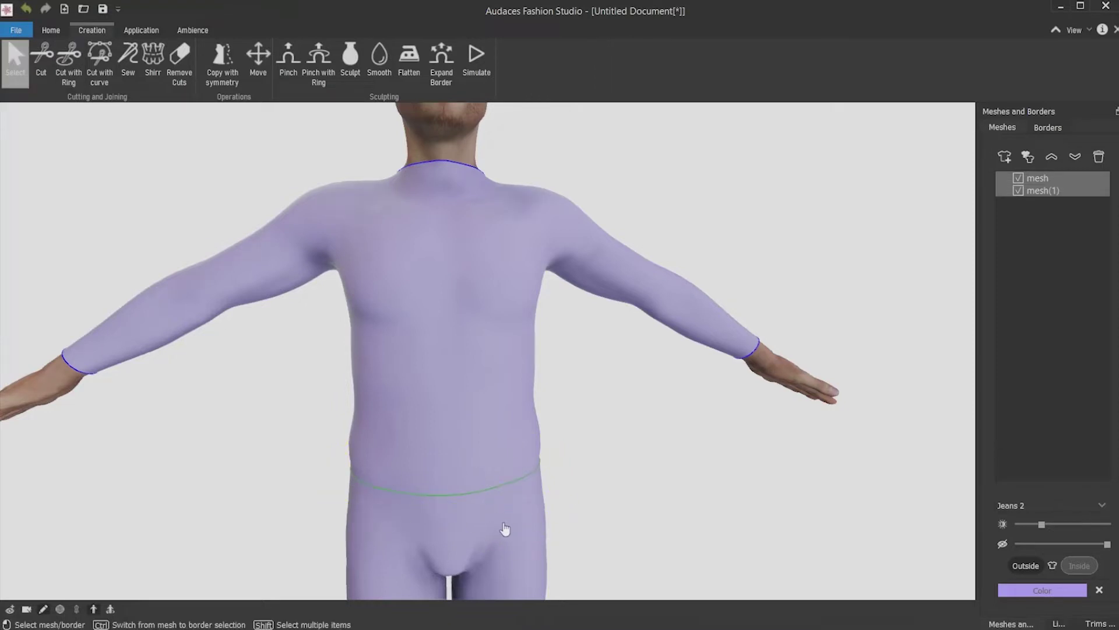
Step: Delete the trouser part of the mesh below the hip cut
left_click(444, 524)
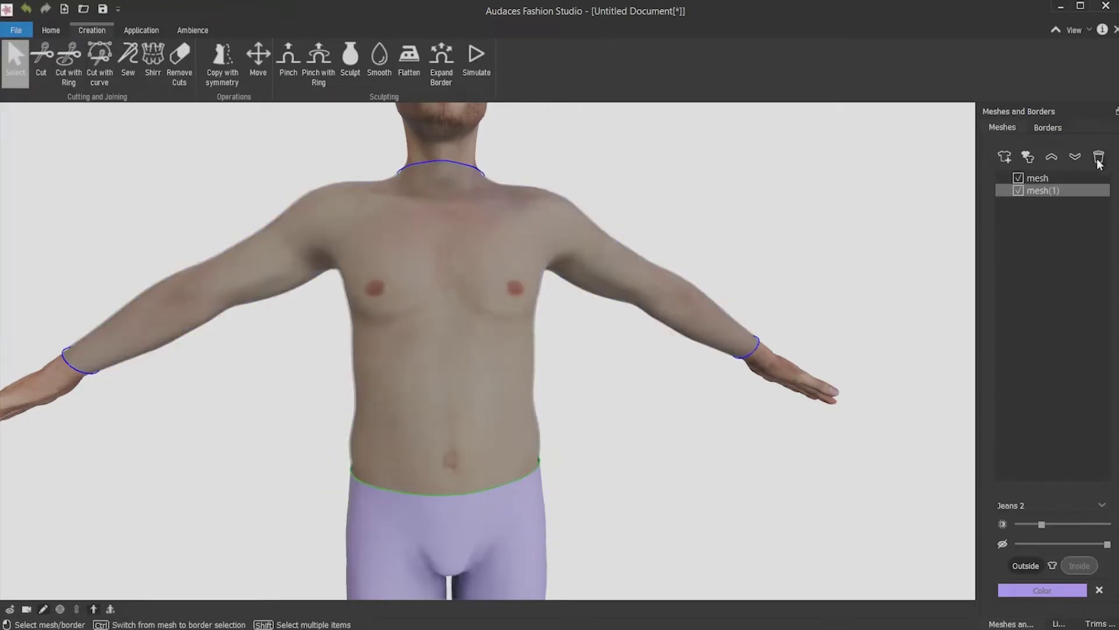
left_click(1098, 159)
scroll(459, 492, "up", 2)
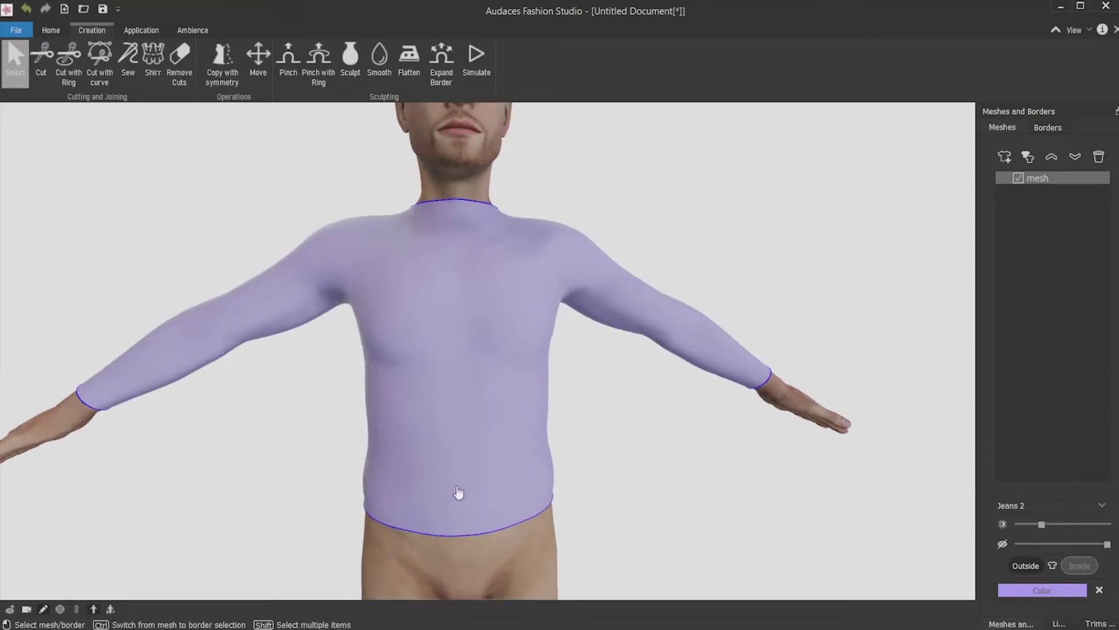
Step: Turn on symmetry so edits on one half of the mannequin are mirrored to the other
middle_click_drag(456, 285, 510, 352)
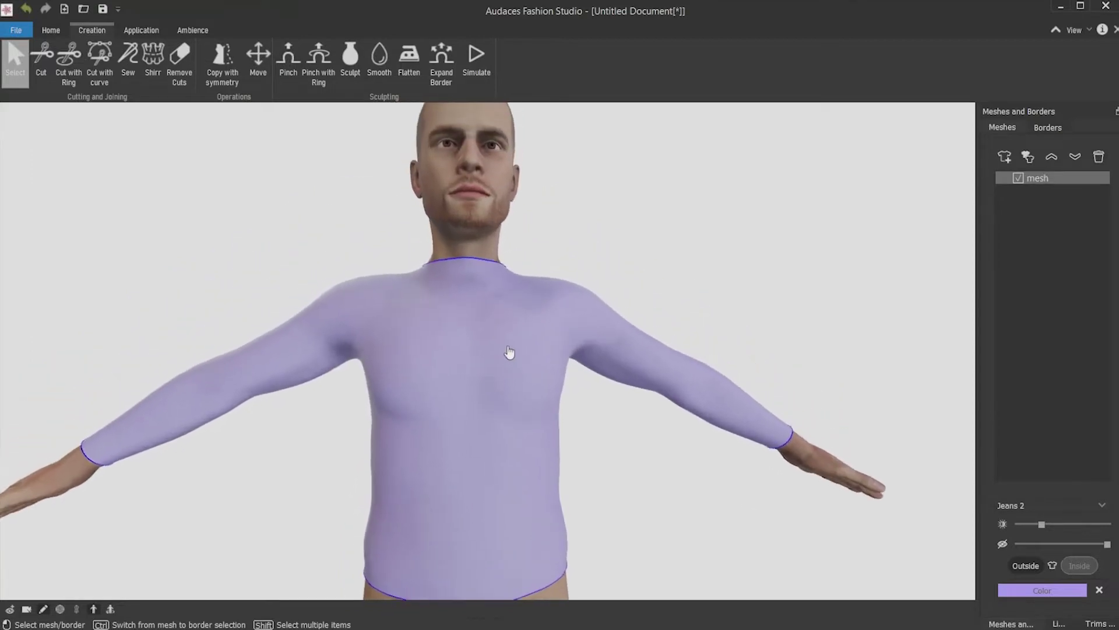
right_click_drag(502, 467, 487, 425)
middle_click_drag(487, 425, 391, 412)
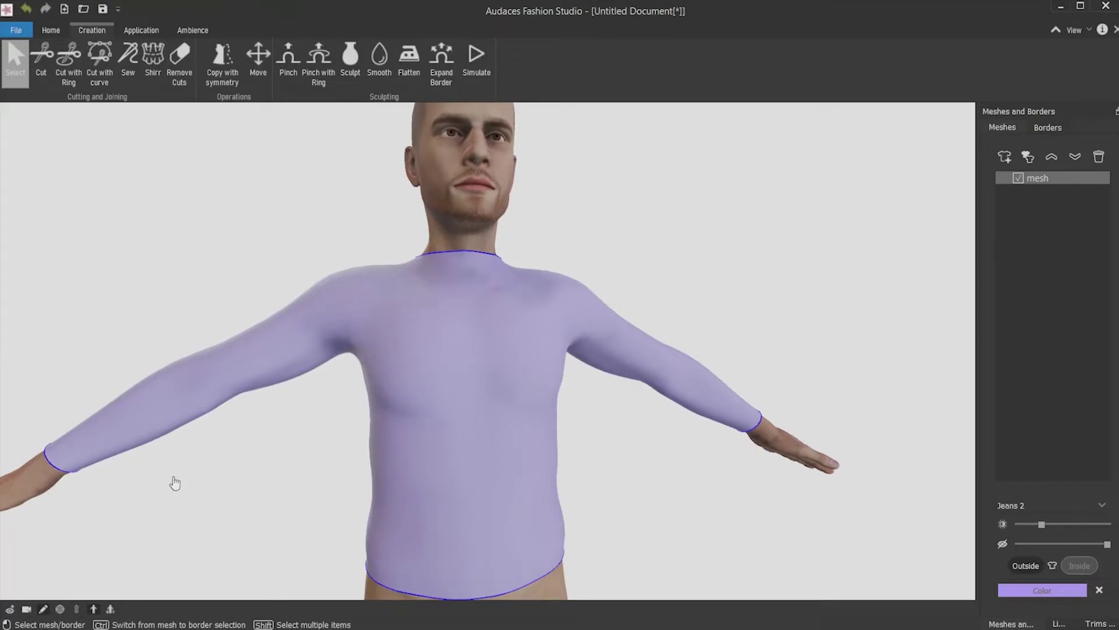
left_click(77, 612)
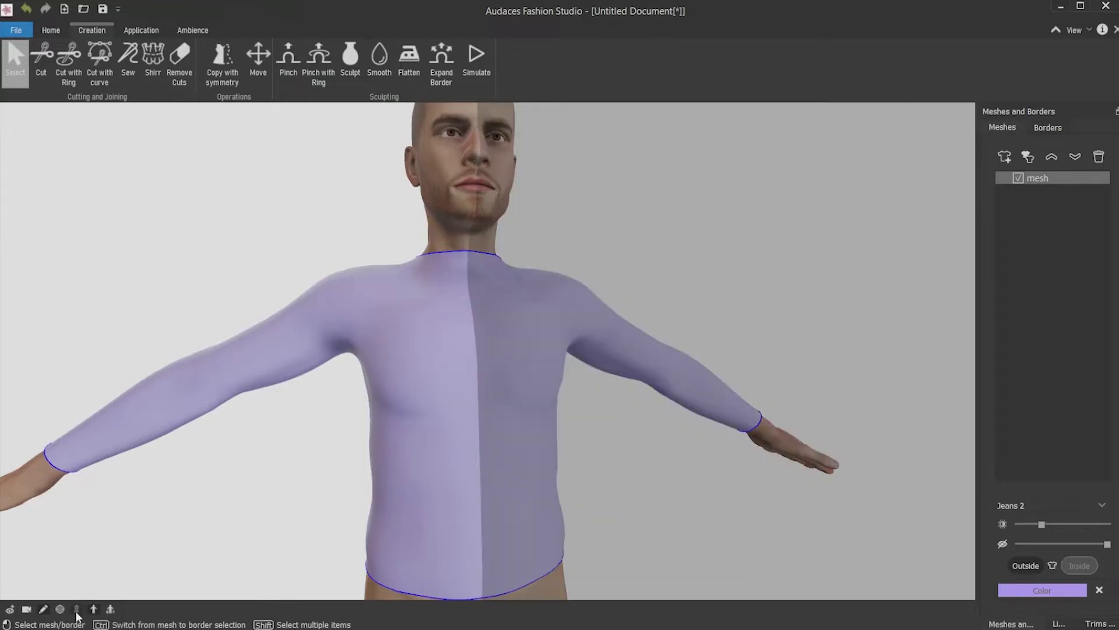
Step: Pull the underarm and the underside of the sleeve outward with Pinch, and smooth the mesh with the Smooth tool
middle_click_drag(525, 280, 528, 310)
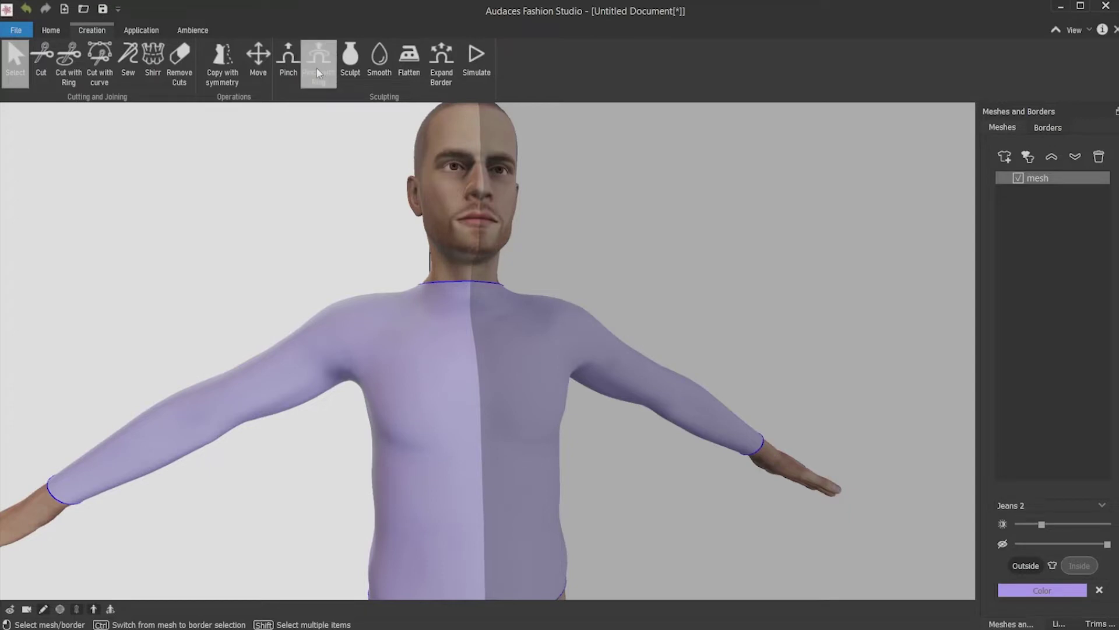
left_click(285, 57)
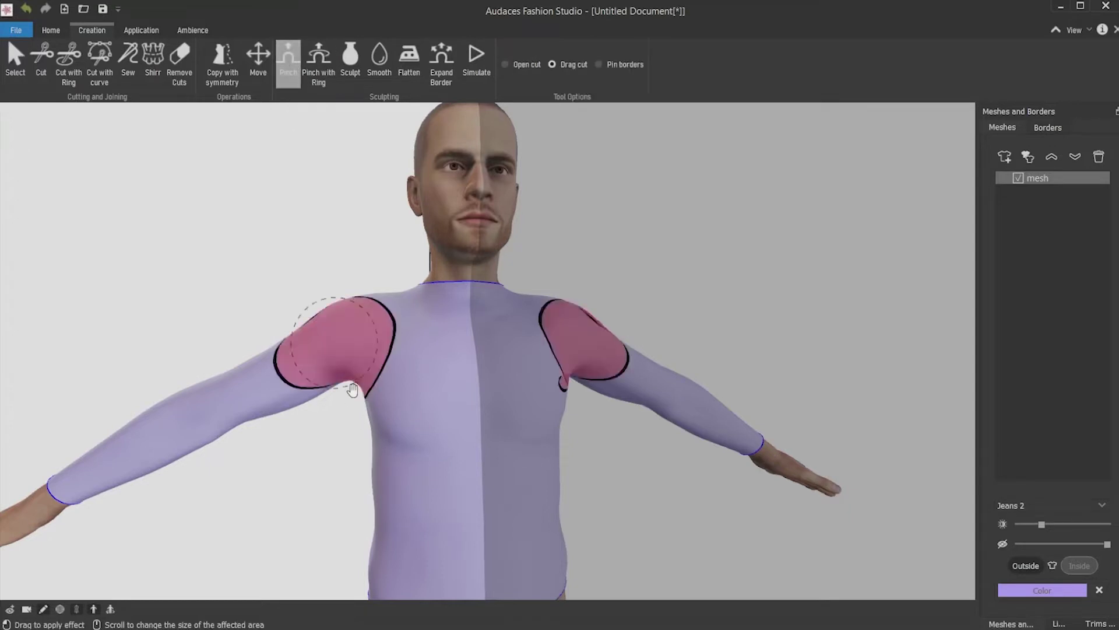
mouse_move(352, 393)
left_mouse_down()
mouse_move(362, 380)
mouse_move(373, 389)
left_mouse_up()
middle_click_drag(373, 389, 379, 376)
left_click_drag(351, 382, 332, 416)
middle_click_drag(314, 440, 272, 415)
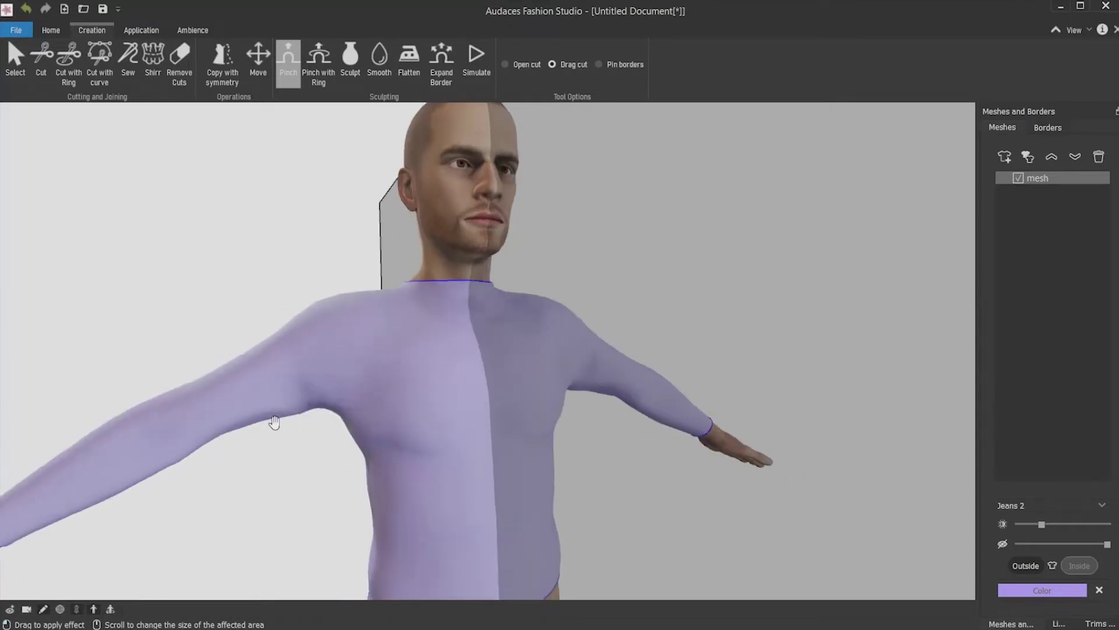
left_click_drag(273, 415, 275, 428)
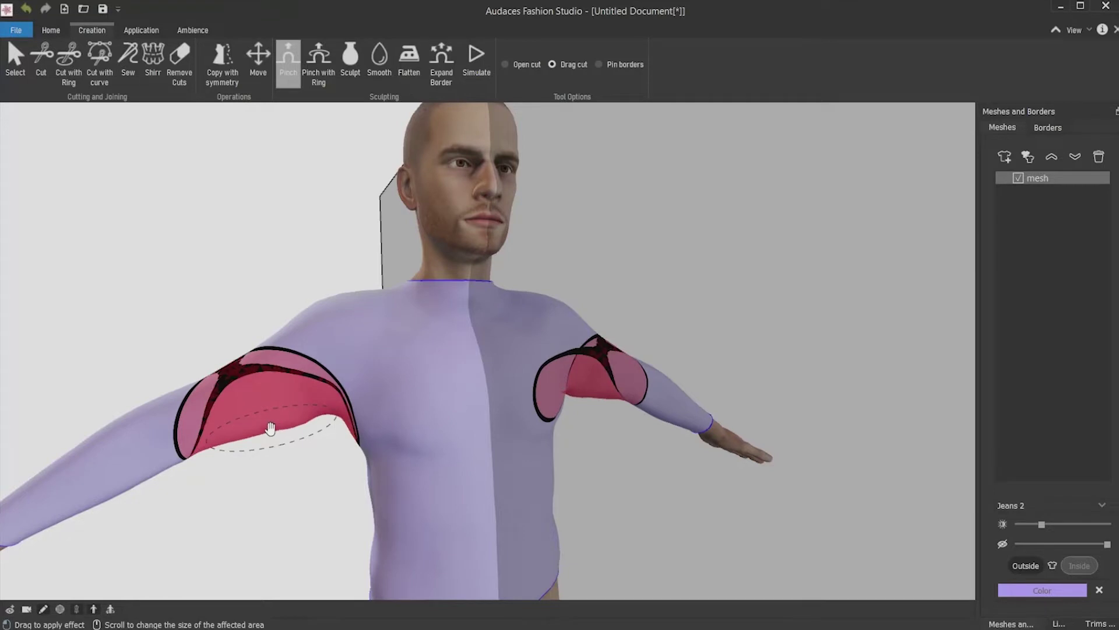
mouse_move(198, 447)
left_mouse_down()
mouse_move(225, 439)
mouse_move(237, 452)
mouse_move(400, 350)
mouse_move(379, 453)
mouse_move(418, 393)
left_mouse_up()
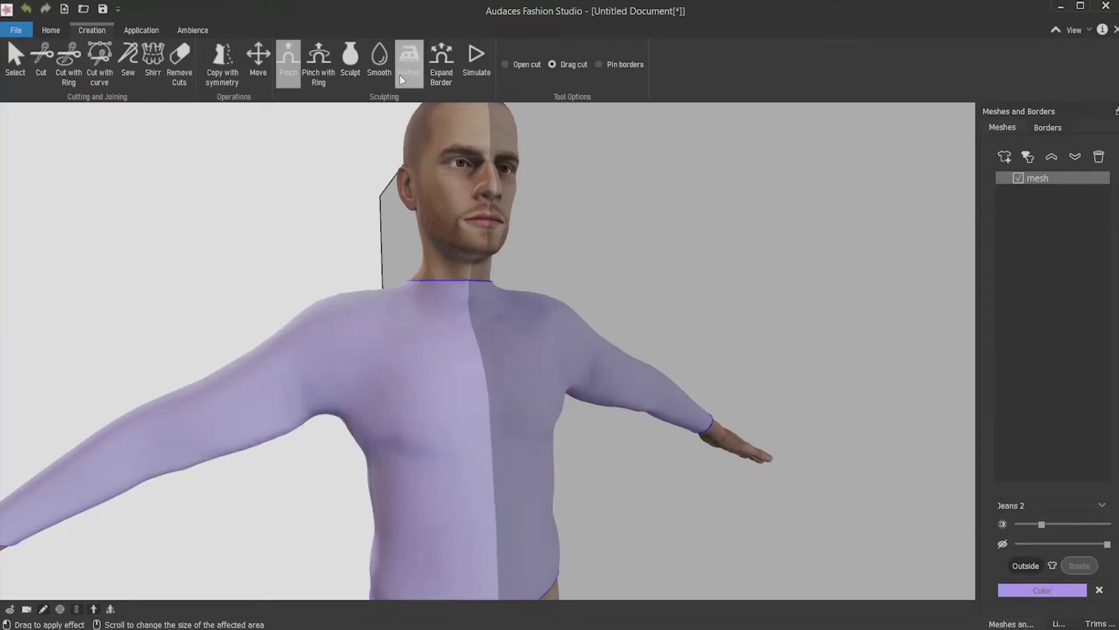
left_click(380, 65)
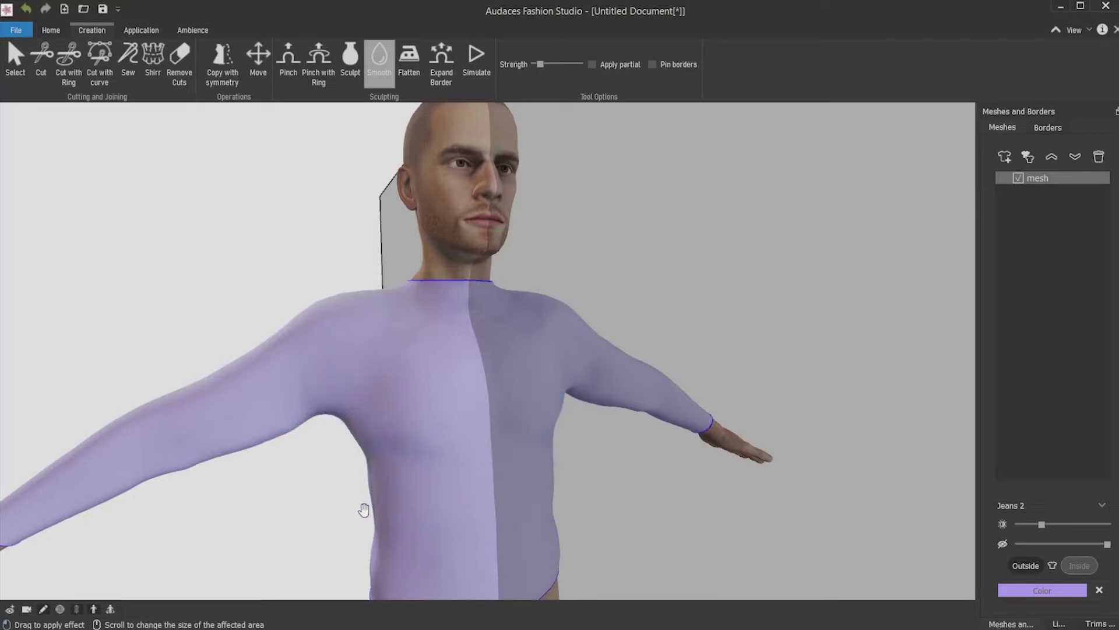
middle_click_drag(239, 423, 455, 466)
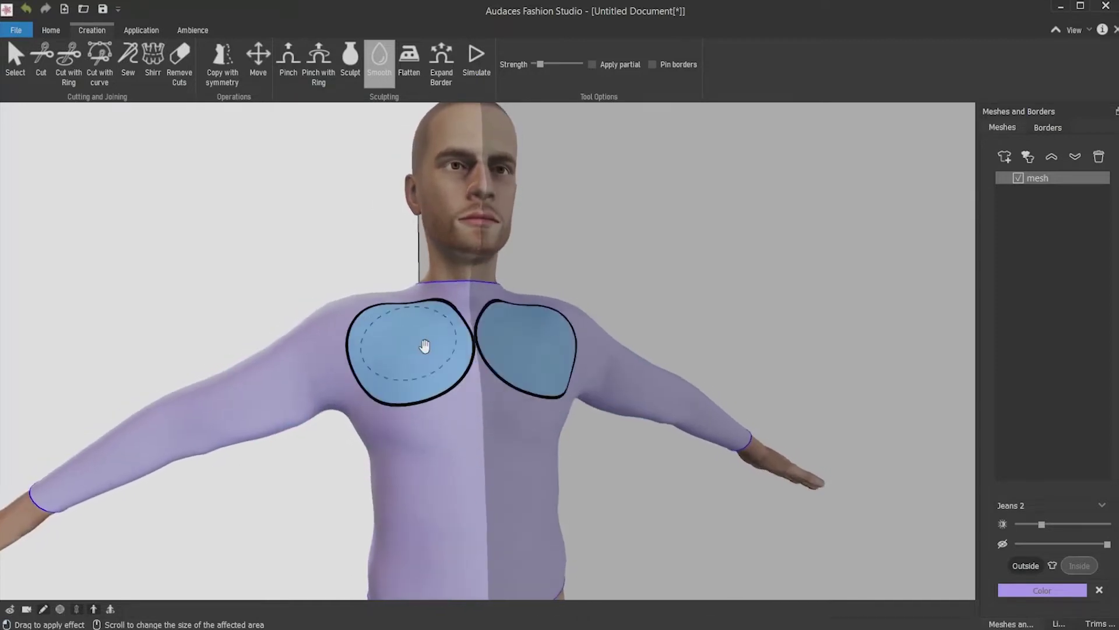
Step: Cut both sleeves symmetrically with rings, once at the armholes and once around the arms near the elbows
left_click(65, 63)
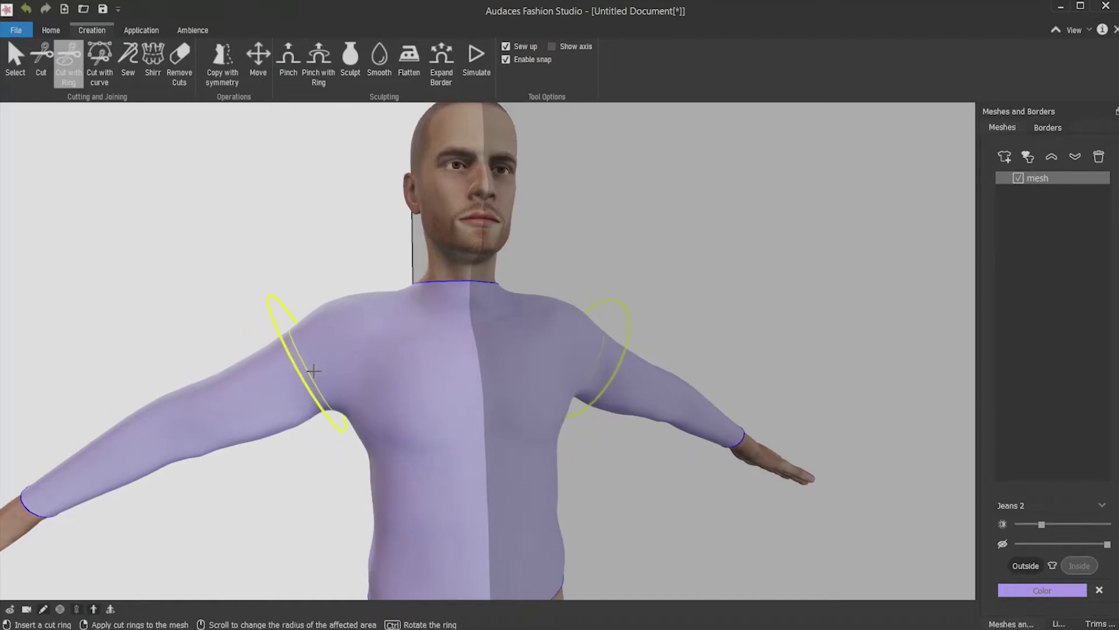
scroll(313, 371, "up", 4)
scroll(313, 373, "down", 3)
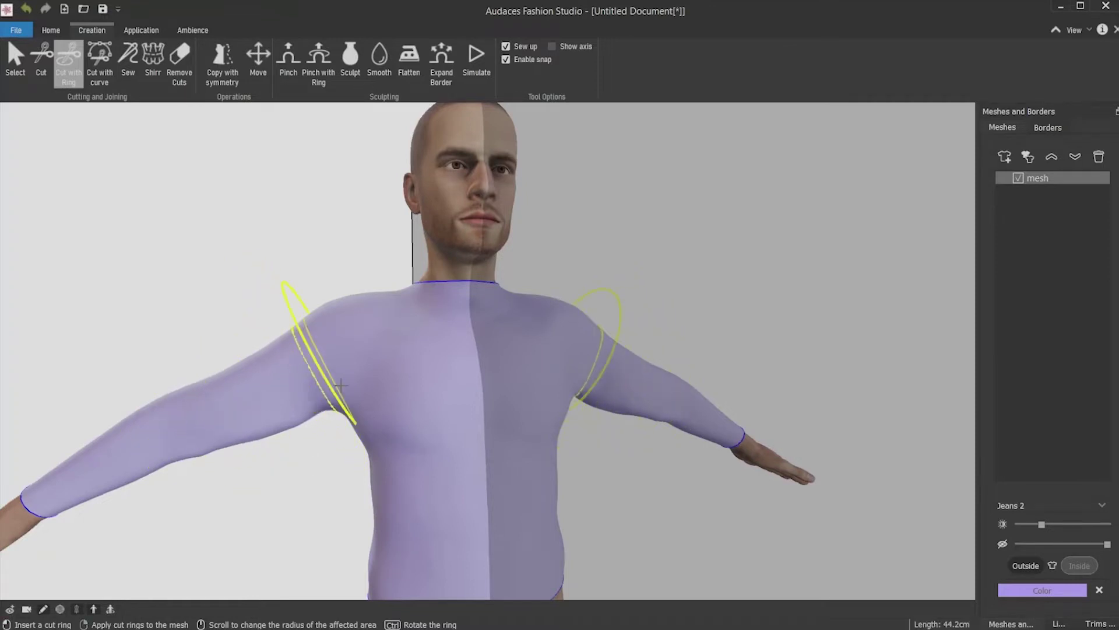
left_click(315, 373)
right_click_drag(275, 517, 257, 495)
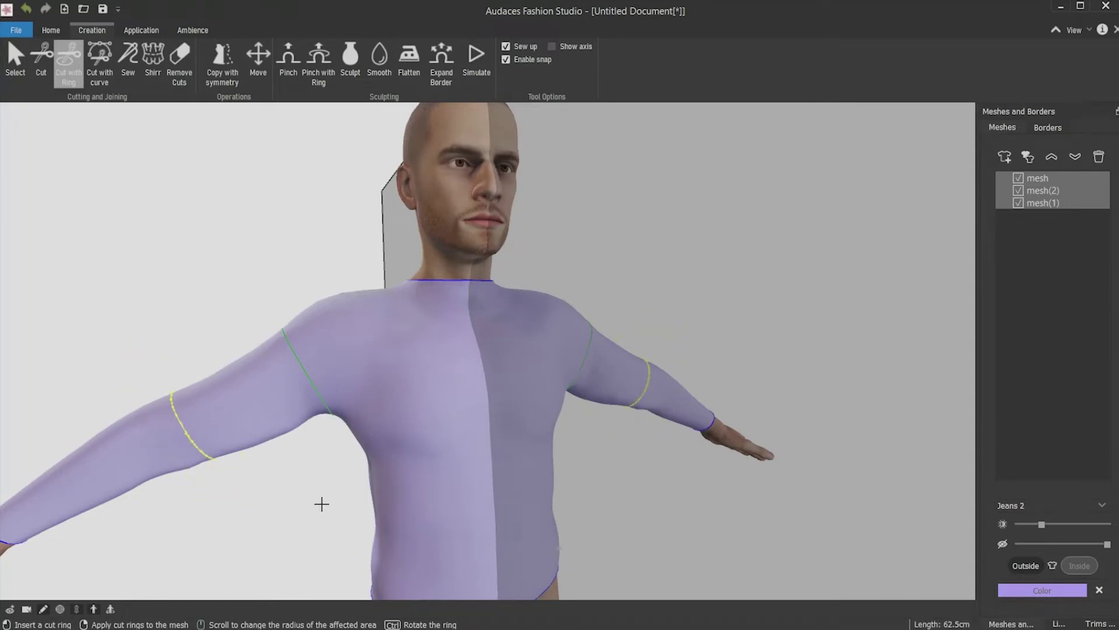
scroll(352, 502, "down", 2)
middle_click_drag(382, 468, 369, 465)
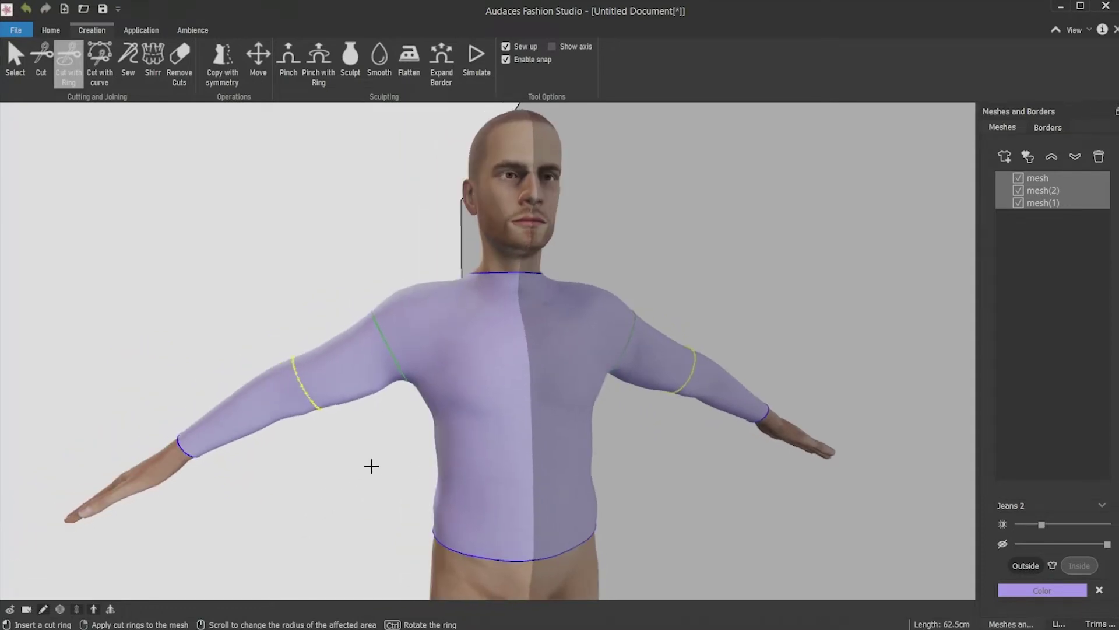
right_click(327, 386)
key("Escape")
Step: Delete both forearm pieces of the mesh to leave short sleeves
left_click(265, 408)
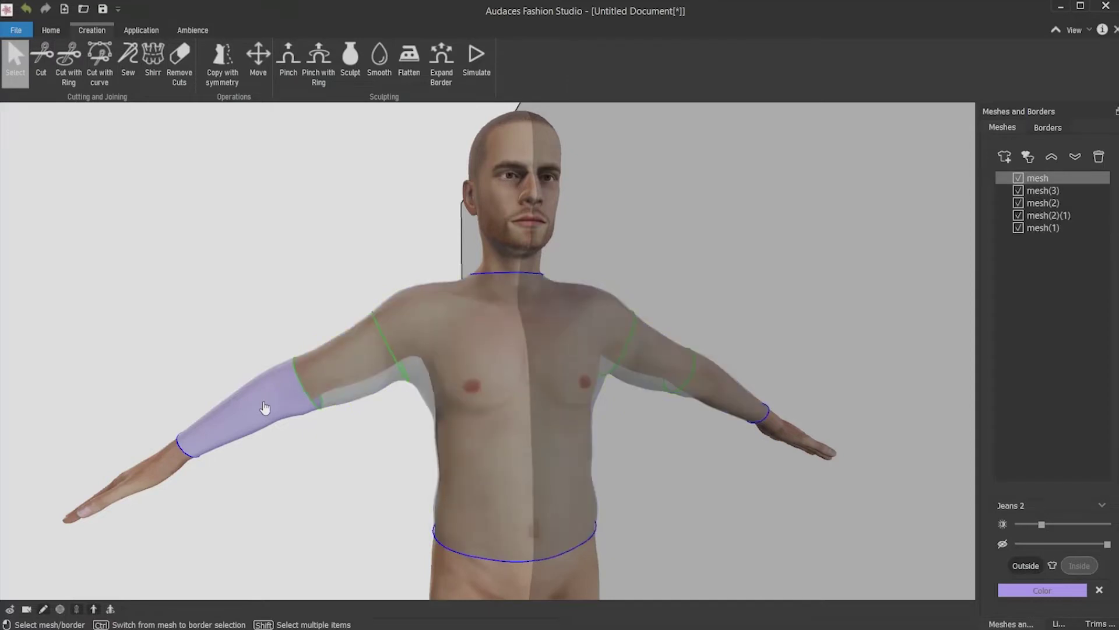
left_click(737, 401, "shift")
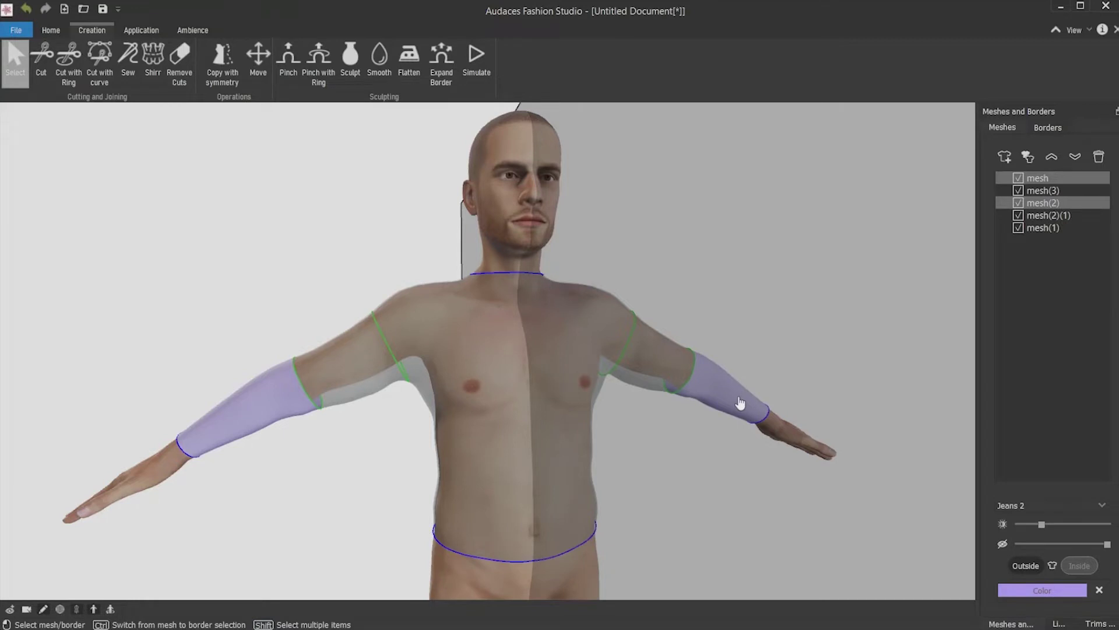
key("Delete")
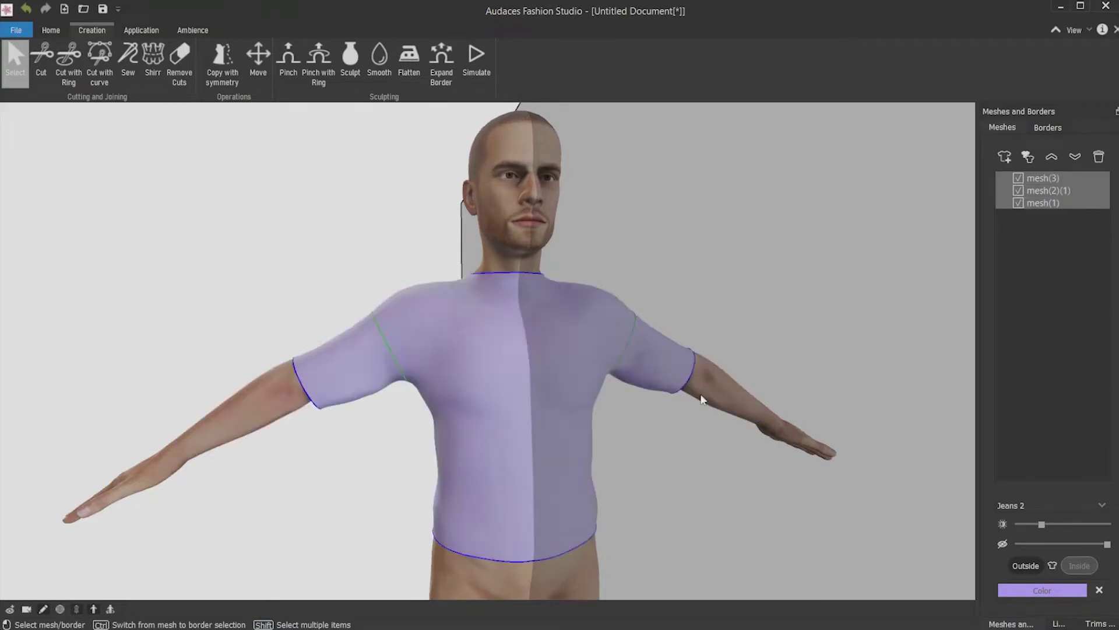
Step: Pull the shirt's body piece away from the mannequin around the waist and hem with Pinch, leaving the sleeves unselected
middle_click_drag(701, 398, 643, 400)
middle_click_drag(401, 475, 454, 449)
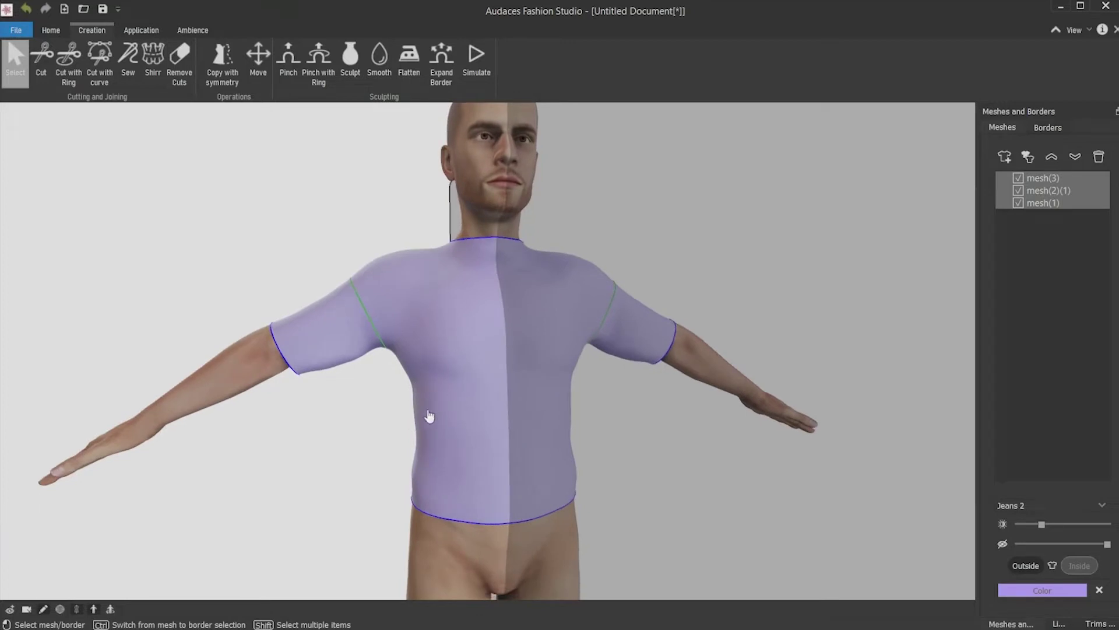
left_click(460, 436)
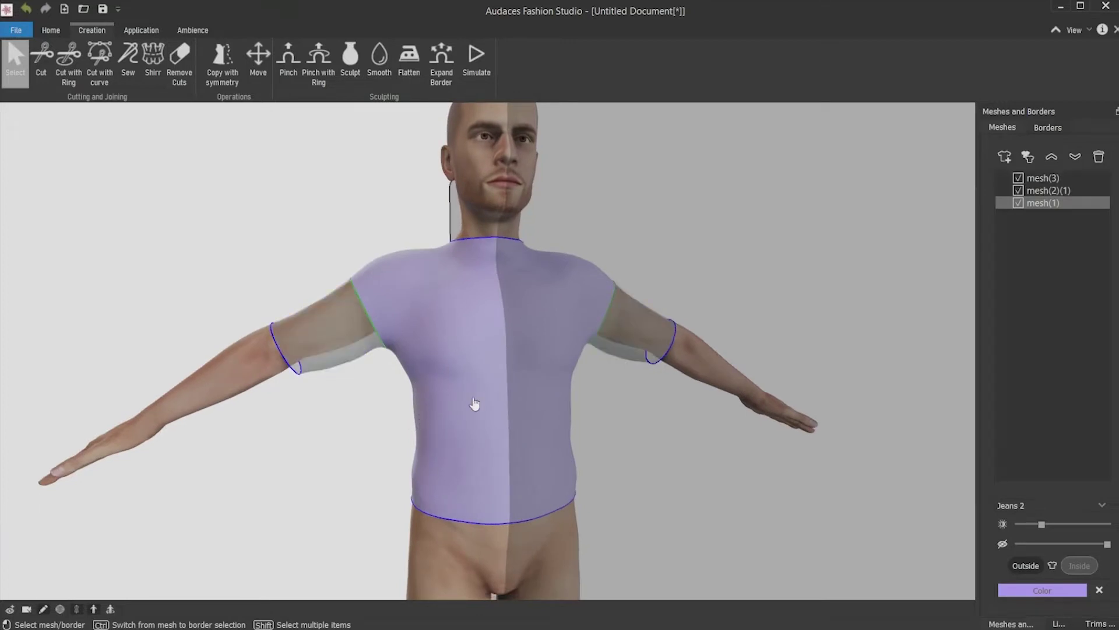
left_click(288, 56)
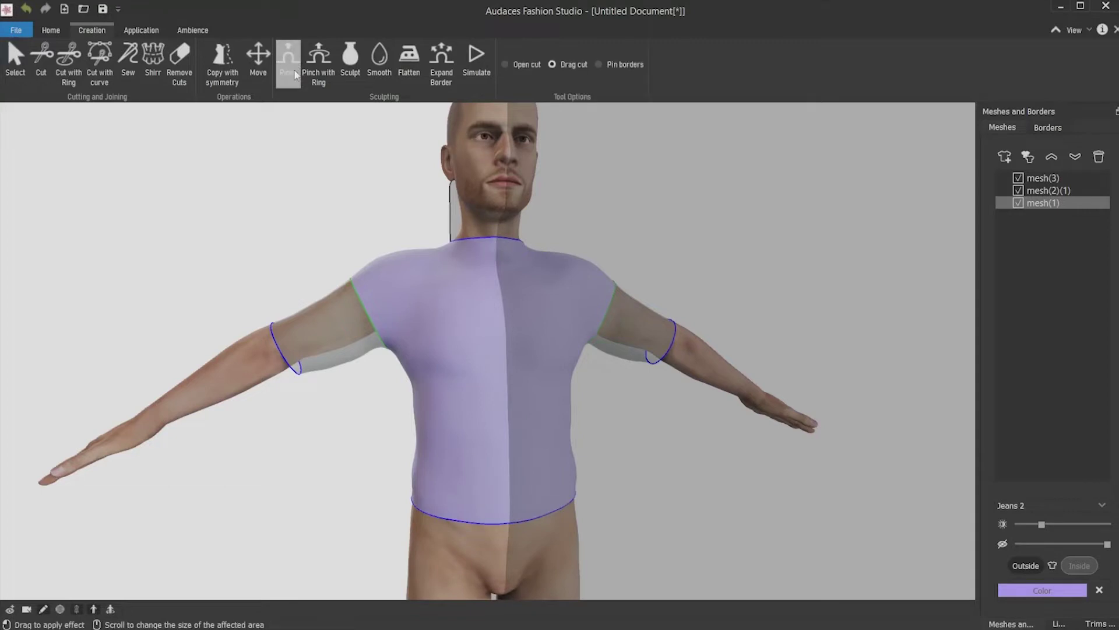
left_click_drag(492, 474, 415, 425)
right_click_drag(411, 496, 650, 493)
scroll(445, 464, "up", 3)
left_click_drag(445, 462, 426, 463)
right_click_drag(635, 510, 612, 513)
middle_click_drag(612, 512, 530, 449)
left_click_drag(530, 449, 549, 460)
middle_click_drag(550, 459, 418, 480)
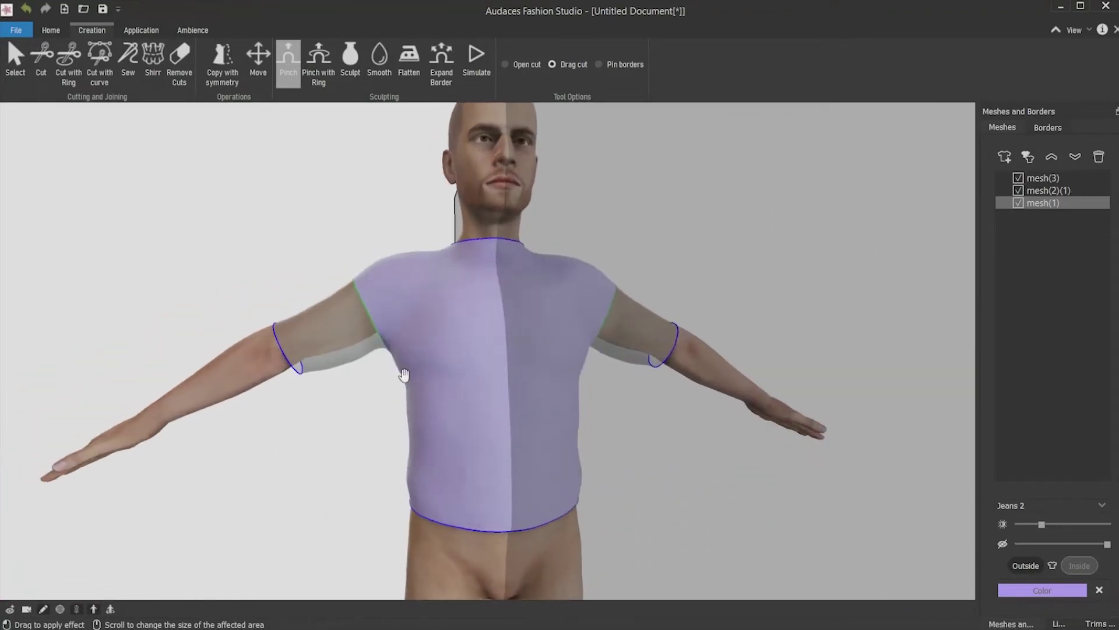
middle_click_drag(497, 441, 504, 344)
key("Escape")
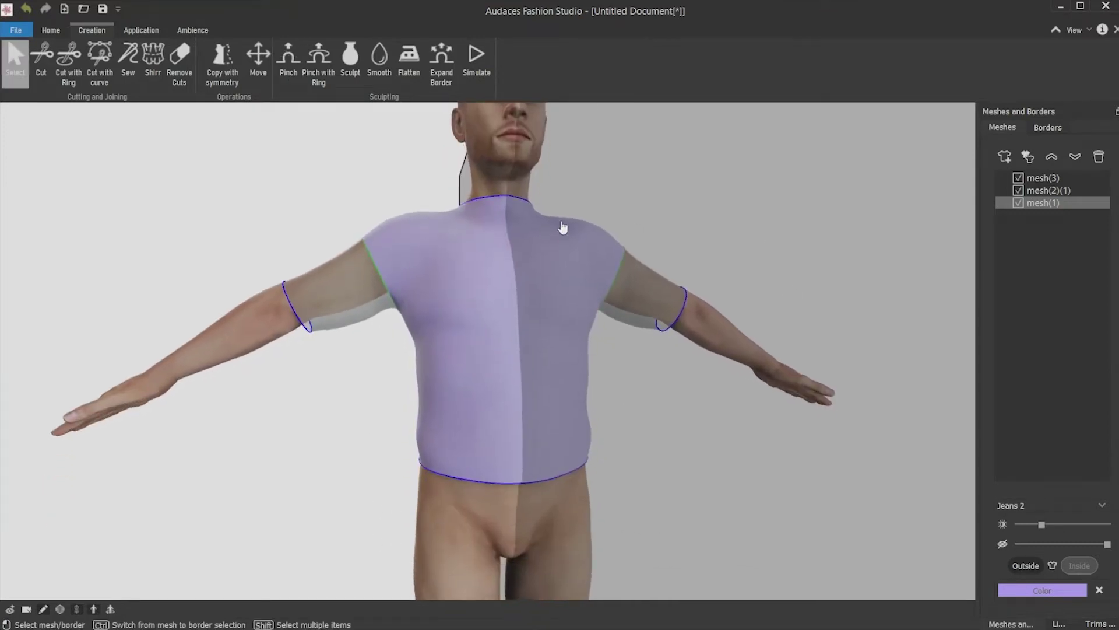
Step: Simulate the shirt's body piece with gravity off and slightly raised looseness, and smooth it around both armholes
left_click(477, 58)
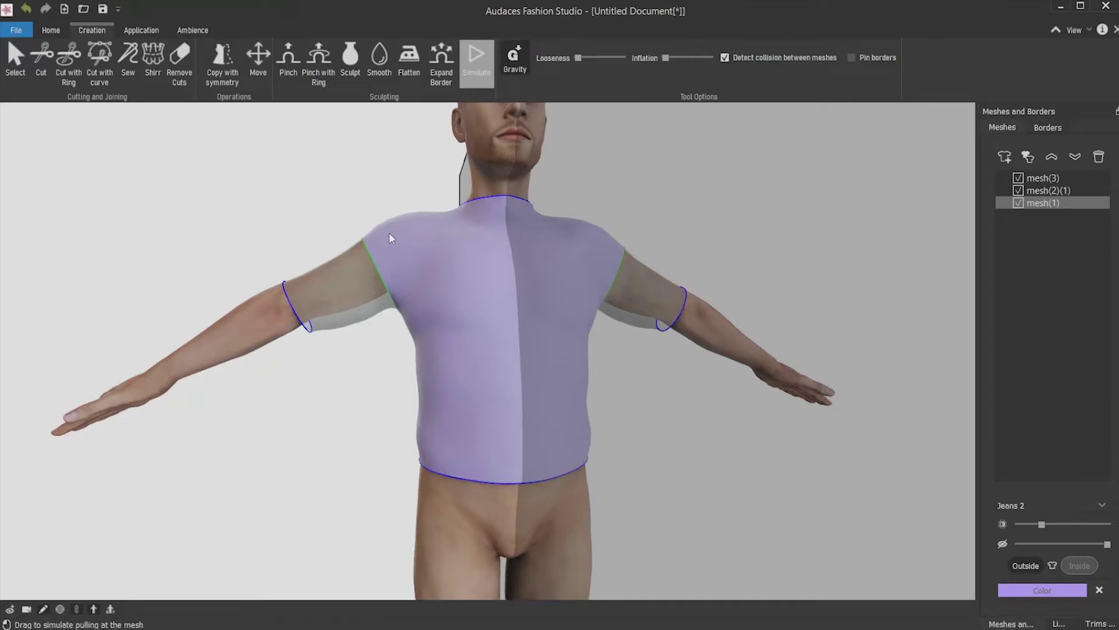
left_click_drag(439, 308, 440, 309)
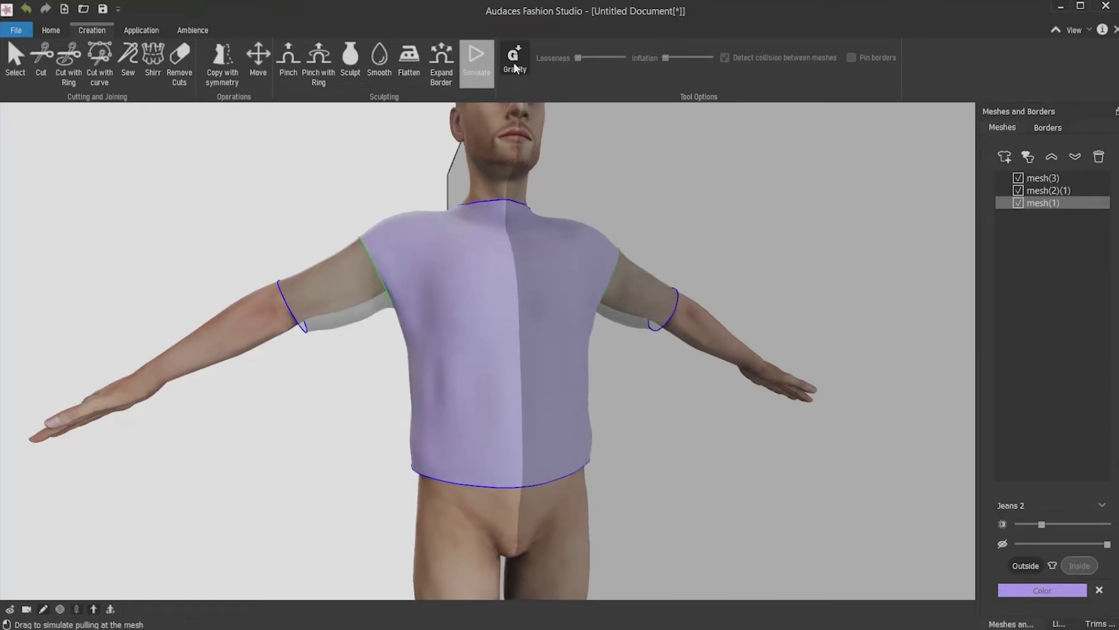
left_click(513, 61)
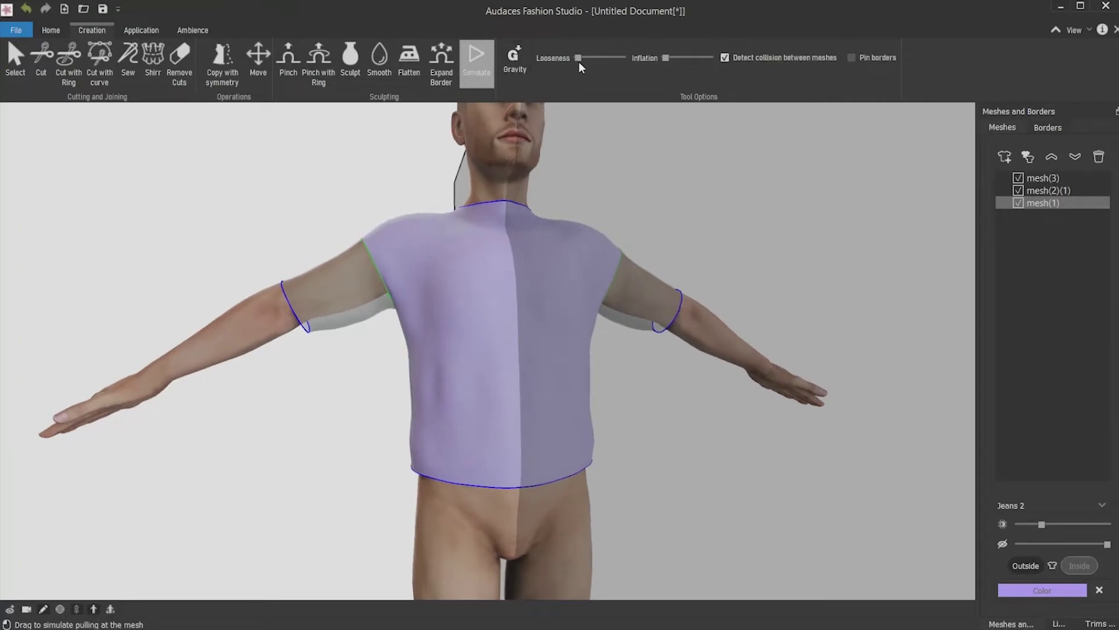
left_click_drag(579, 59, 582, 59)
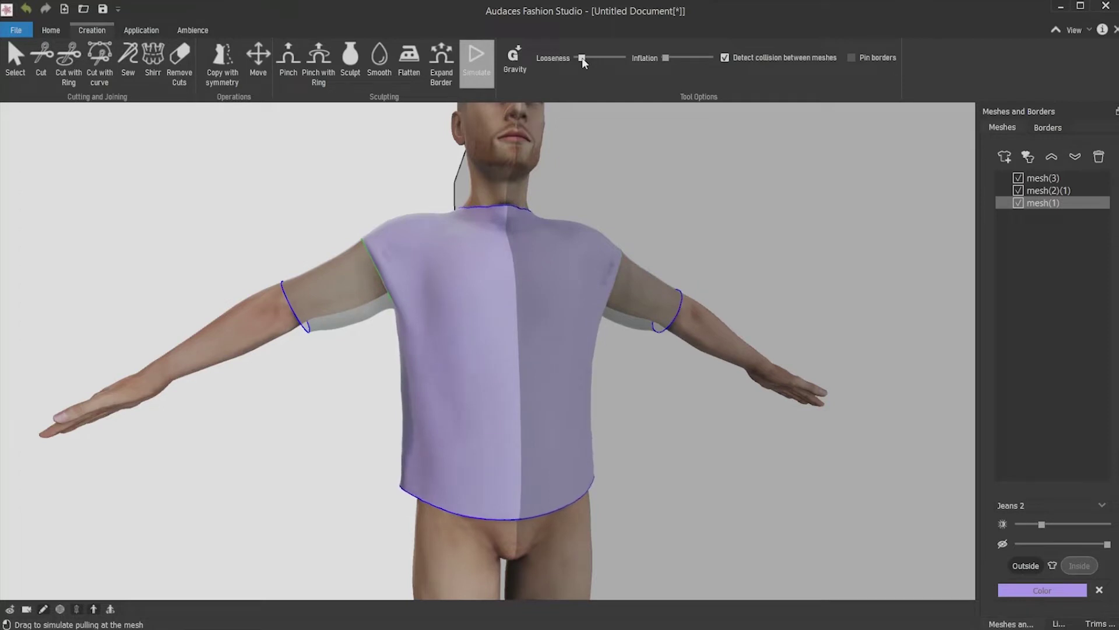
left_click(380, 64)
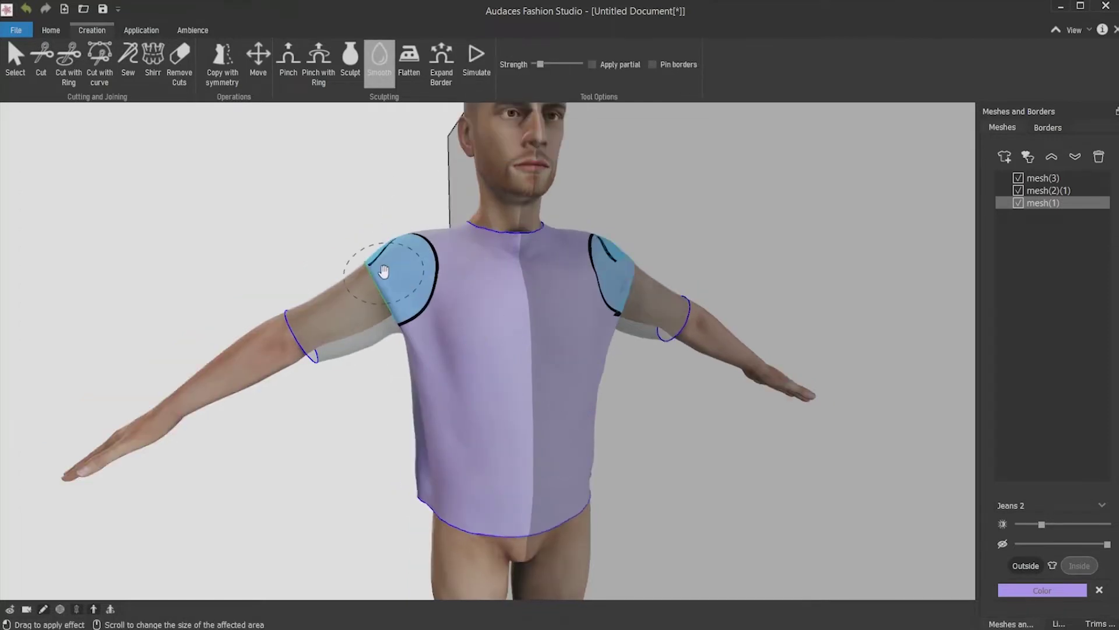
left_click_drag(383, 271, 408, 295)
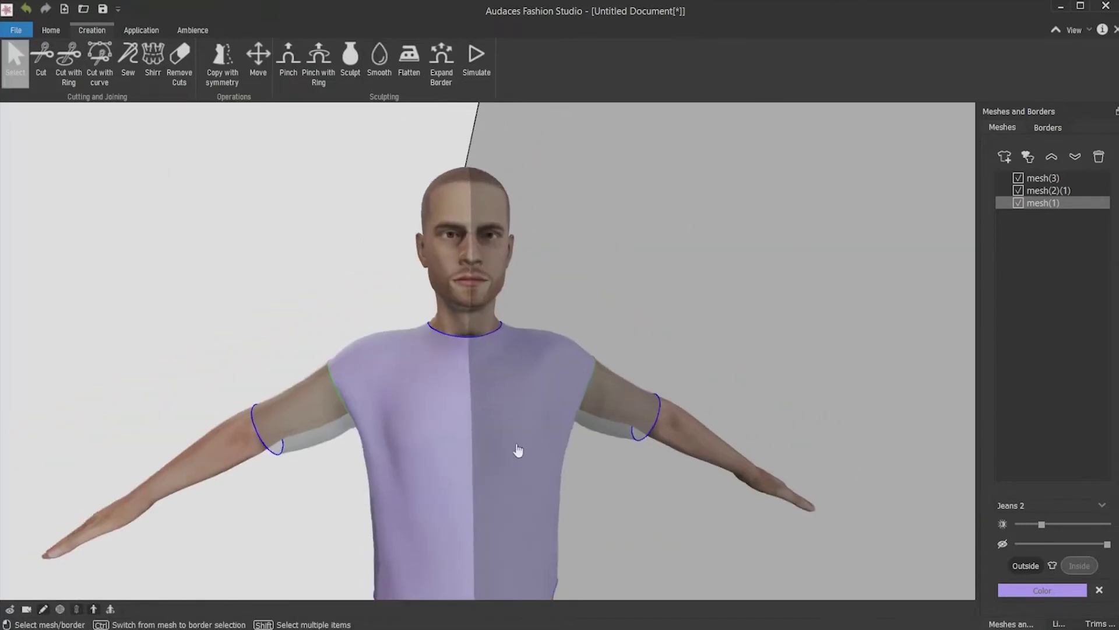
Step: Expand the body piece's neckline border up the neck to just below the chin
middle_click_drag(519, 451, 499, 345)
scroll(430, 347, "up", 3)
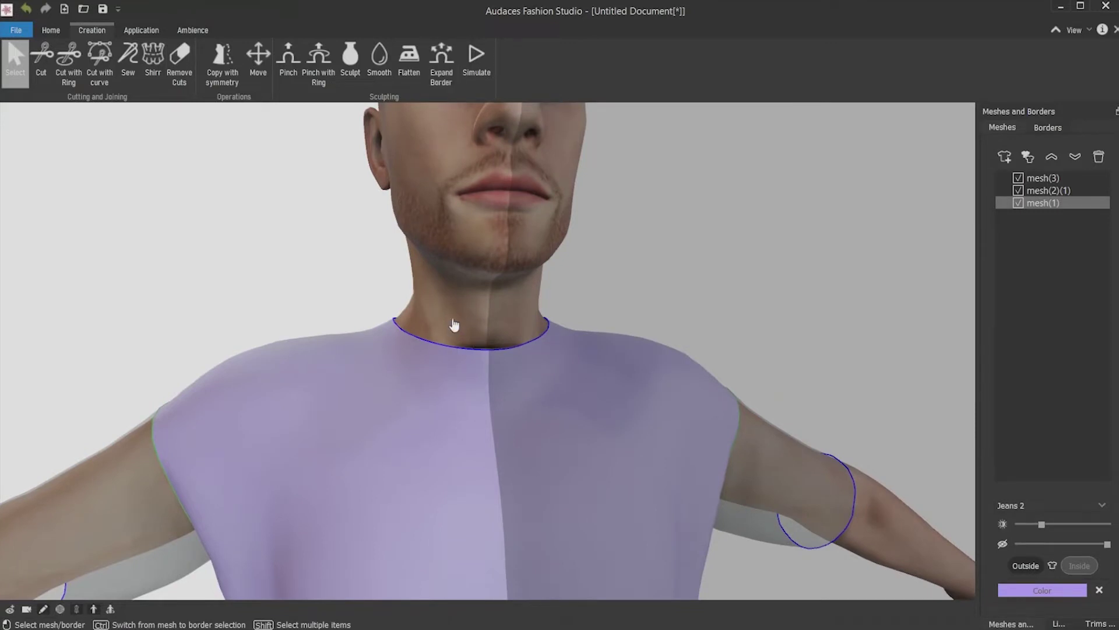
left_click(439, 46)
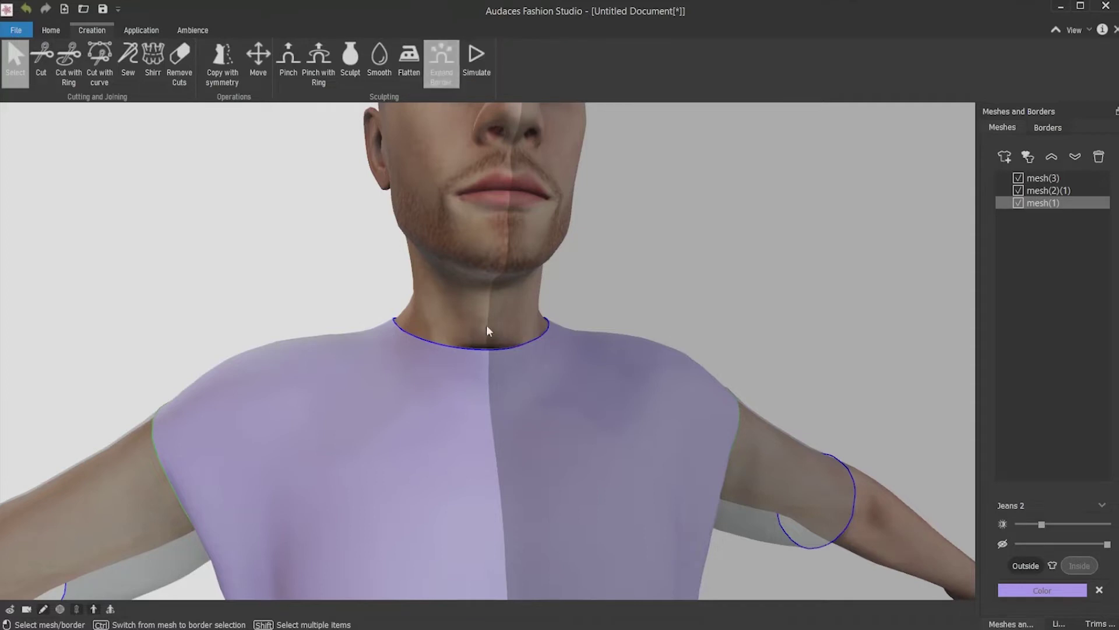
left_click(475, 356)
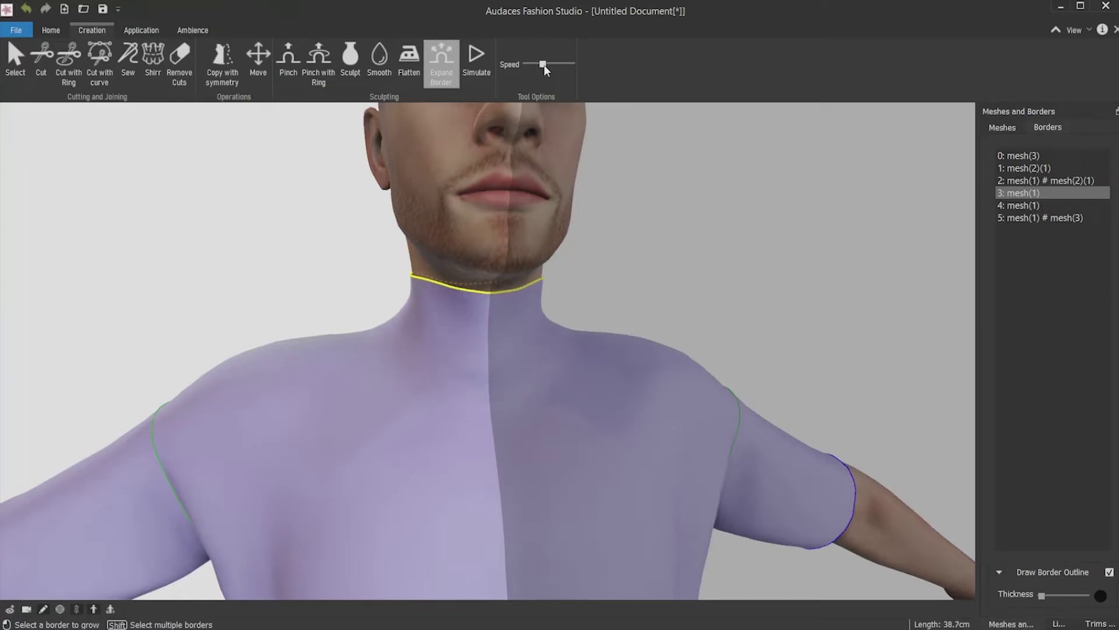
Step: Cut the neck of the body piece with two rings tilted lower at the front, outlining a narrow collar band at the neck's base
middle_click_drag(599, 438, 479, 453)
middle_click_drag(573, 445, 408, 452)
left_click(64, 53)
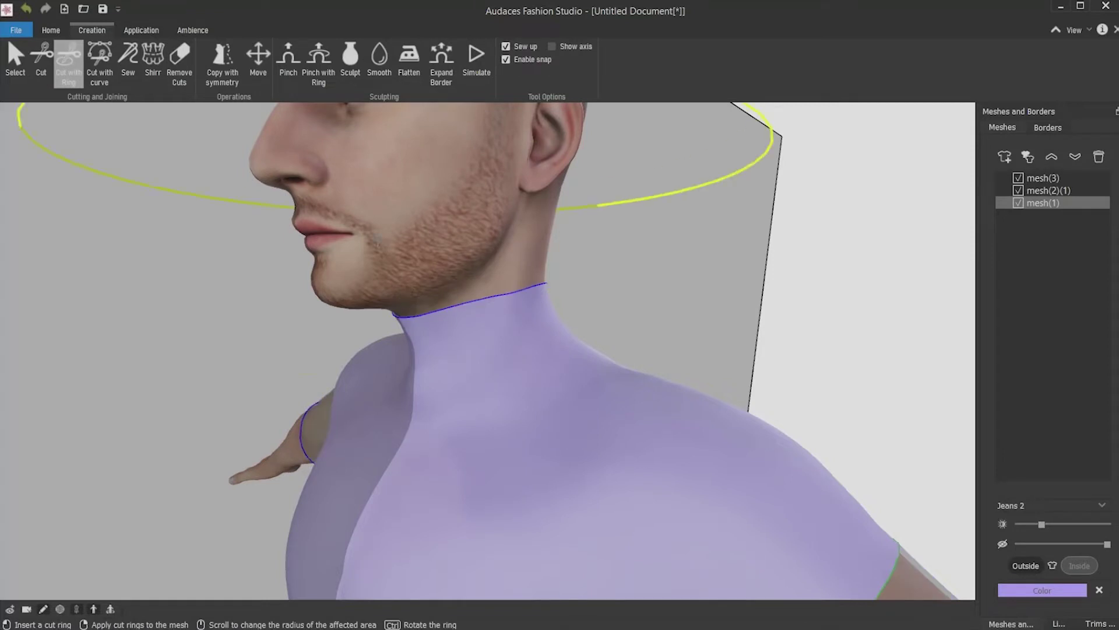
middle_click_drag(605, 435, 596, 464)
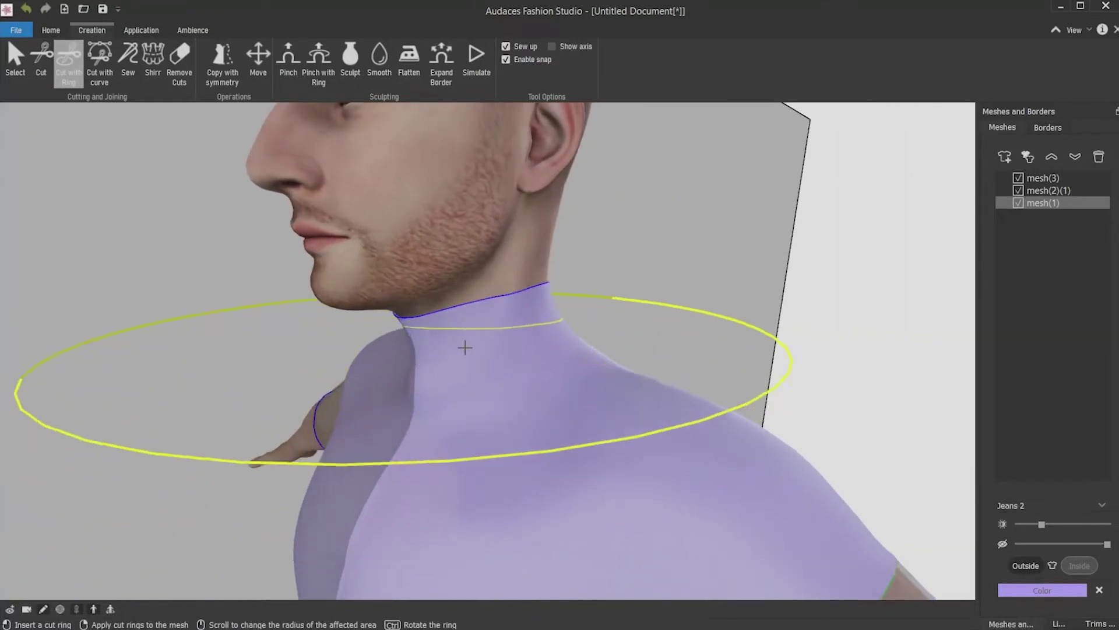
middle_click_drag(463, 345, 510, 377)
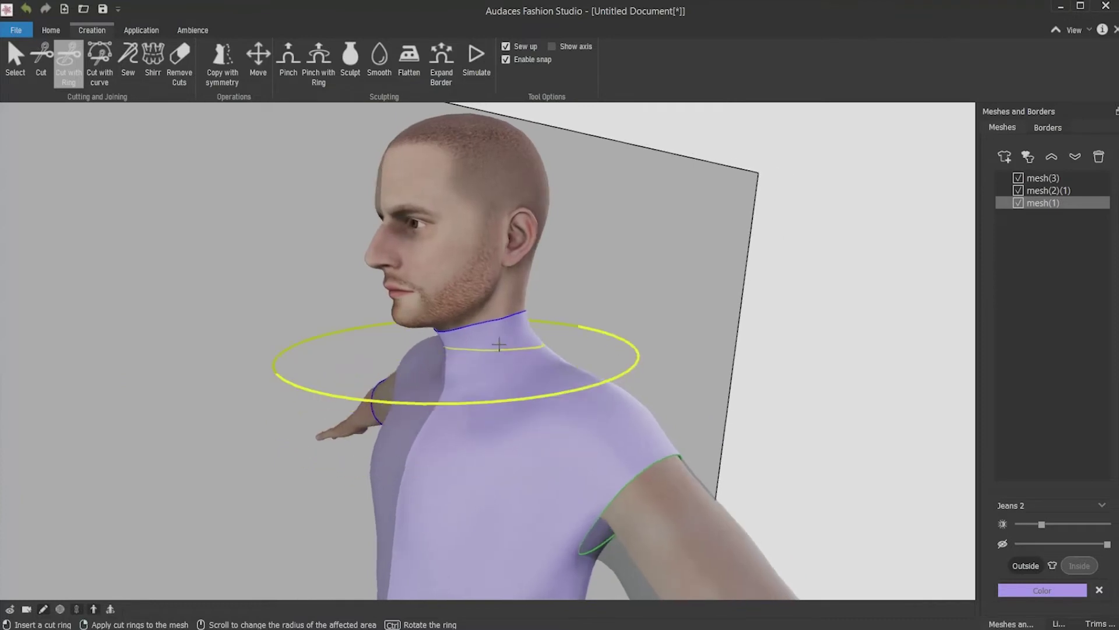
scroll(499, 343, "up", 1)
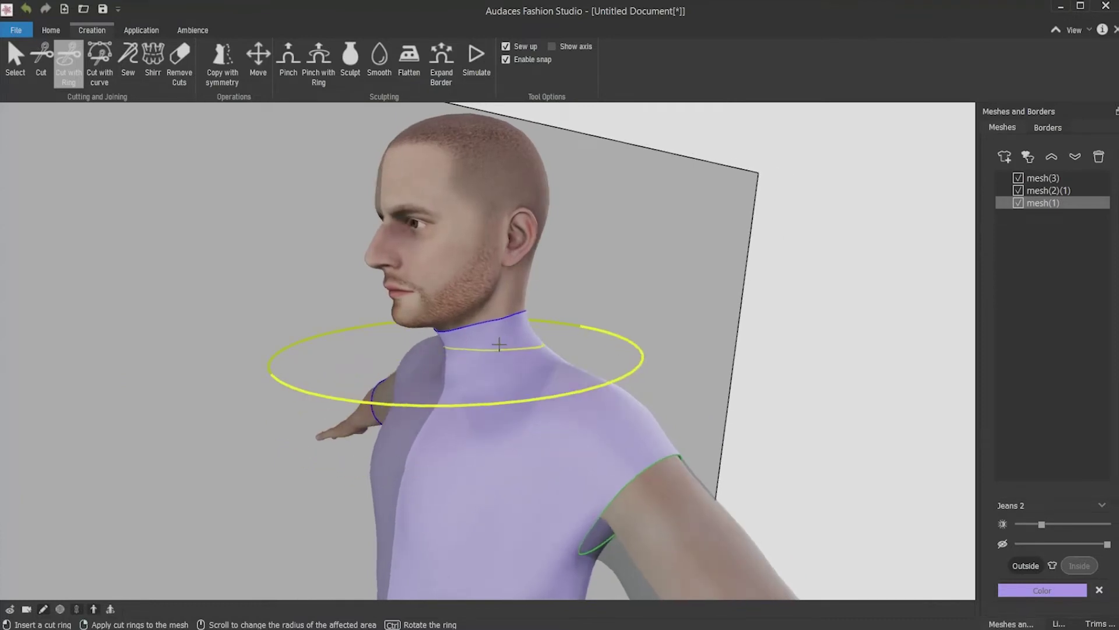
middle_click_drag(499, 344, 430, 492)
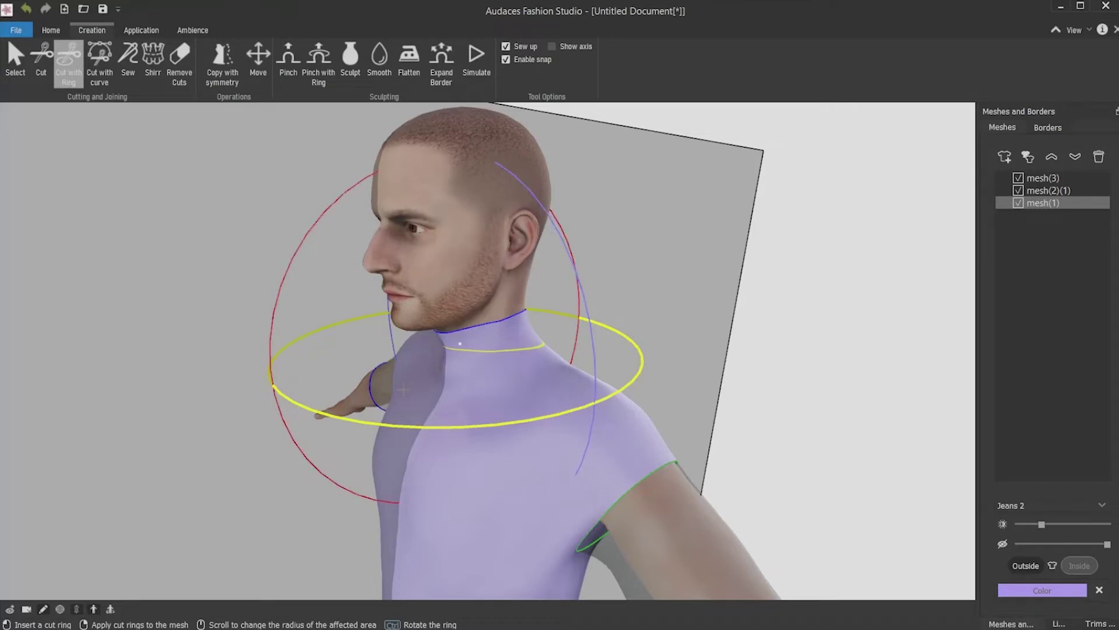
left_click_drag(324, 214, 298, 270, "ctrl")
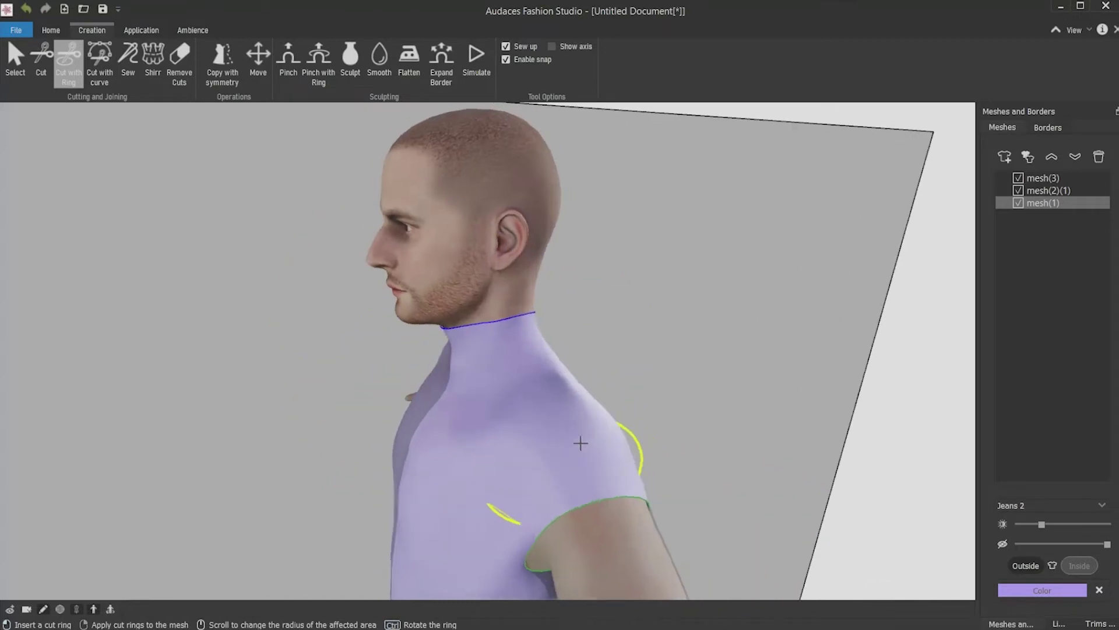
middle_click_drag(581, 443, 562, 437)
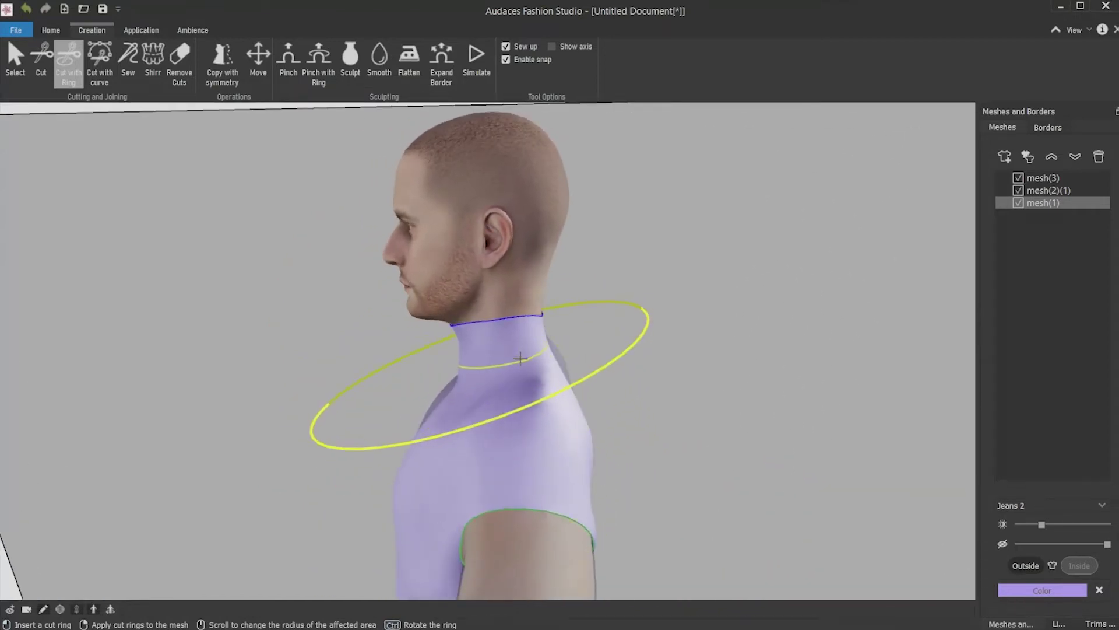
middle_click_drag(513, 362, 609, 395)
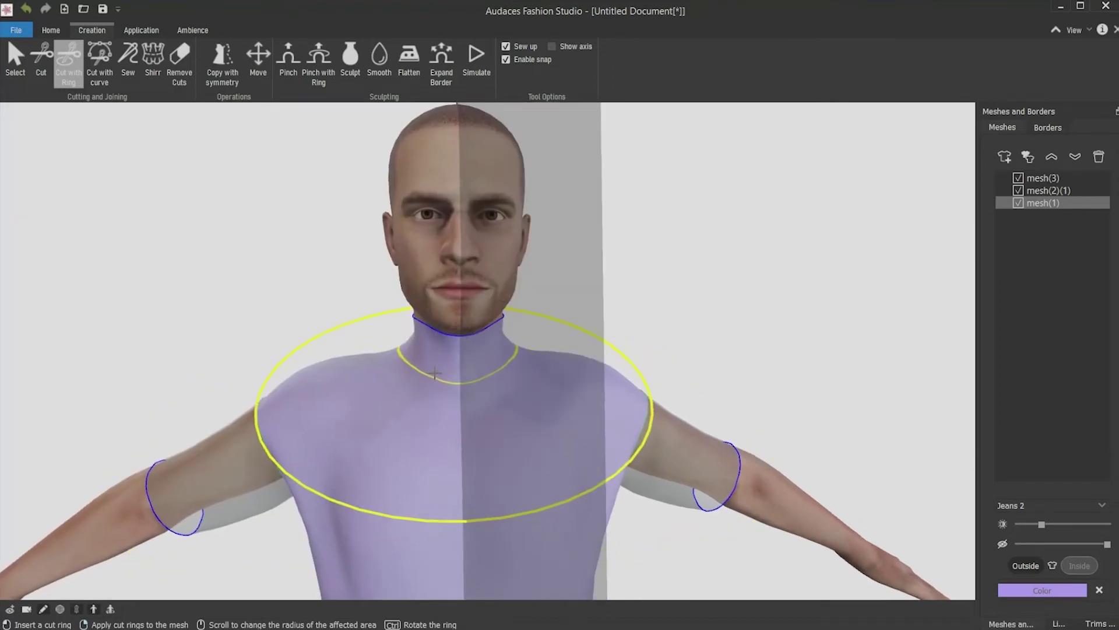
left_click(434, 373)
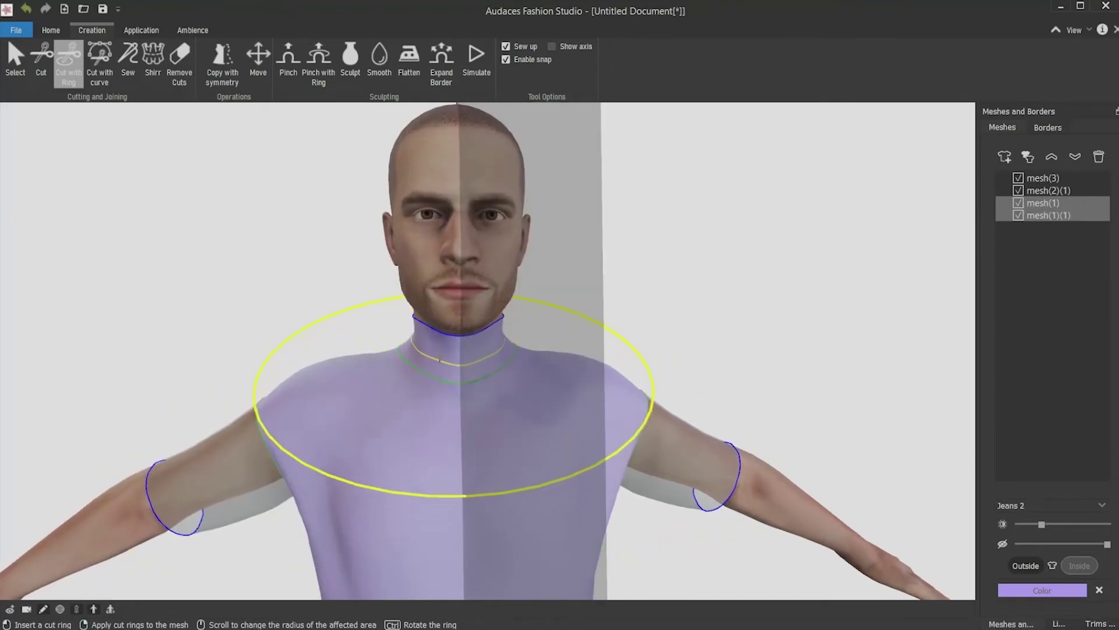
left_click(502, 380)
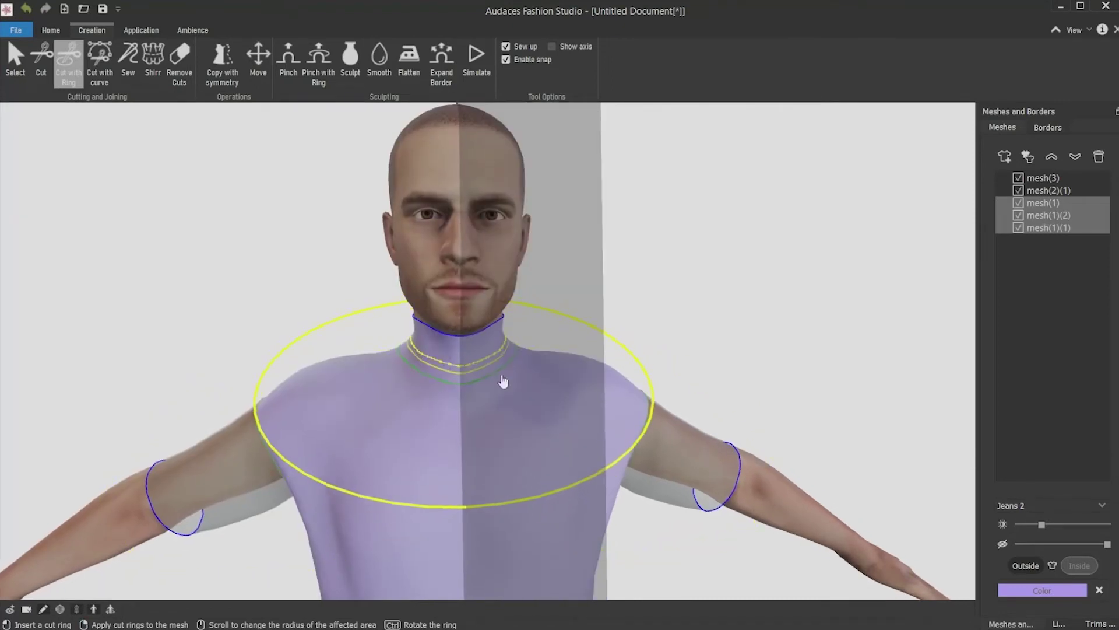
right_click(452, 454)
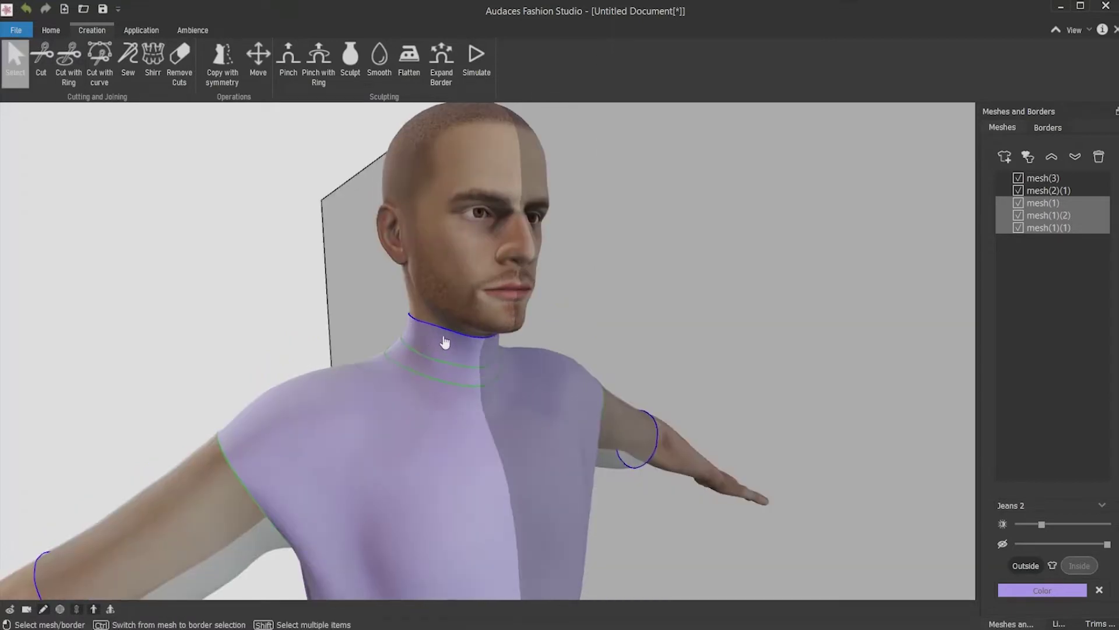
Step: Delete the upper neck piece of the mesh above the narrow collar band
left_click(460, 348)
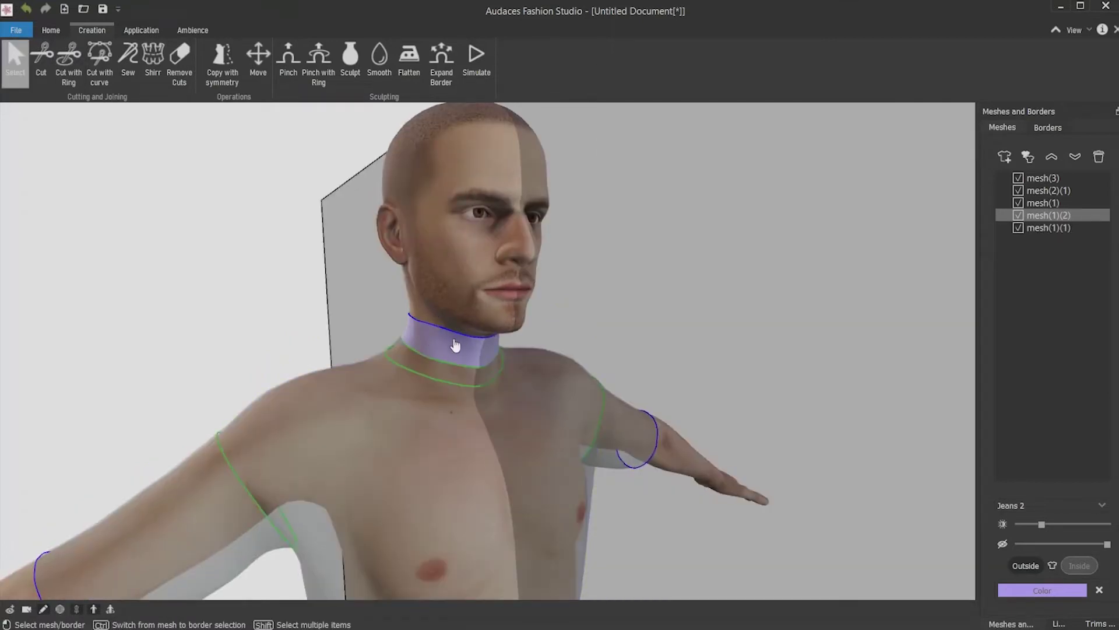
key("Delete")
right_click_drag(597, 453, 544, 457)
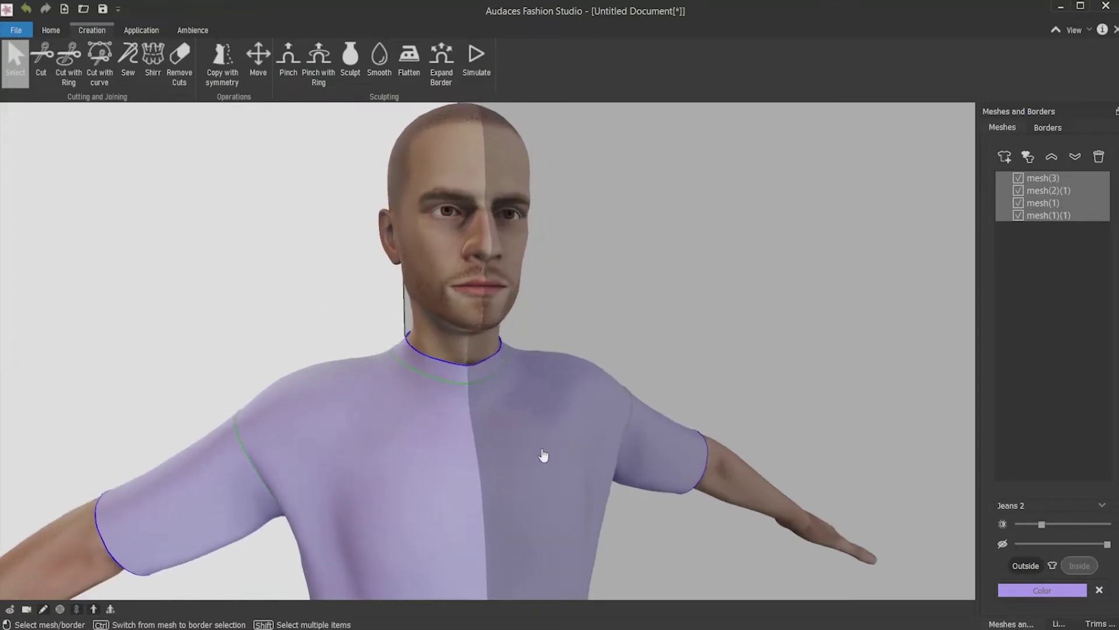
Step: Select the collar band and body piece together and pull the front of the neckline down with Pinch
left_click(450, 378)
left_click(621, 543, "shift")
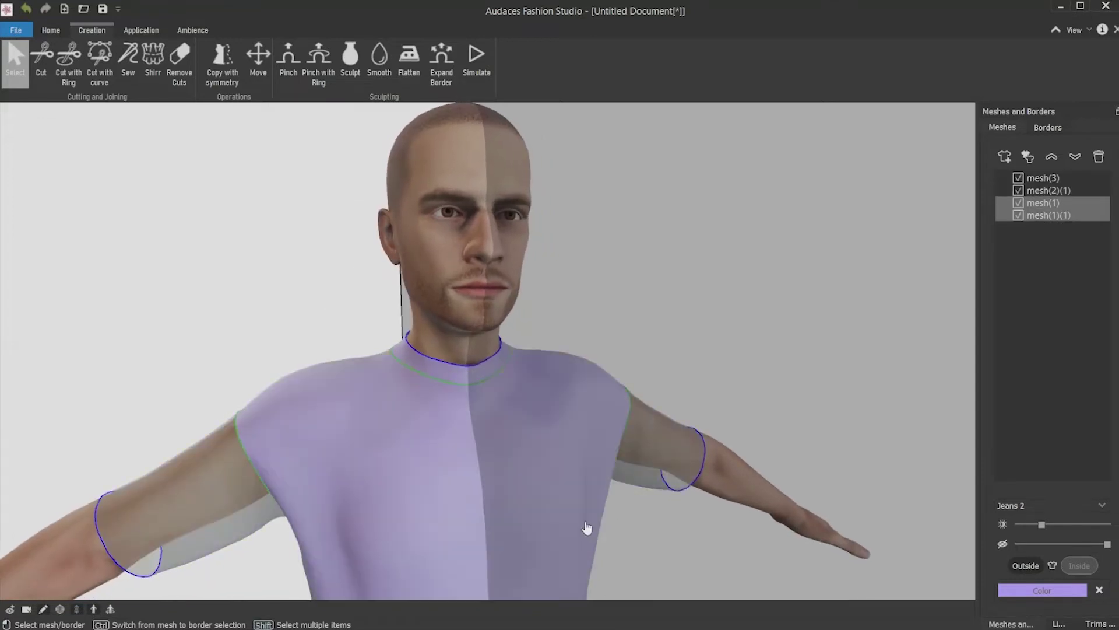
right_click_drag(587, 529, 626, 542)
scroll(626, 542, "up", 1)
mouse_move(627, 542)
middle_mouse_down()
mouse_move(495, 412)
mouse_move(525, 438)
middle_mouse_up()
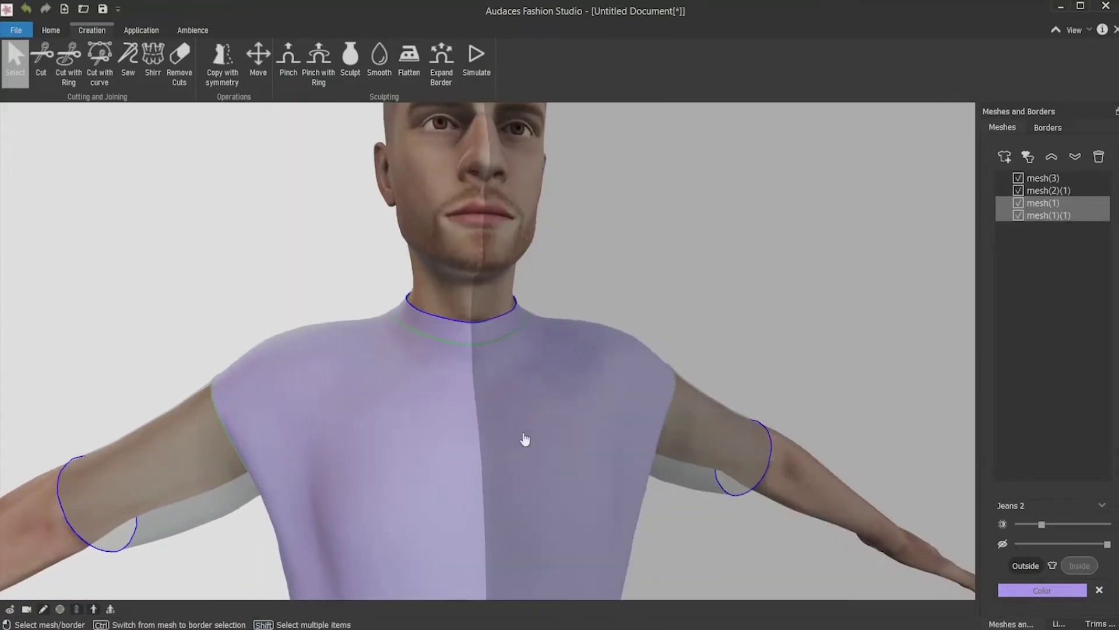
left_click(291, 68)
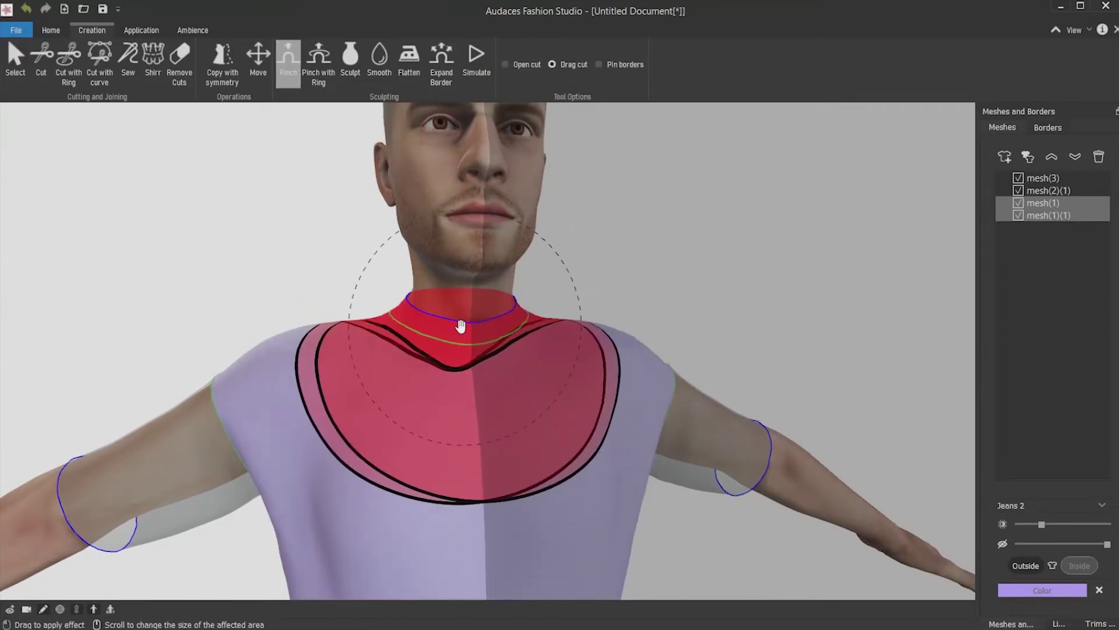
left_click_drag(461, 328, 477, 377)
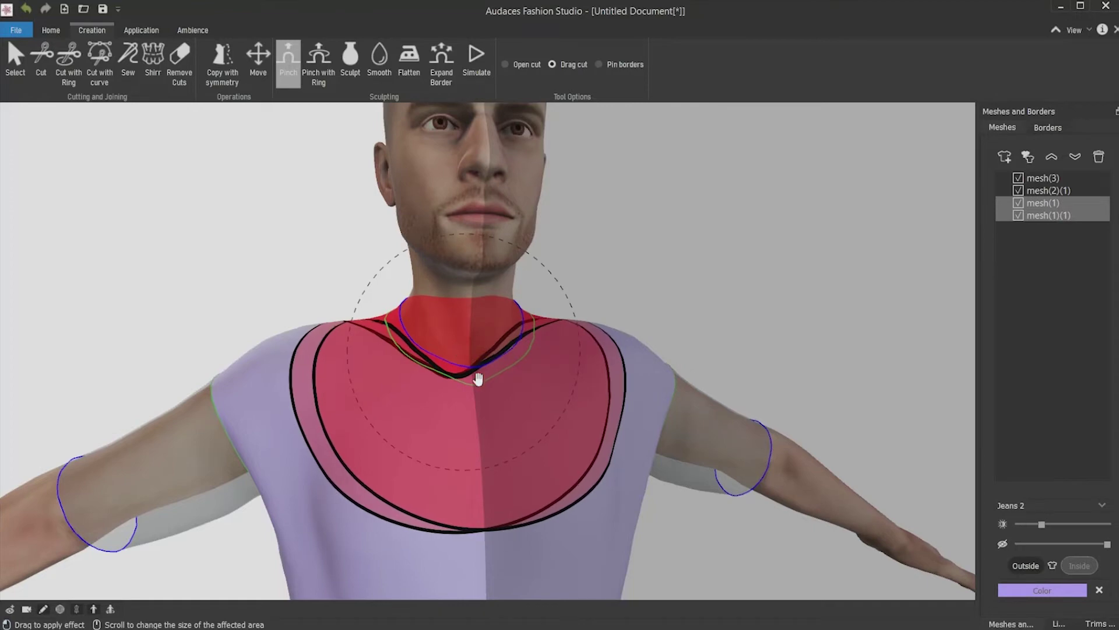
middle_click_drag(702, 492, 344, 505)
left_click_drag(589, 345, 590, 358)
middle_click_drag(388, 461, 708, 451)
key("Escape")
Step: Smooth the collar band and the surrounding mesh with a smaller brush, along the front neckline and near the shoulders
scroll(492, 411, "up", 6)
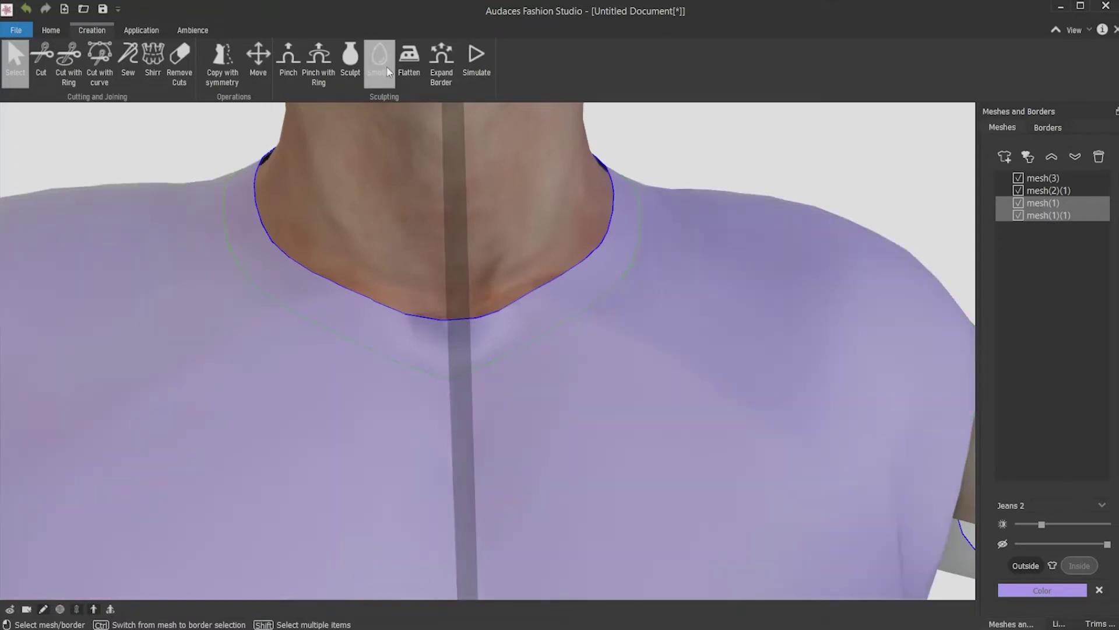
left_click(388, 72)
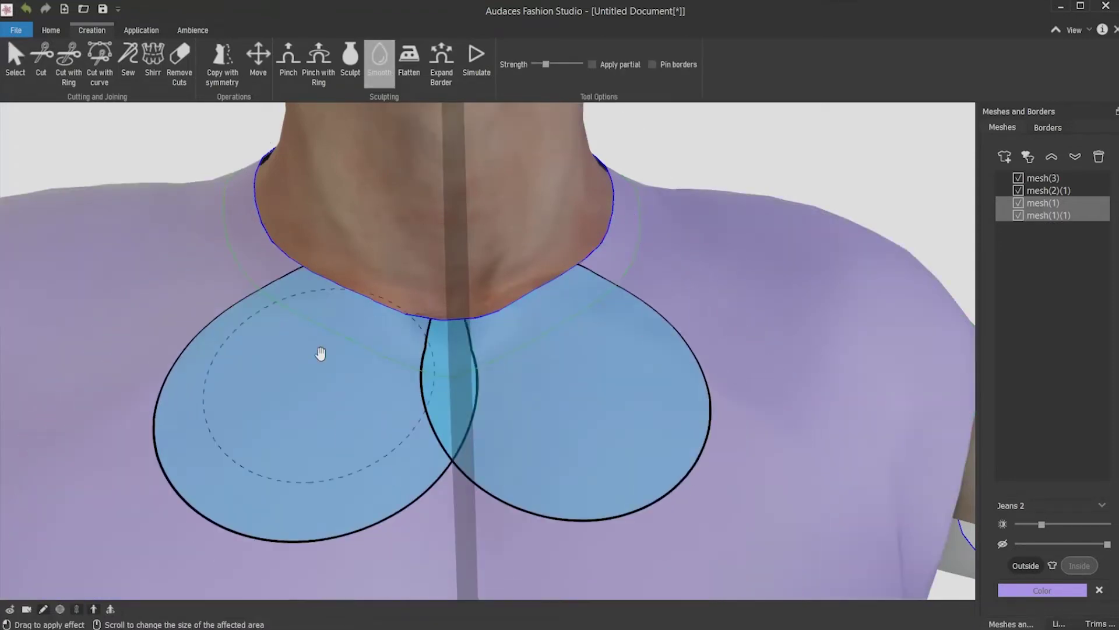
scroll(356, 356, "down", 8)
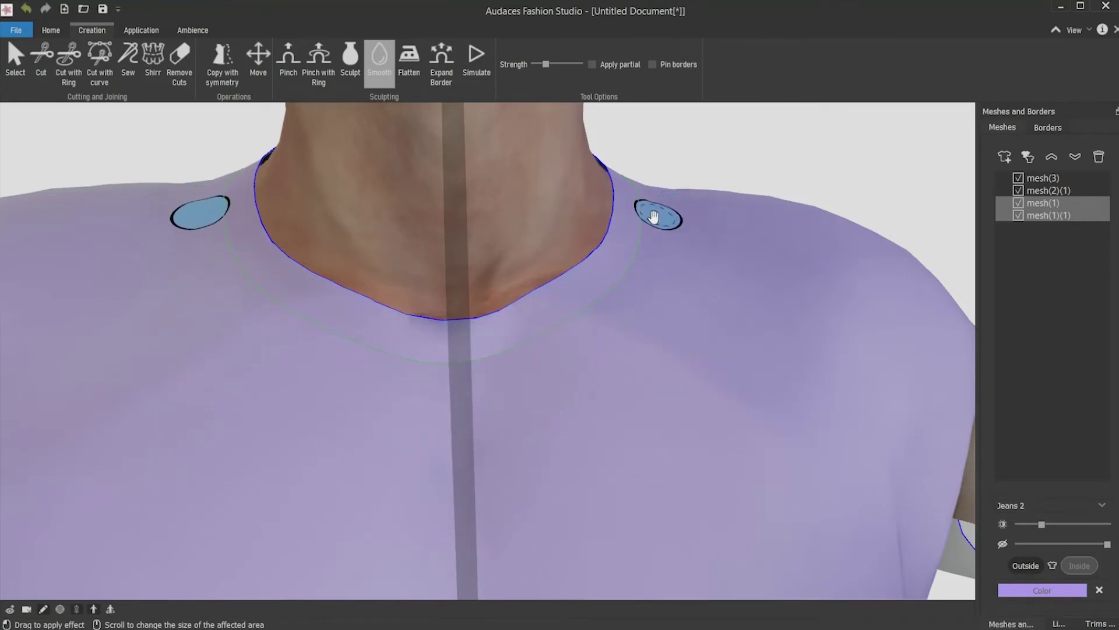
mouse_move(729, 299)
middle_mouse_down()
mouse_move(527, 369)
mouse_move(688, 319)
middle_mouse_up()
key("Escape")
Step: Expand the collar band's upper border slightly with Expand Border at a low speed
middle_click_drag(392, 445, 461, 397)
scroll(458, 476, "down", 5)
scroll(447, 380, "up", 5)
left_click(441, 76)
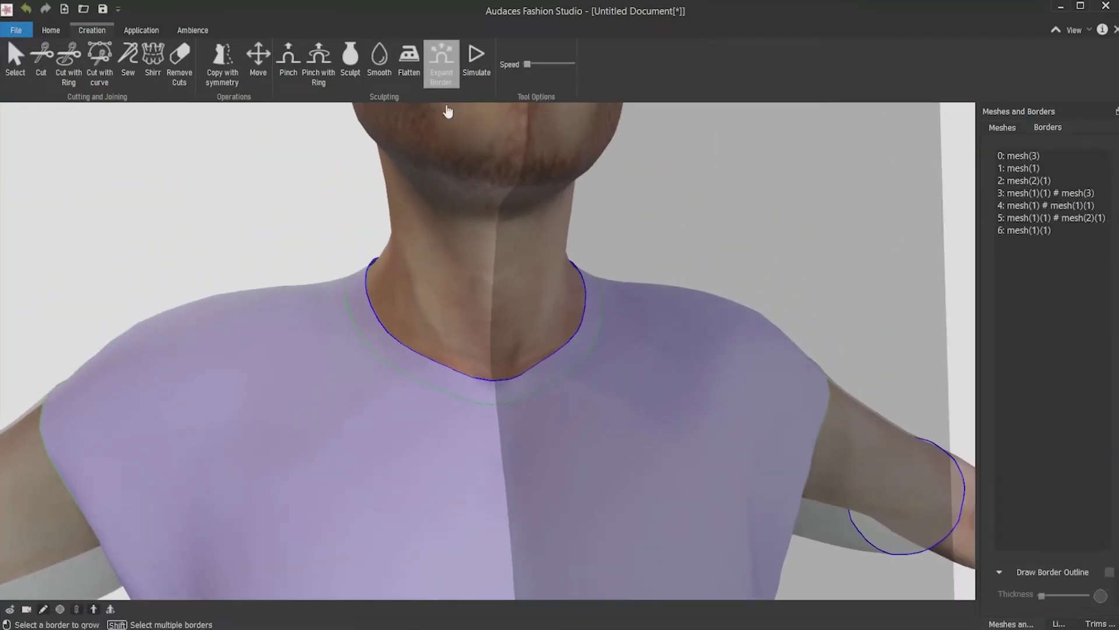
left_click(492, 379)
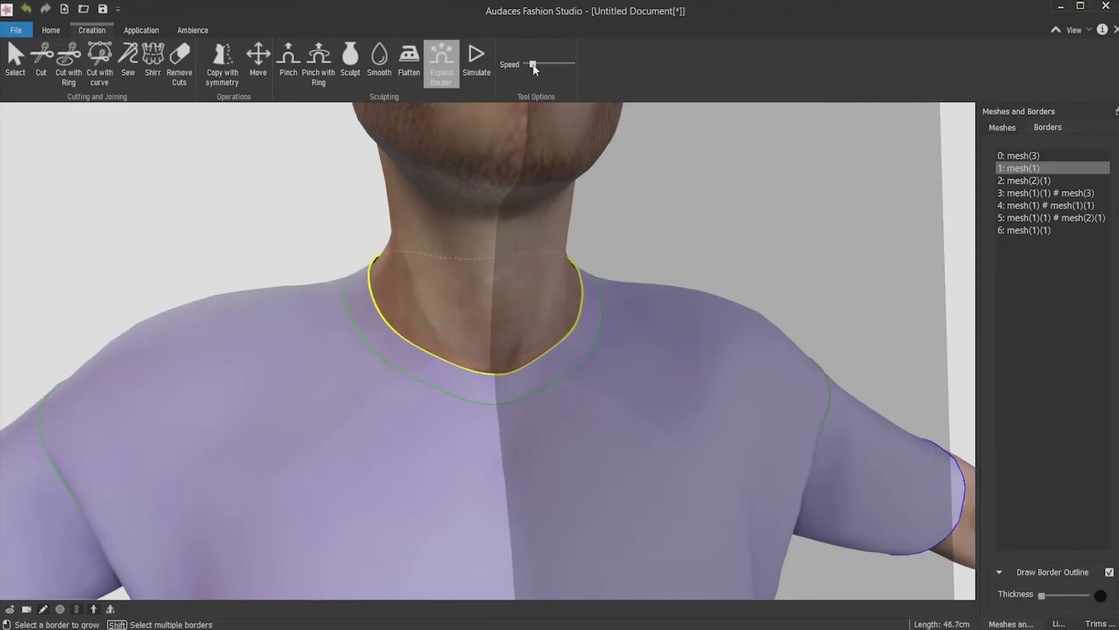
key("Escape")
Step: Check the whole shirt with the border lines and symmetry plane hidden, and show them again
scroll(637, 462, "down", 8)
mouse_move(591, 460)
middle_mouse_down()
mouse_move(492, 402)
mouse_move(546, 442)
mouse_move(562, 435)
middle_mouse_up()
left_click(44, 611)
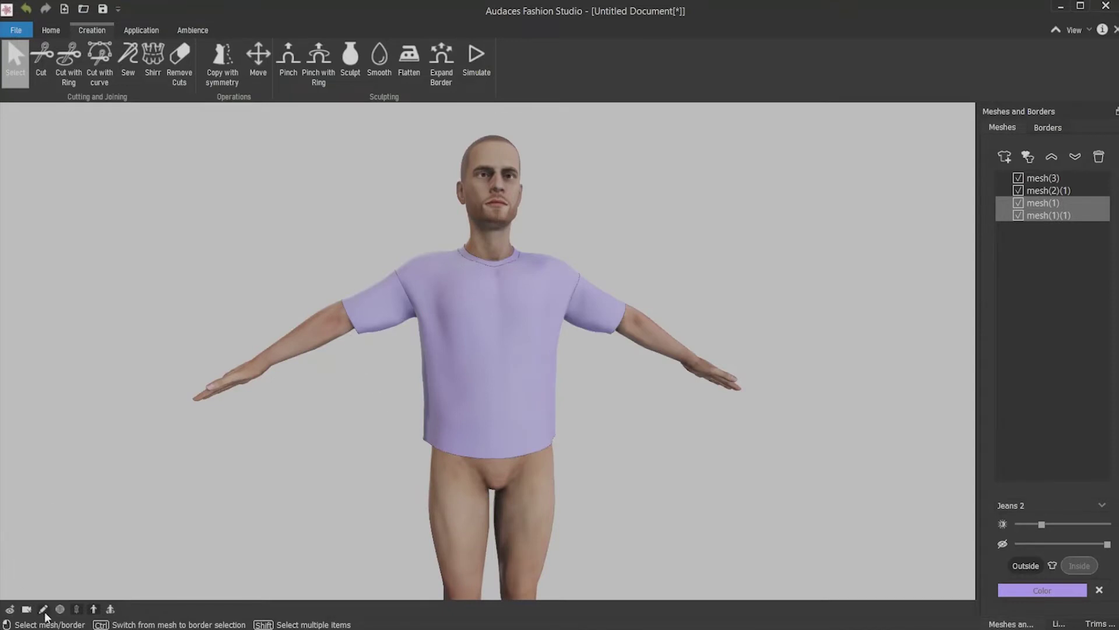
left_click(45, 613)
Step: Select only the body piece and place a large Cut with Ring around it, rotated to vertical as seen from the side
mouse_move(447, 345)
middle_mouse_down()
mouse_move(481, 407)
mouse_move(430, 455)
middle_mouse_up()
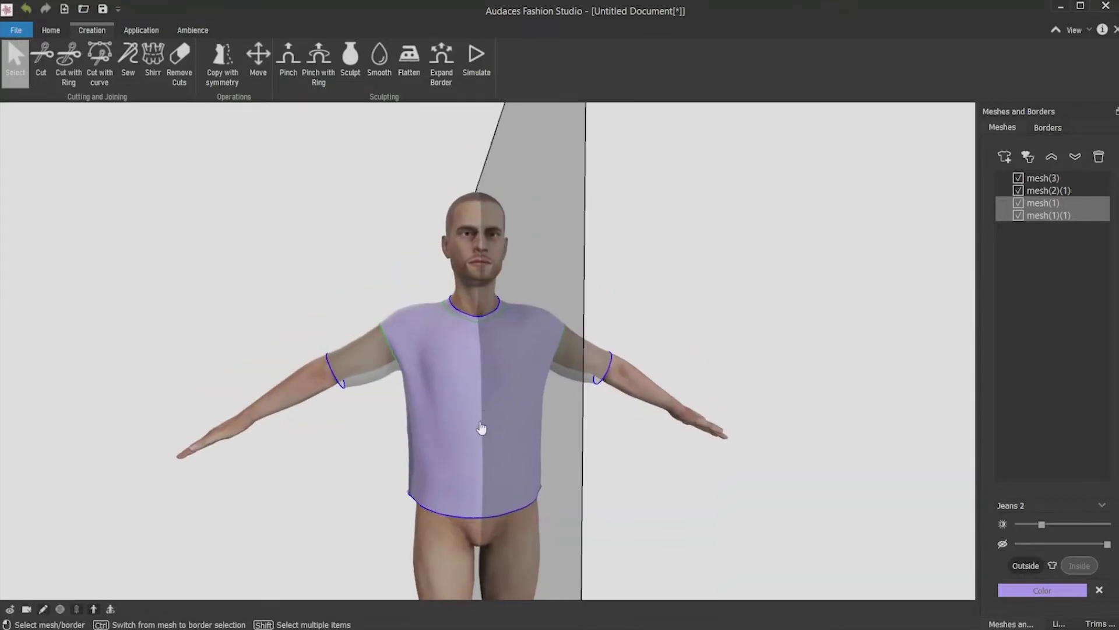
middle_click_drag(436, 406, 435, 380)
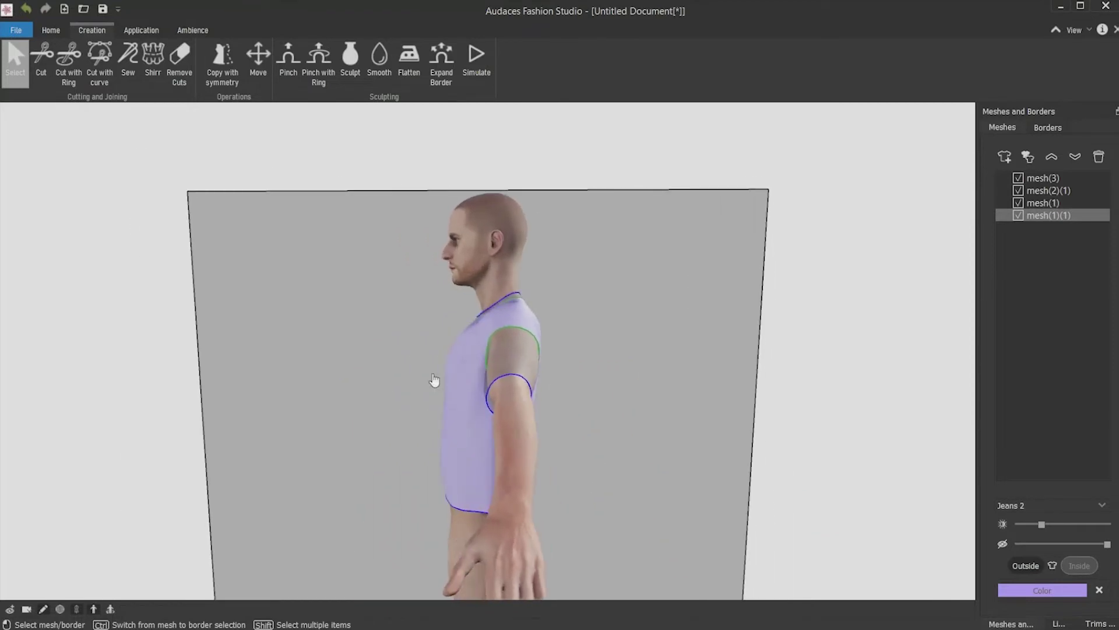
left_click(68, 62)
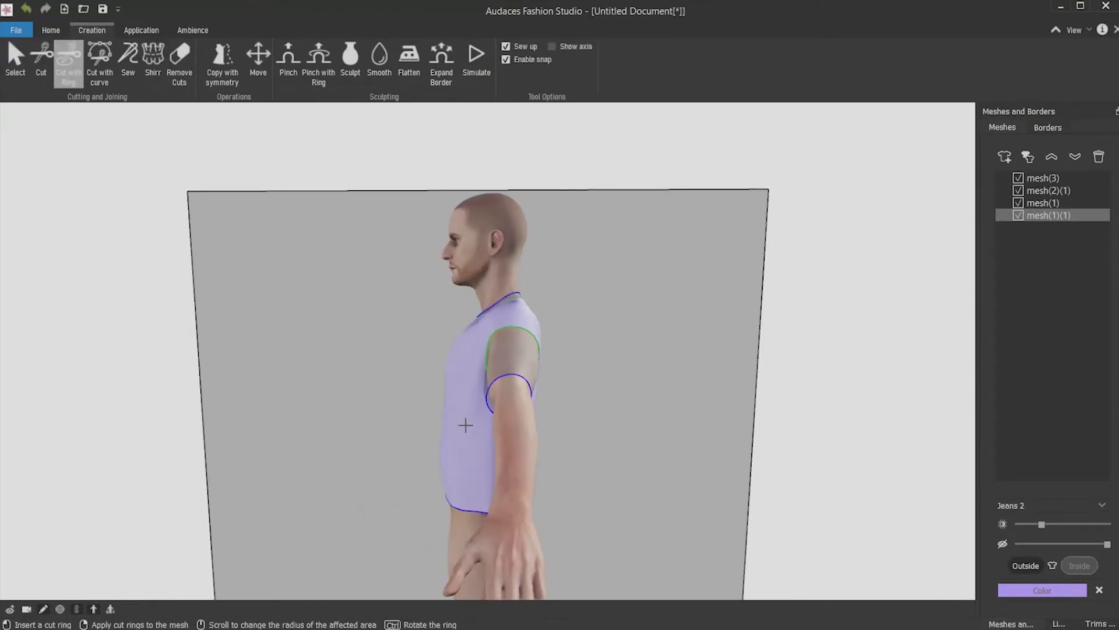
scroll(466, 425, "up", 8)
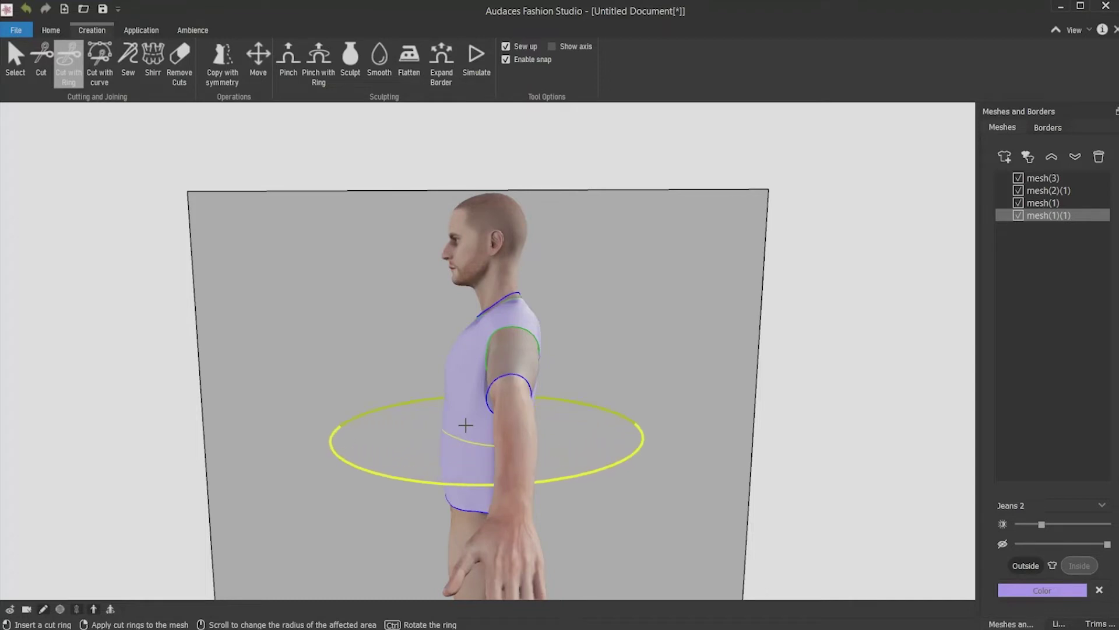
key("ctrl")
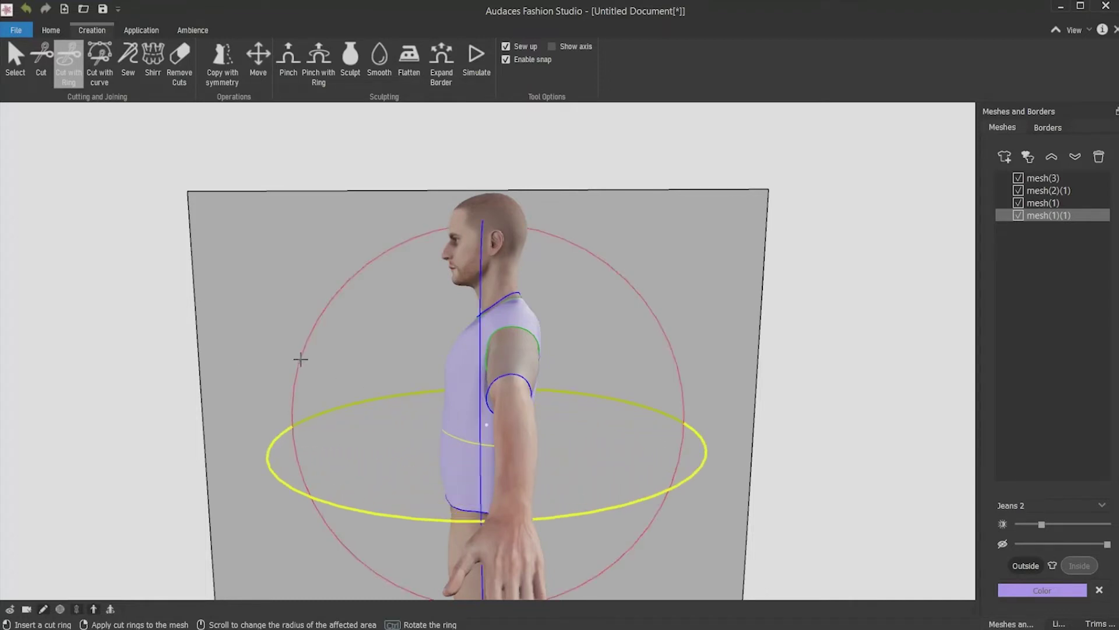
left_click_drag(304, 351, 525, 282, "ctrl")
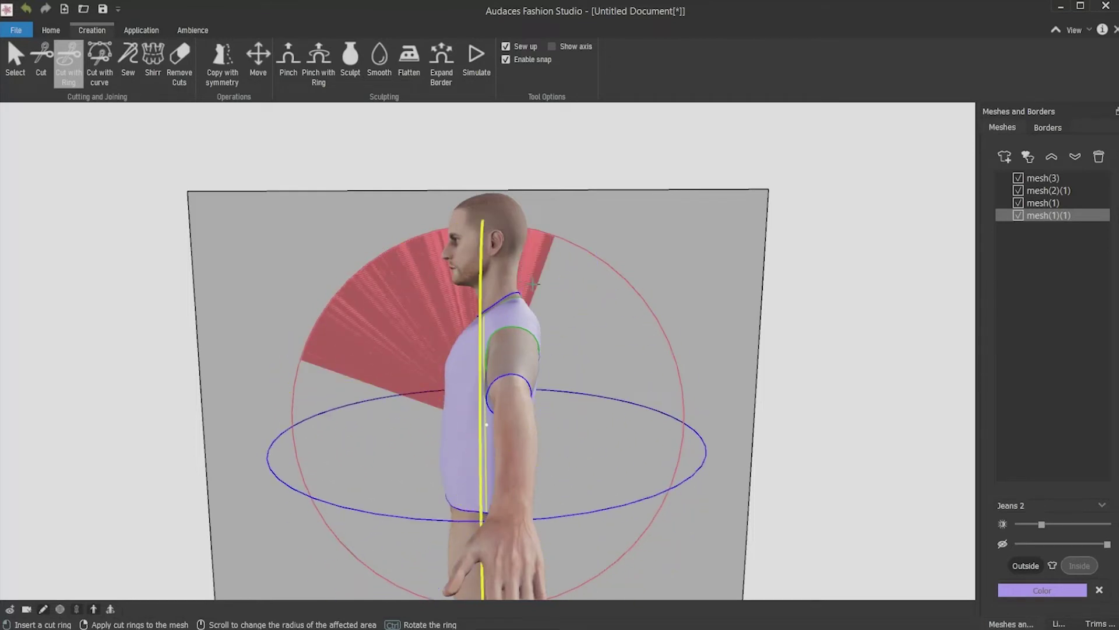
Step: Tilt the enlarged cutting ring to run over the shoulder and down the side, and cut the body piece into front and back parts
middle_click_drag(533, 284, 571, 289)
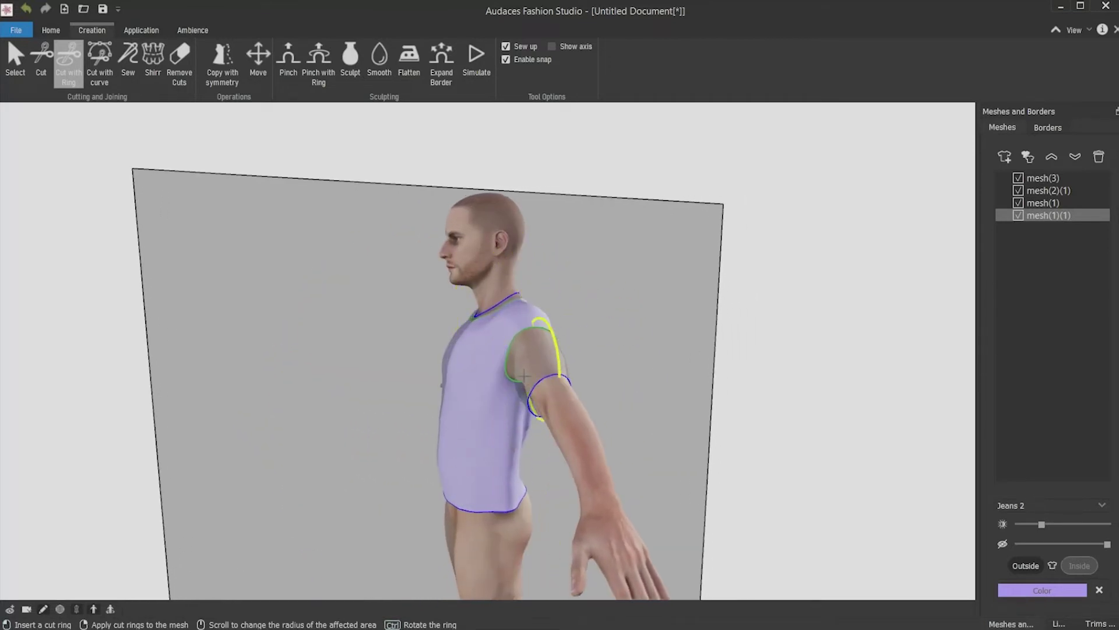
scroll(524, 376, "up", 10)
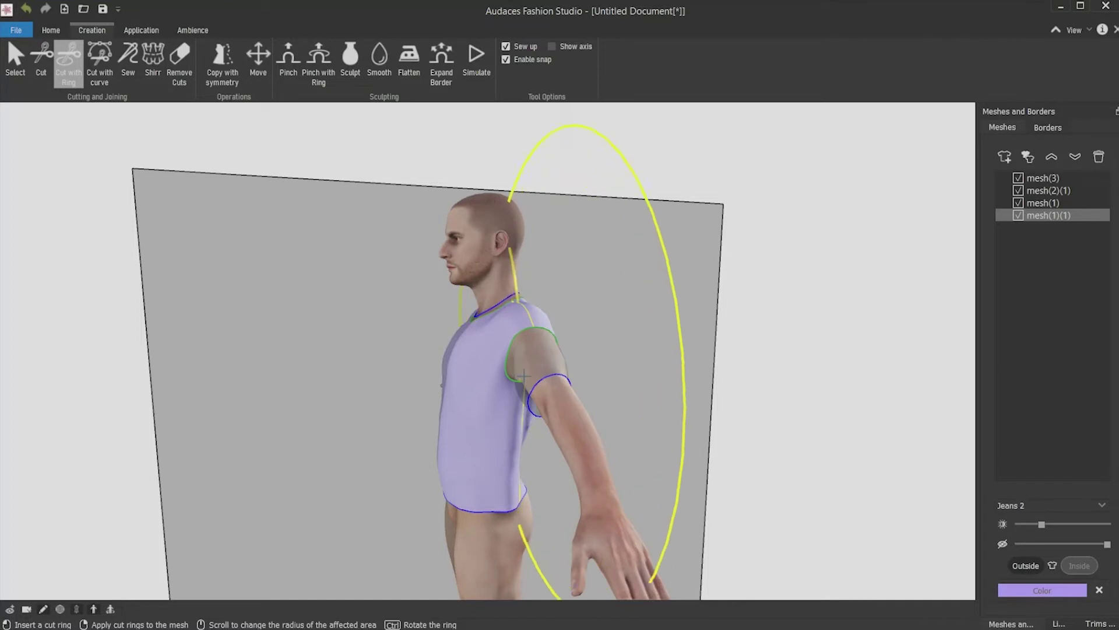
key("ctrl")
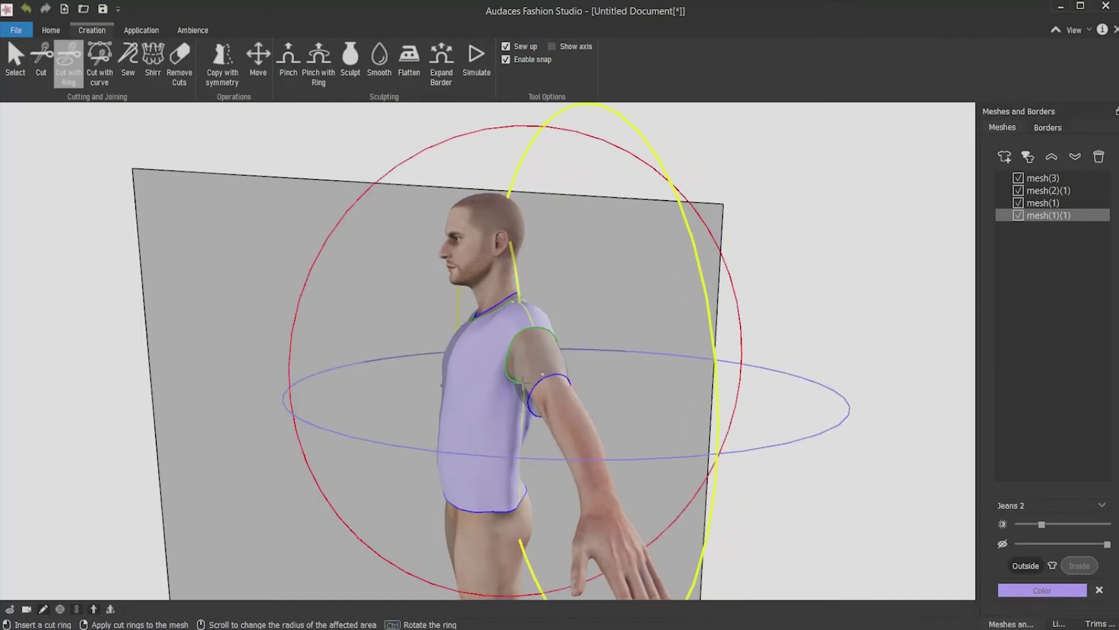
left_click_drag(355, 204, 386, 194, "ctrl")
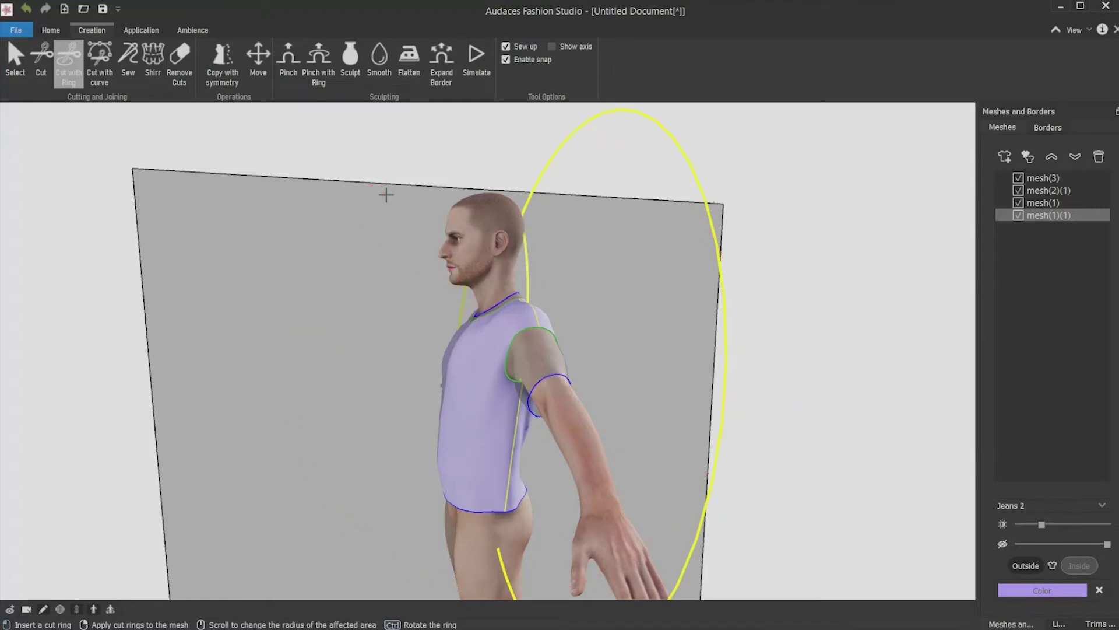
right_click(386, 195)
middle_click_drag(460, 400, 276, 466)
right_click_drag(276, 467, 602, 389)
key("Escape")
Step: Select both sleeves and place a Cut with Ring on one, rotated to run lengthwise along the arm
left_click(593, 372)
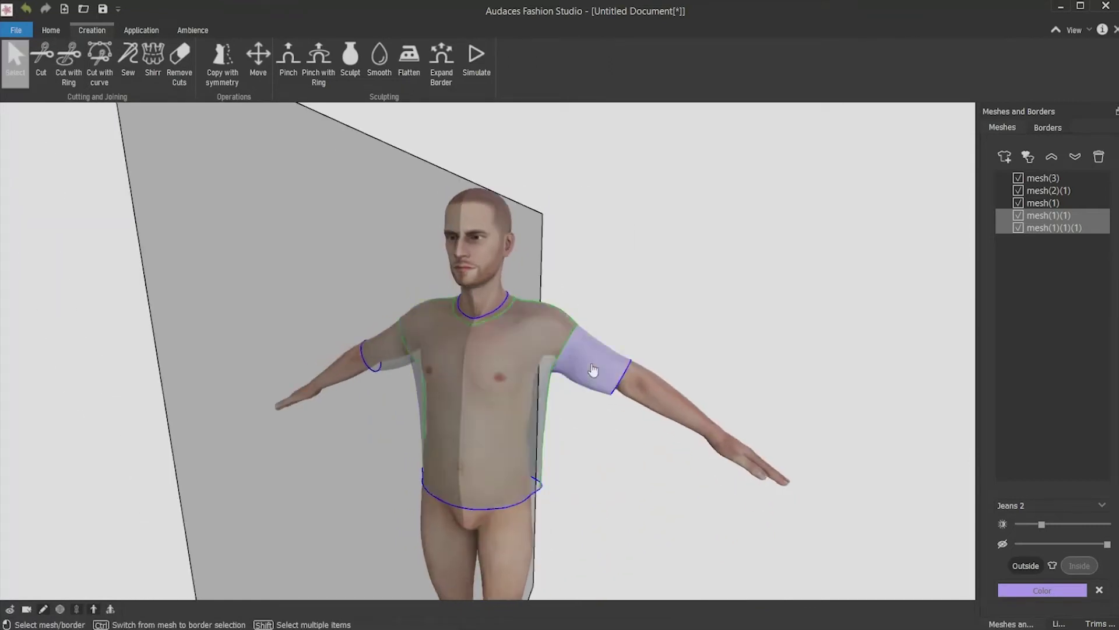
left_click(394, 361, "shift")
right_click_drag(635, 425, 516, 439)
left_click(69, 58)
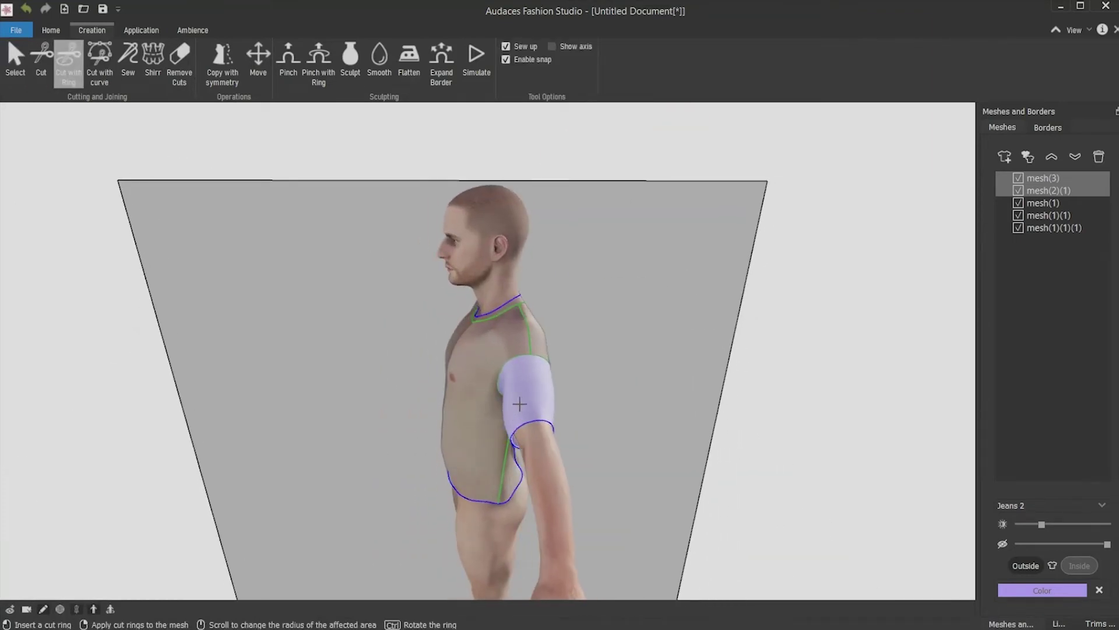
right_click_drag(552, 392, 542, 415)
scroll(519, 387, "up", 5)
key("ctrl")
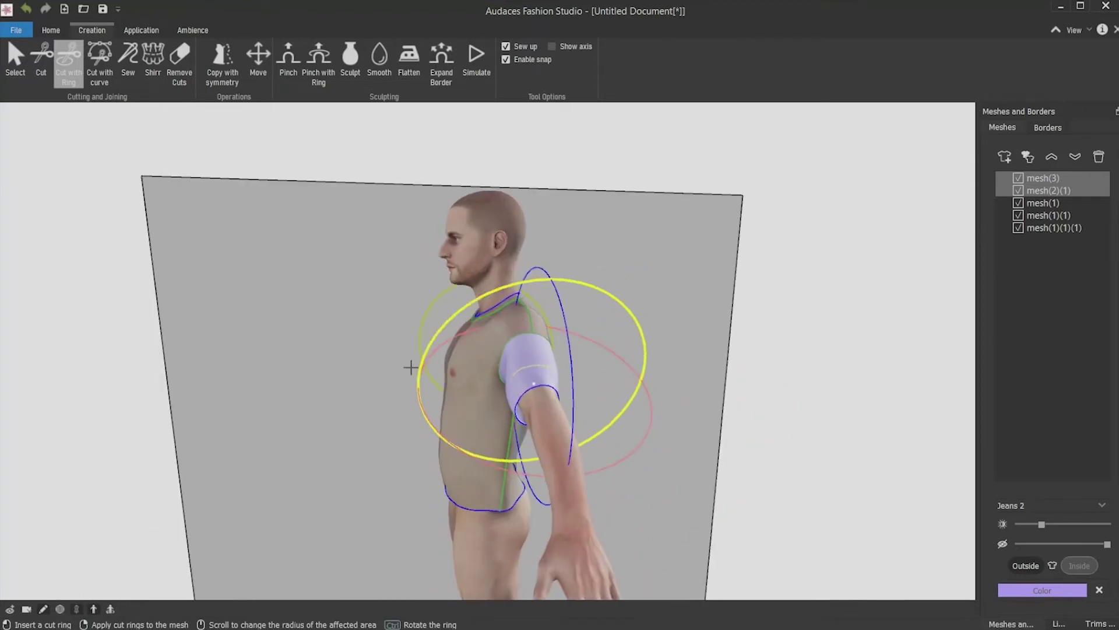
left_click_drag(428, 420, 489, 341, "ctrl")
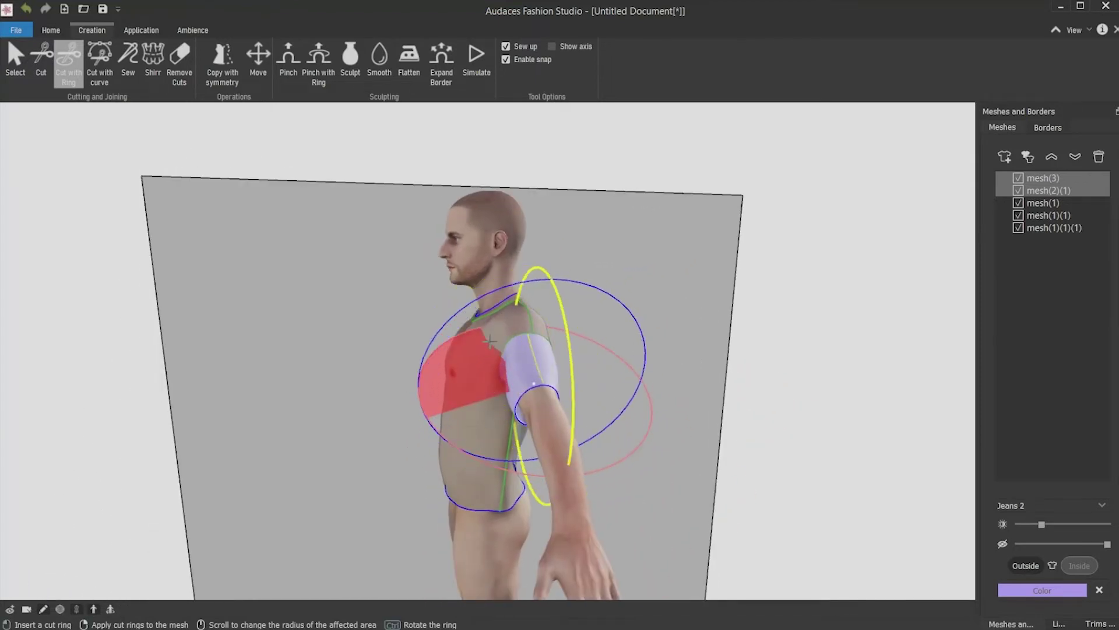
Step: Disable snap, rotate the ring so its underarm line meets the body's side seam, and cut both sleeves lengthwise
right_click_drag(561, 467, 528, 255)
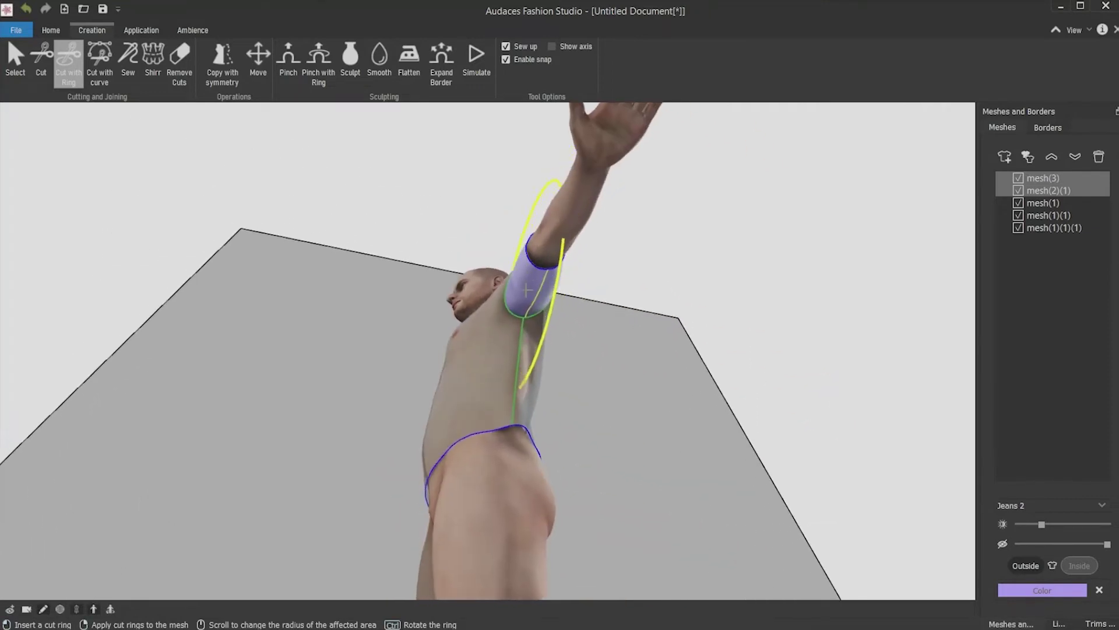
key("ctrl")
scroll(527, 289, "up", 3, "ctrl")
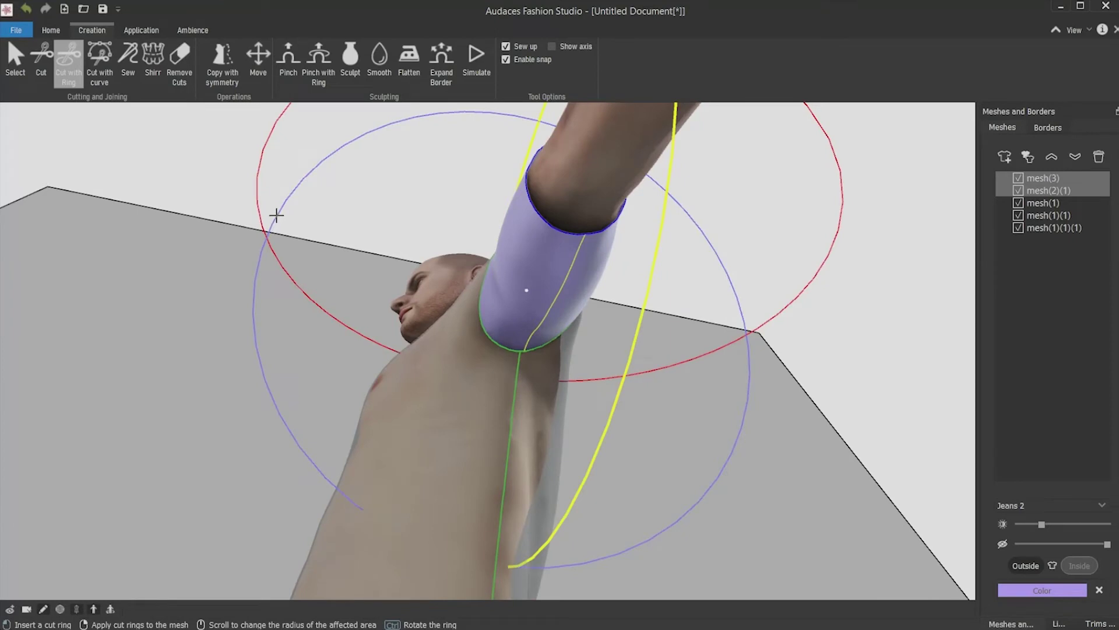
left_click_drag(276, 215, 290, 207)
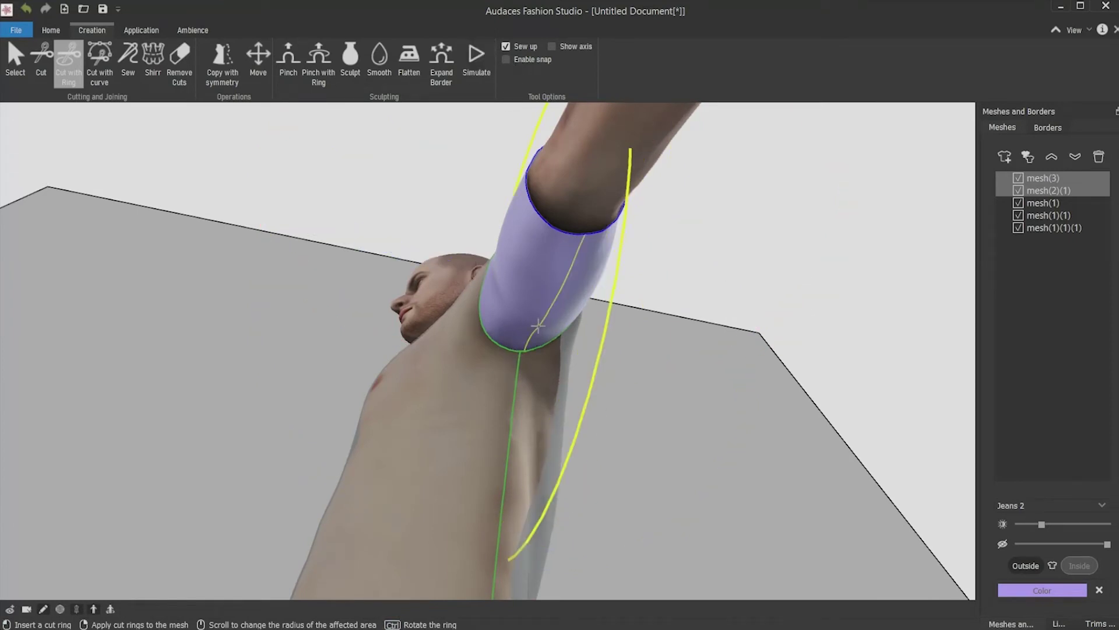
key("ctrl")
left_click_drag(267, 220, 275, 223, "ctrl")
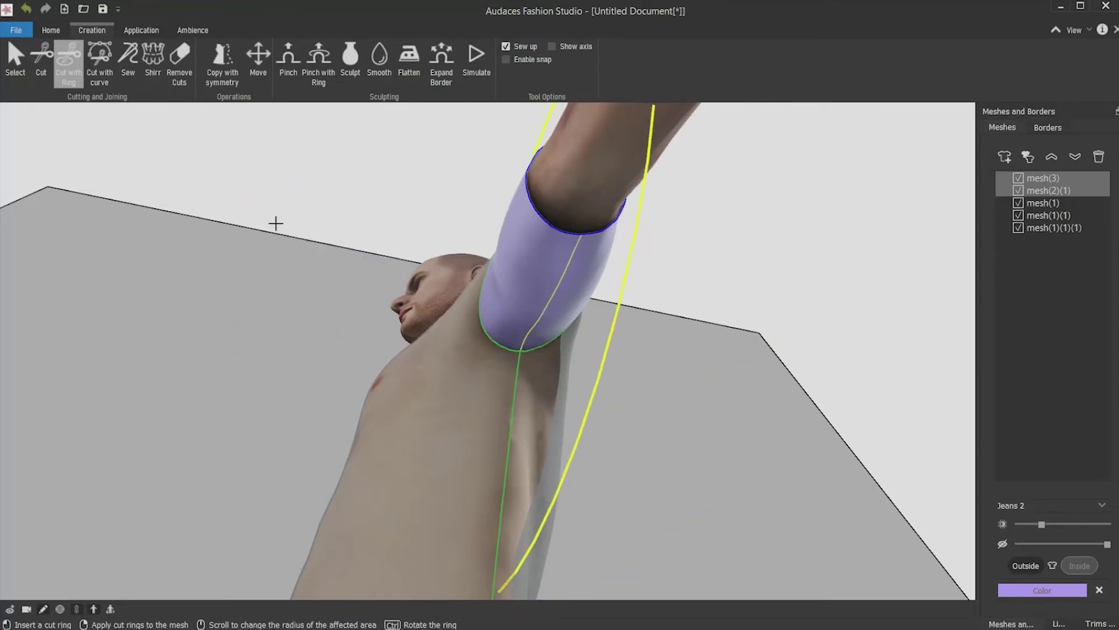
right_click(544, 301)
right_click_drag(543, 301, 499, 495)
key("Escape")
scroll(569, 342, "down", 3)
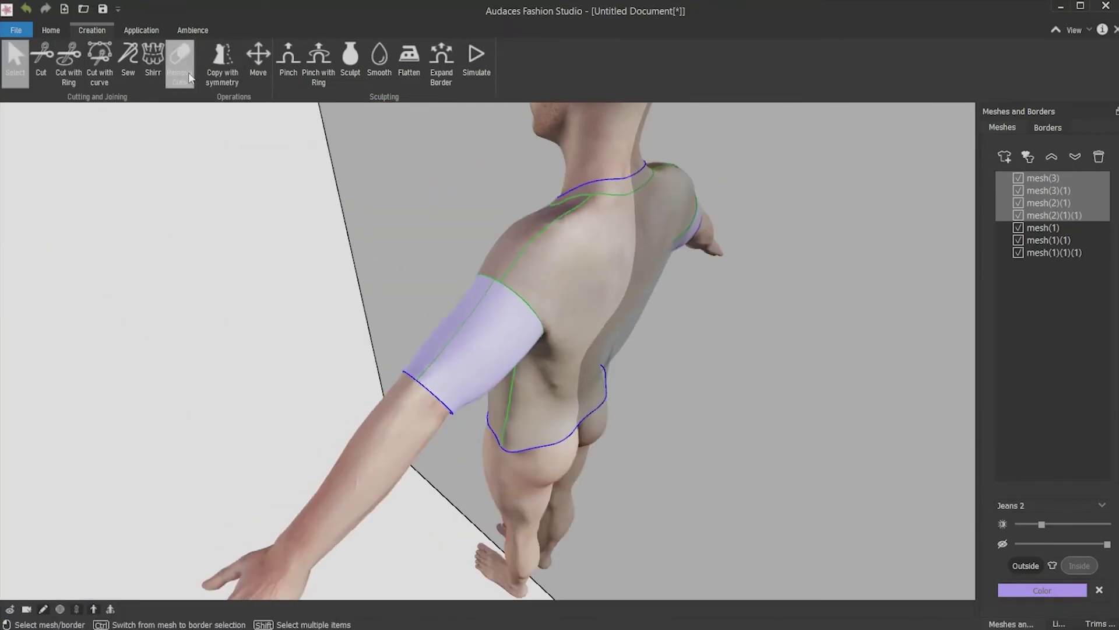
Step: Remove the lengthwise cut along the top of the sleeves with Remove Cuts, leaving the underarm seam
left_click(179, 62)
left_click(441, 358)
right_click_drag(77, 449, 258, 130)
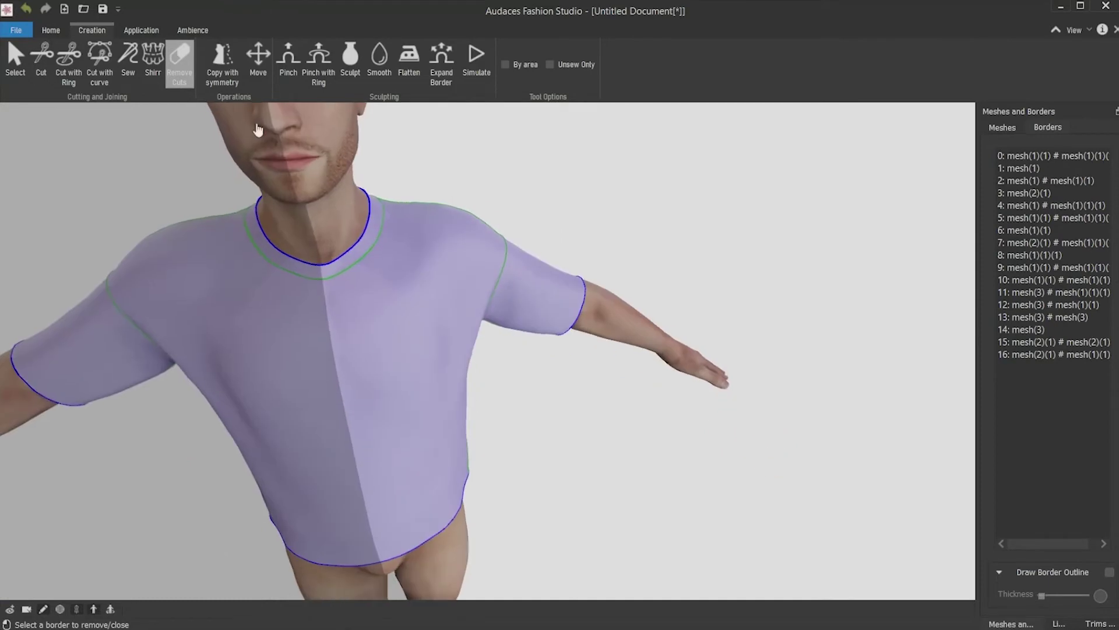
right_click_drag(149, 356, 235, 377)
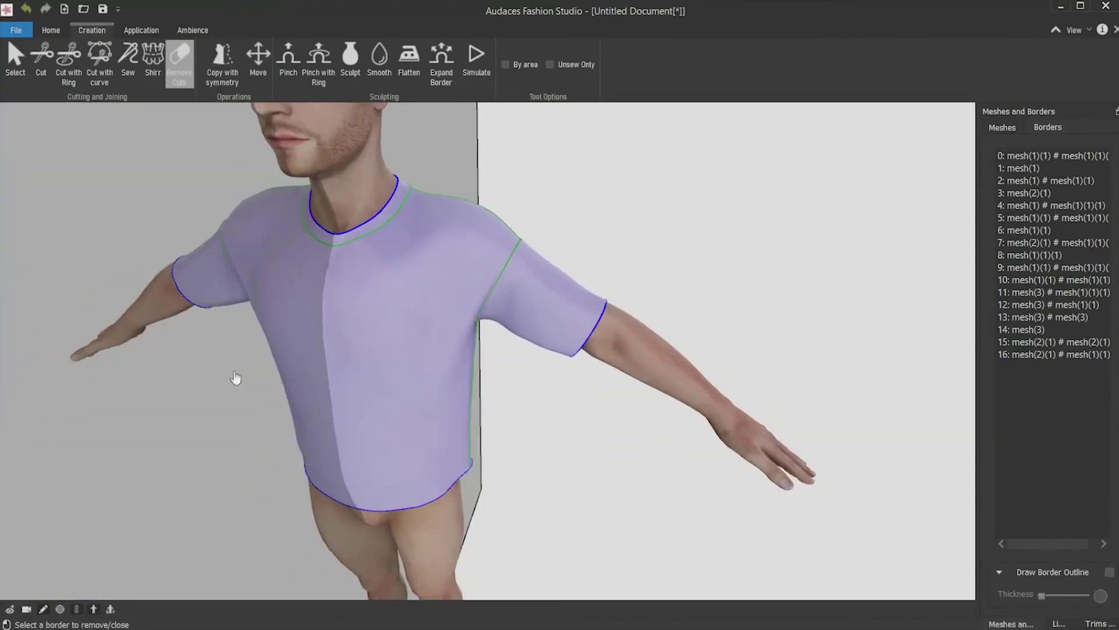
right_click_drag(538, 337, 384, 334)
key("Escape")
Step: Select the front and back body pieces in turn to check how they are separated
right_click_drag(443, 457, 525, 263)
right_click_drag(534, 460, 553, 580)
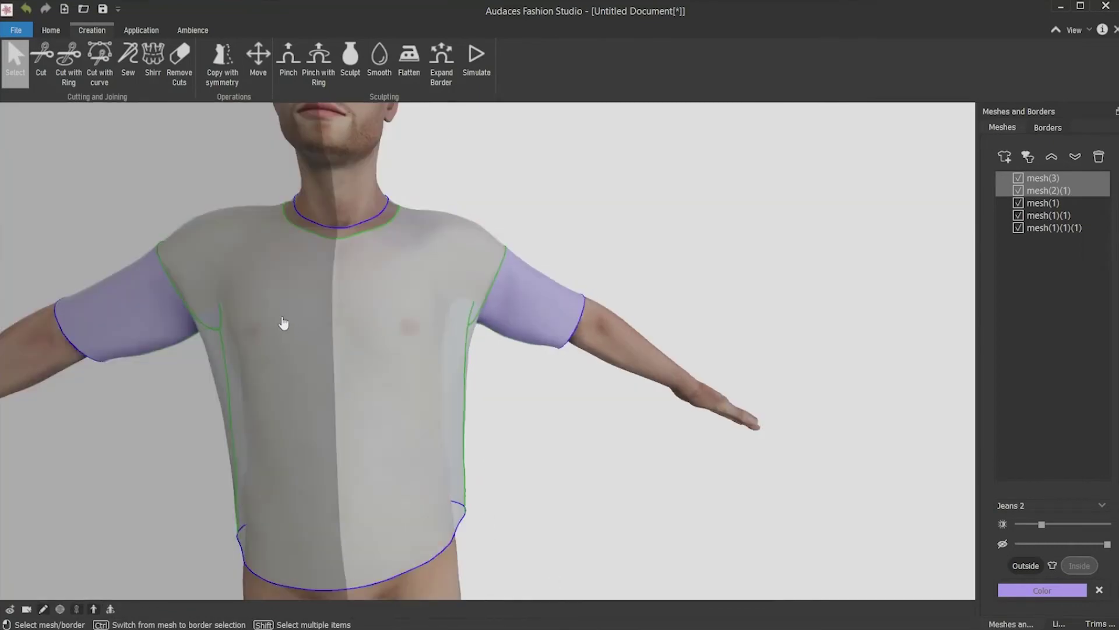
left_click(283, 326)
right_click_drag(725, 495, 714, 440)
left_click(715, 437)
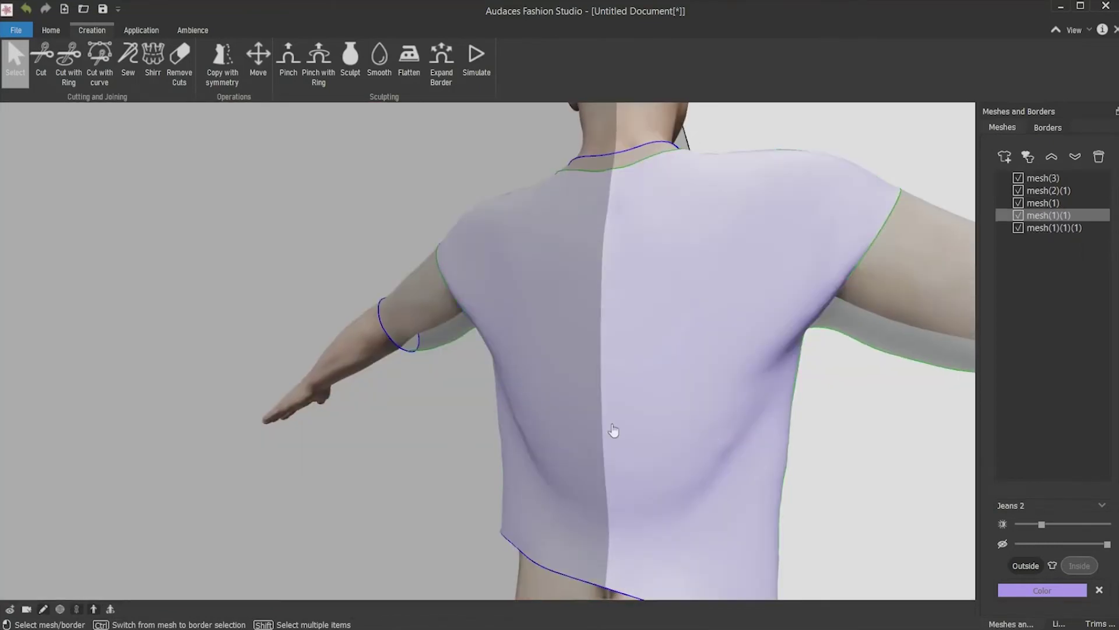
right_click_drag(539, 425, 477, 179)
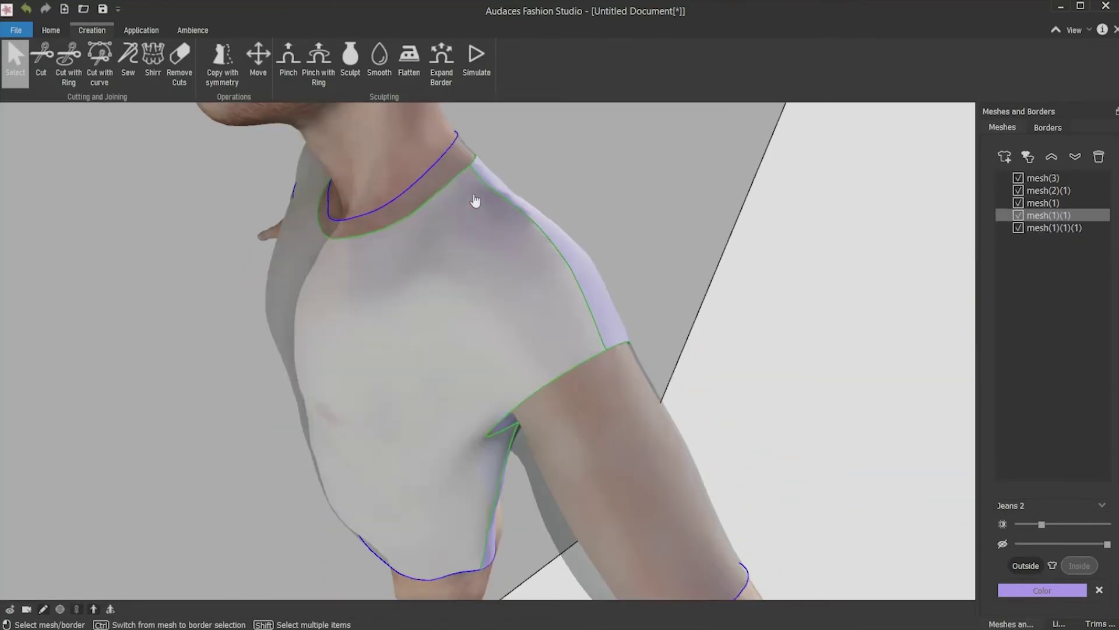
middle_click_drag(475, 201, 600, 405)
Step: Select the collar band and try rotating a Cut with Ring to vertical at the back of the neck with snap off
left_click(480, 247)
middle_click_drag(432, 312, 449, 279)
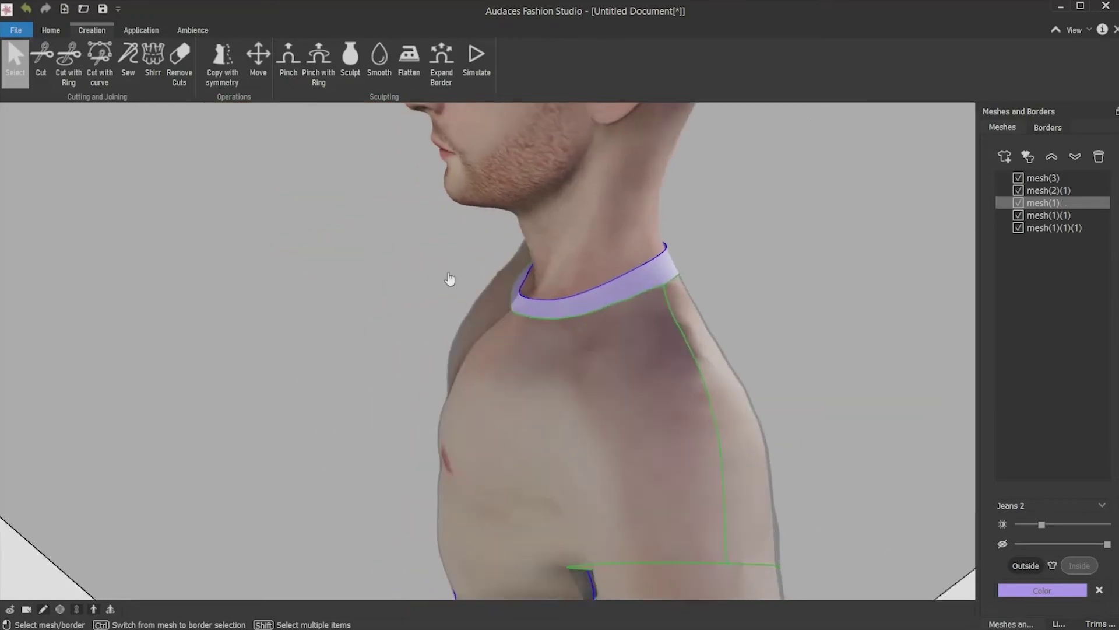
right_click_drag(450, 279, 536, 472)
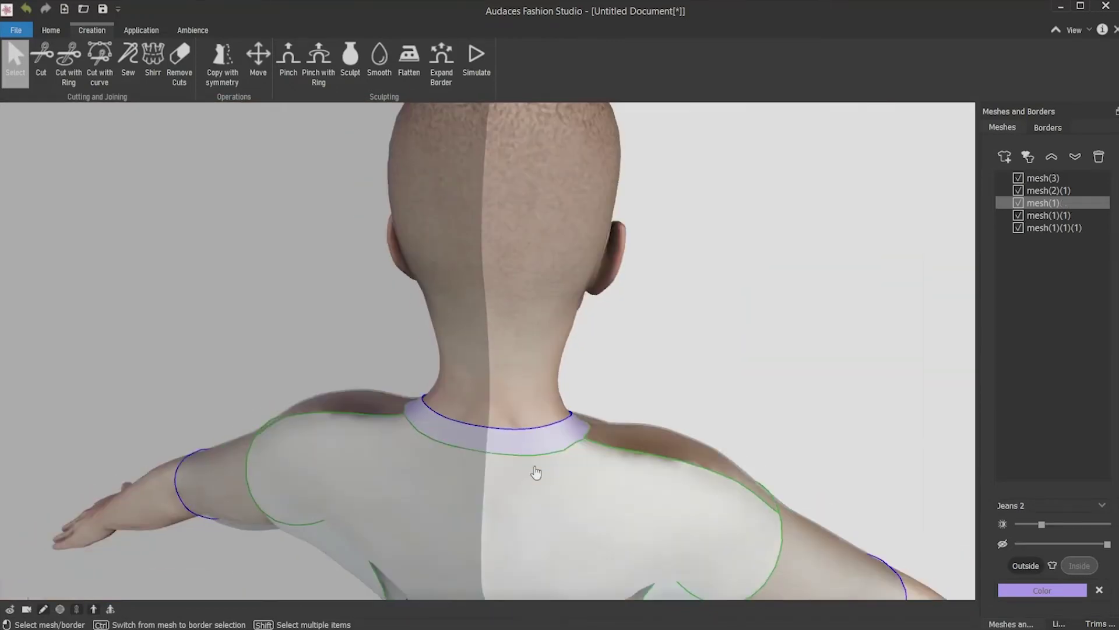
scroll(532, 437, "up", 5)
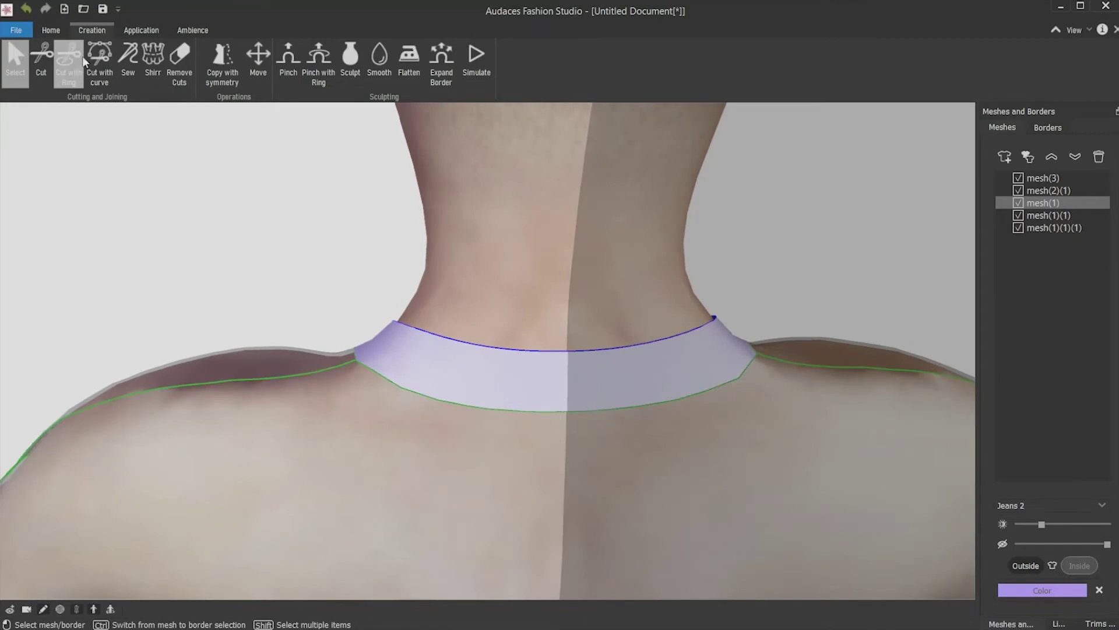
left_click(83, 59)
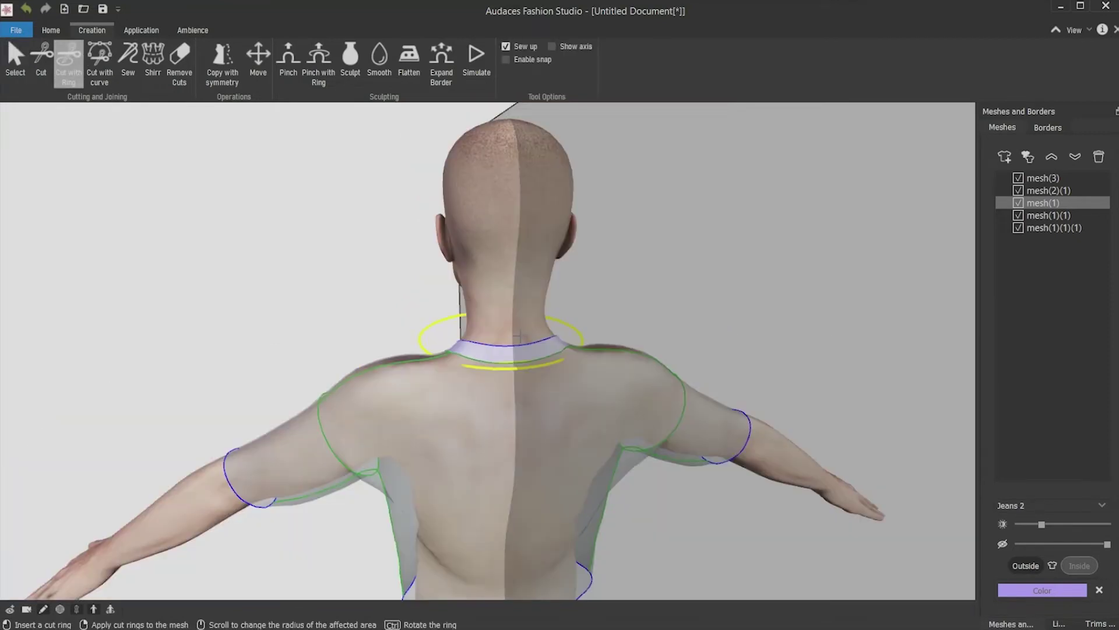
left_click_drag(506, 368, 511, 420)
left_click_drag(396, 253, 533, 225)
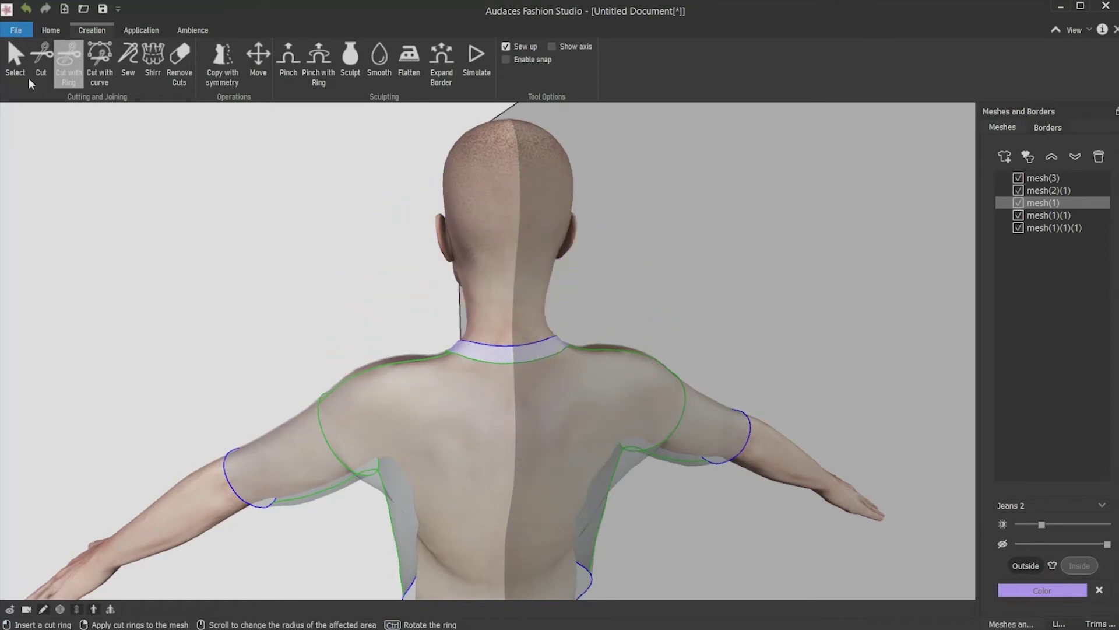
Step: Enable snap, rotate a new cutting ring to vertical, and cut the collar band in two along its centre
left_click(506, 58)
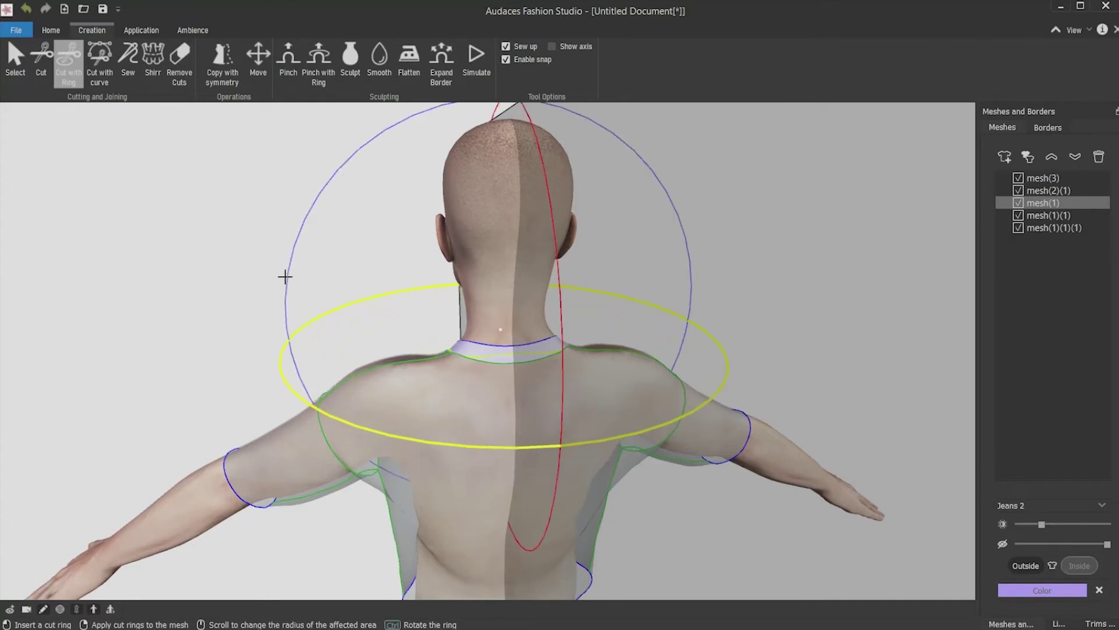
left_click_drag(287, 275, 526, 218)
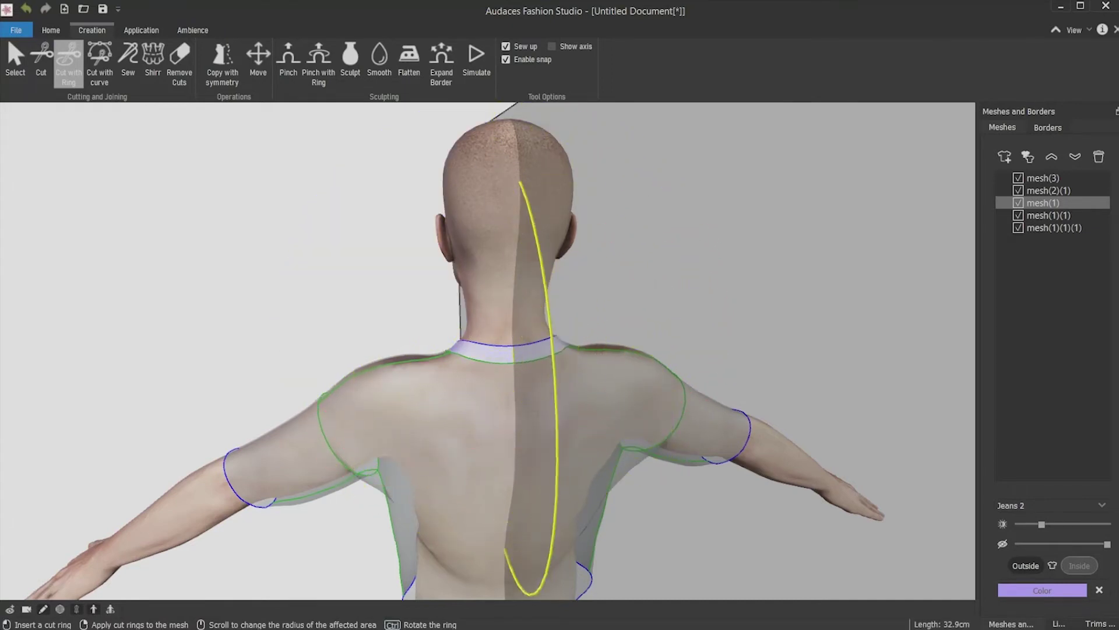
right_click(505, 399)
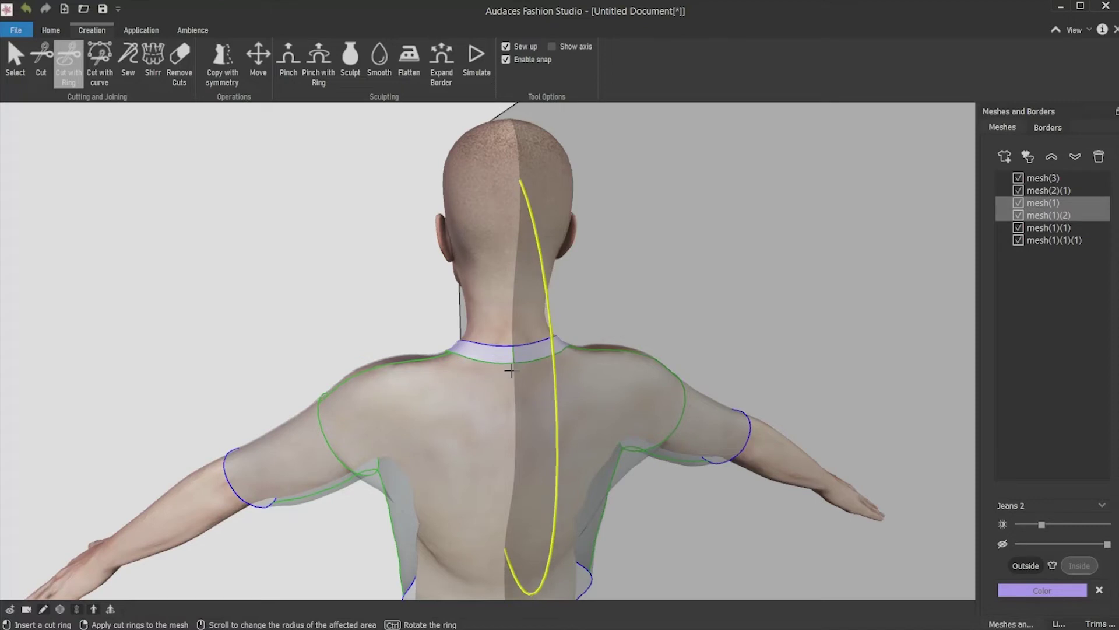
middle_click_drag(390, 427, 461, 425)
key("Escape")
Step: Check the T-shirt from the front with the border lines and symmetry plane hidden
scroll(501, 423, "down", 2)
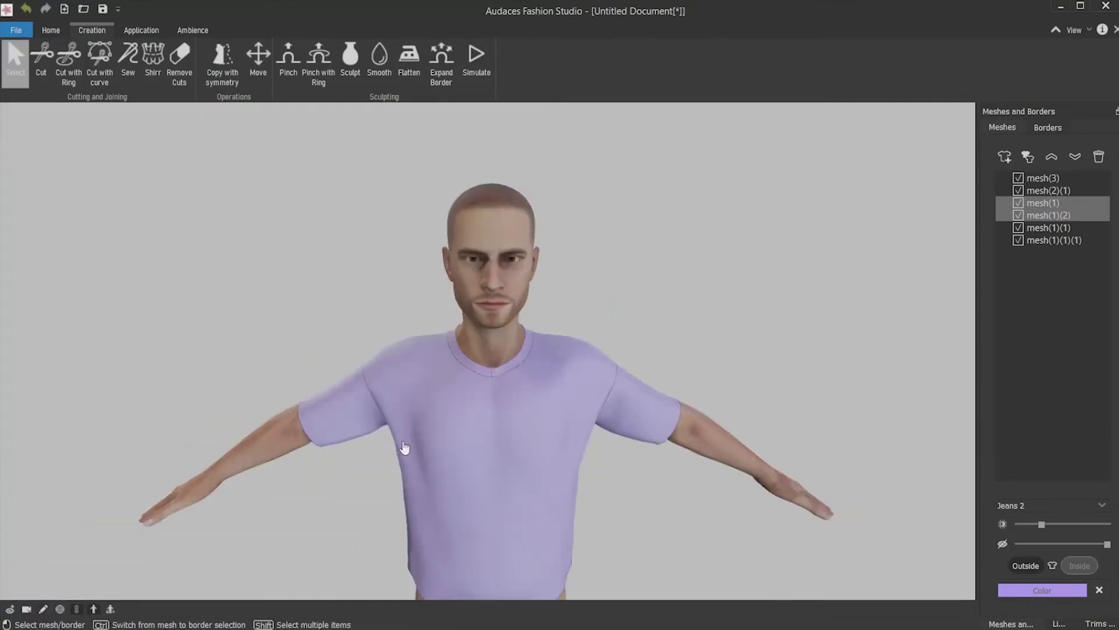
scroll(525, 420, "down", 3)
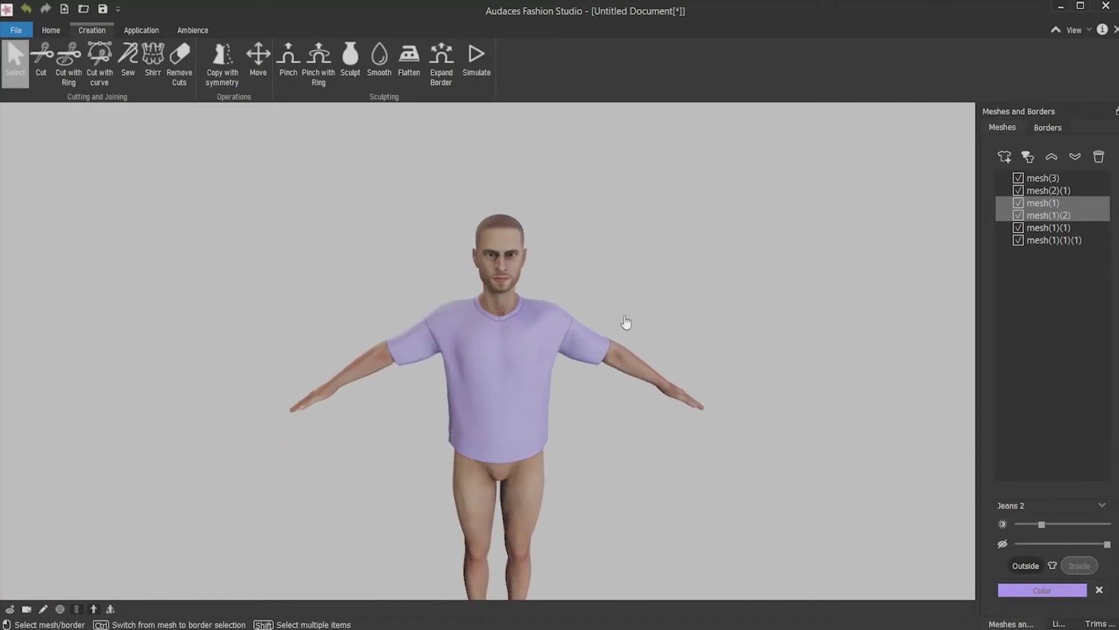
scroll(624, 322, "up", 5)
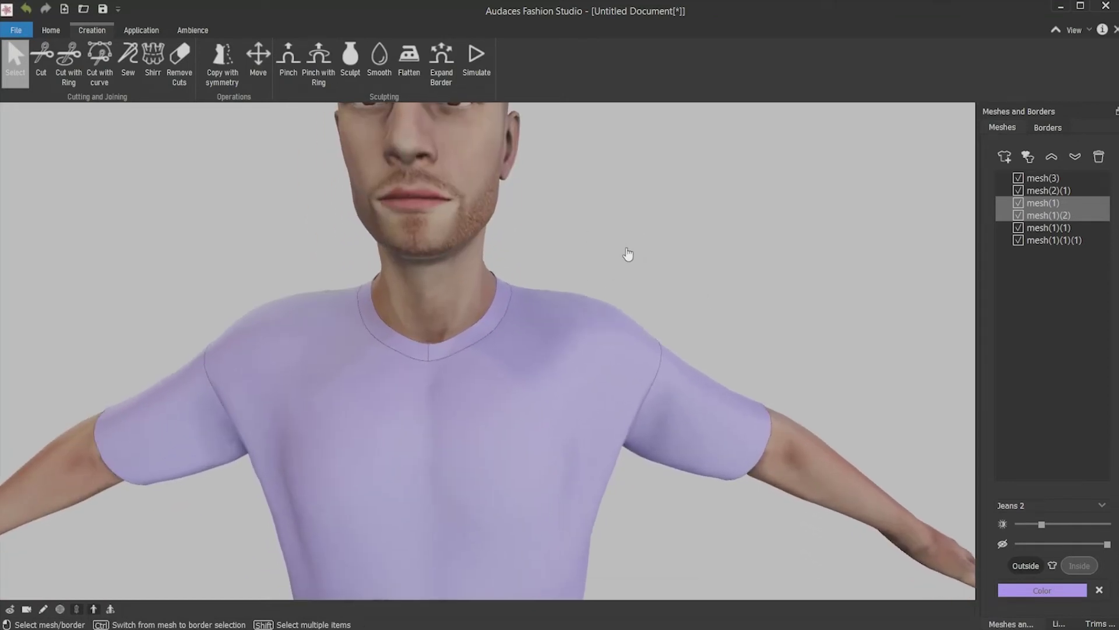
Step: Select all six shirt meshes and show the border lines and symmetry plane again
scroll(505, 348, "down", 2)
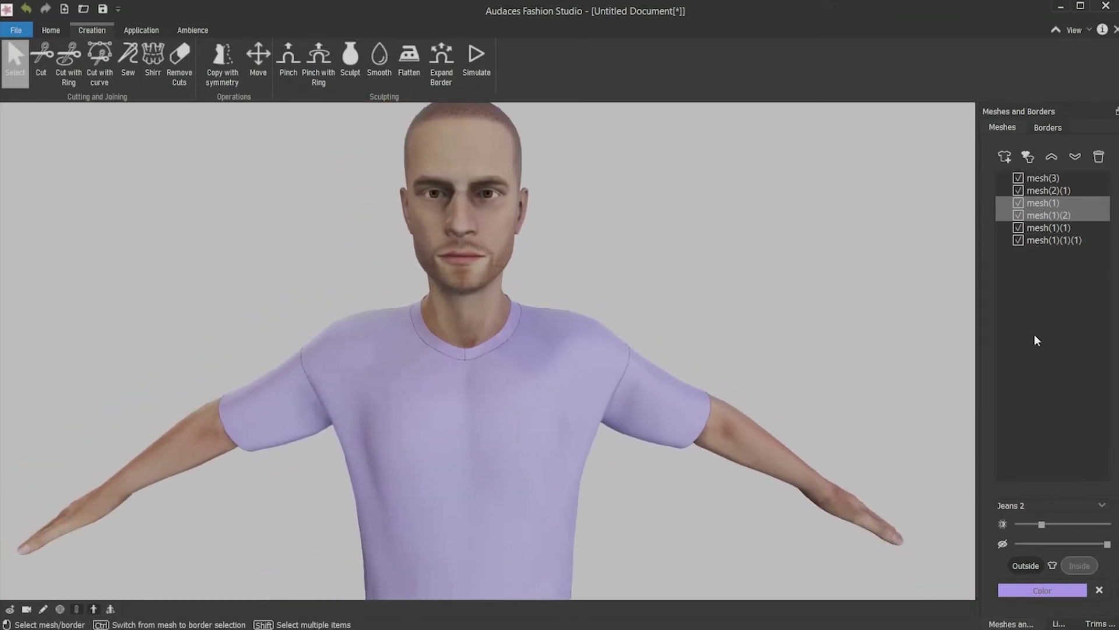
left_click_drag(1062, 245, 1062, 175)
left_click(42, 612)
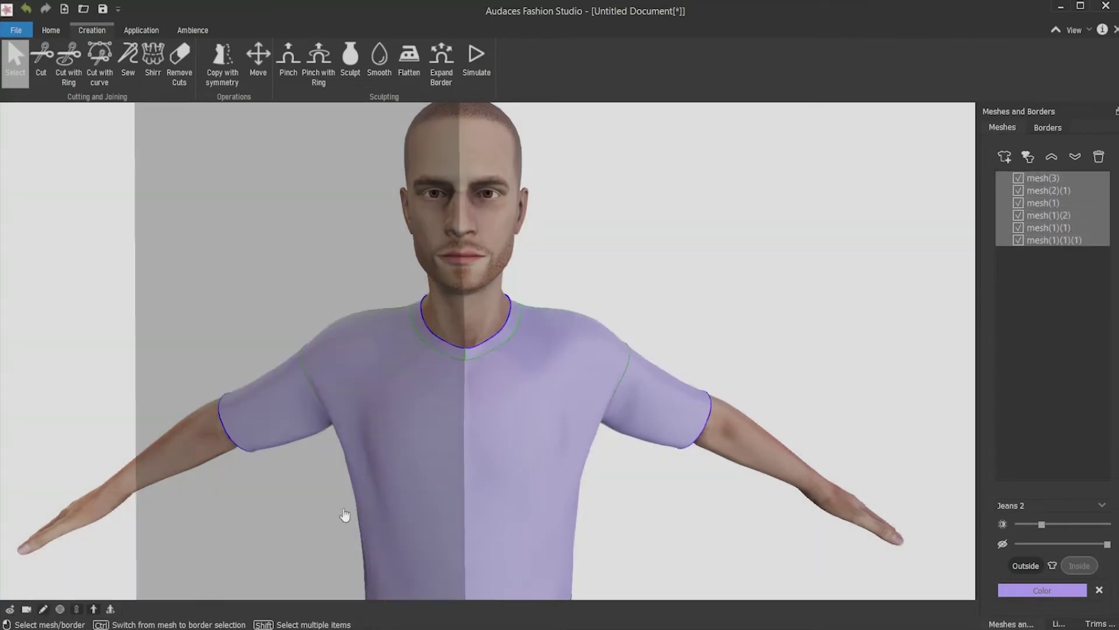
scroll(403, 356, "down", 3)
scroll(422, 357, "up", 4)
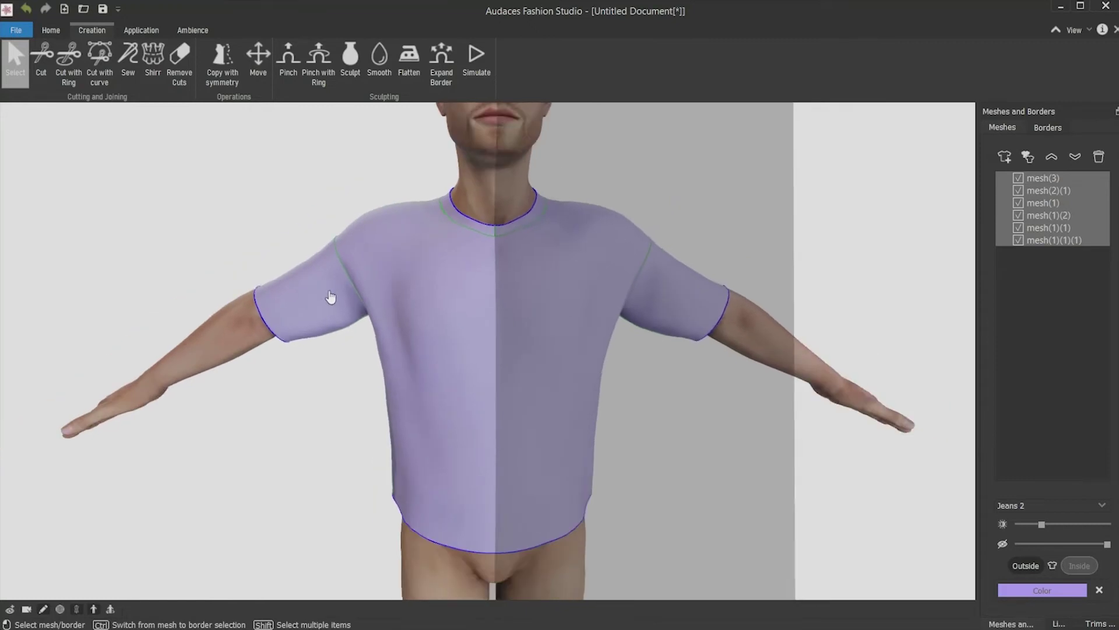
Step: Apply the Canvas_NRM fabric texture to all the selected shirt meshes
left_click(146, 30)
left_click(160, 81)
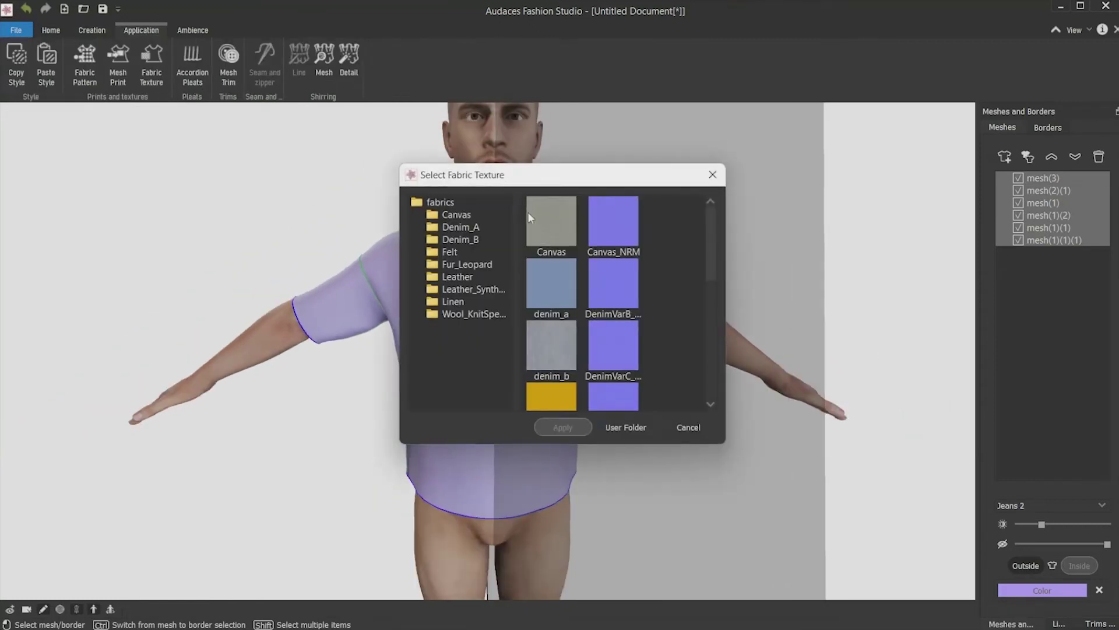
scroll(570, 326, "down", 6)
scroll(572, 328, "up", 6)
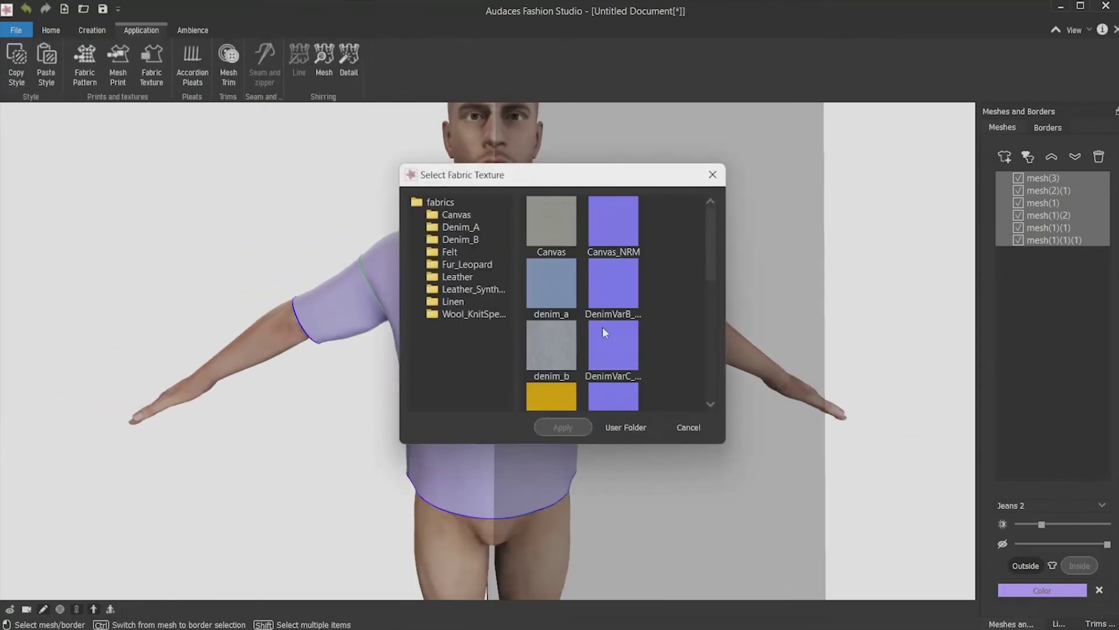
left_click(607, 230)
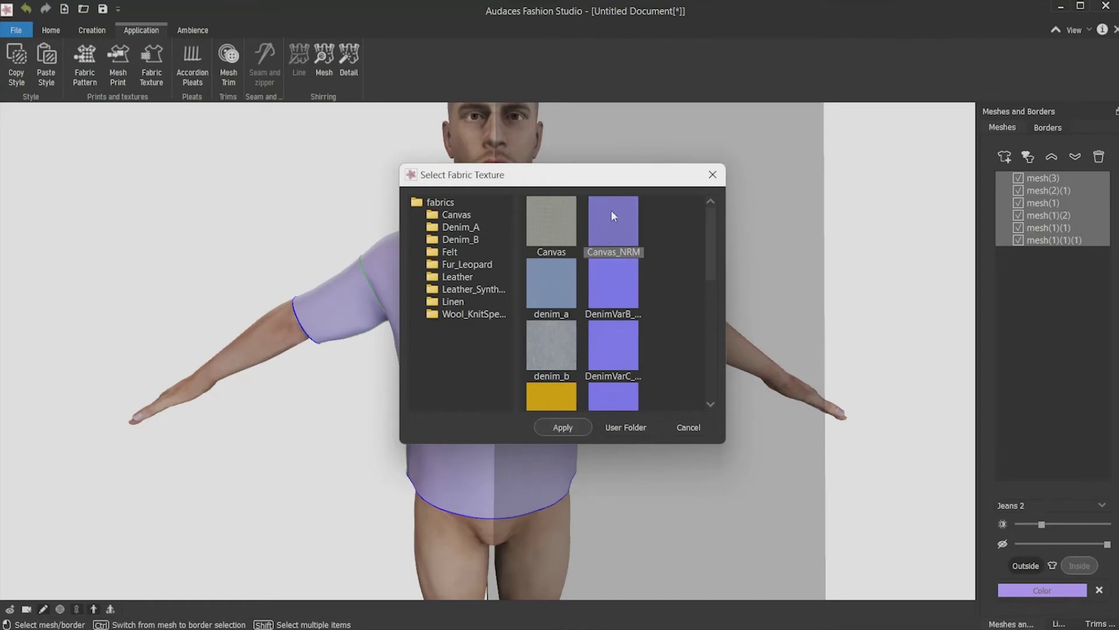
left_click(573, 429)
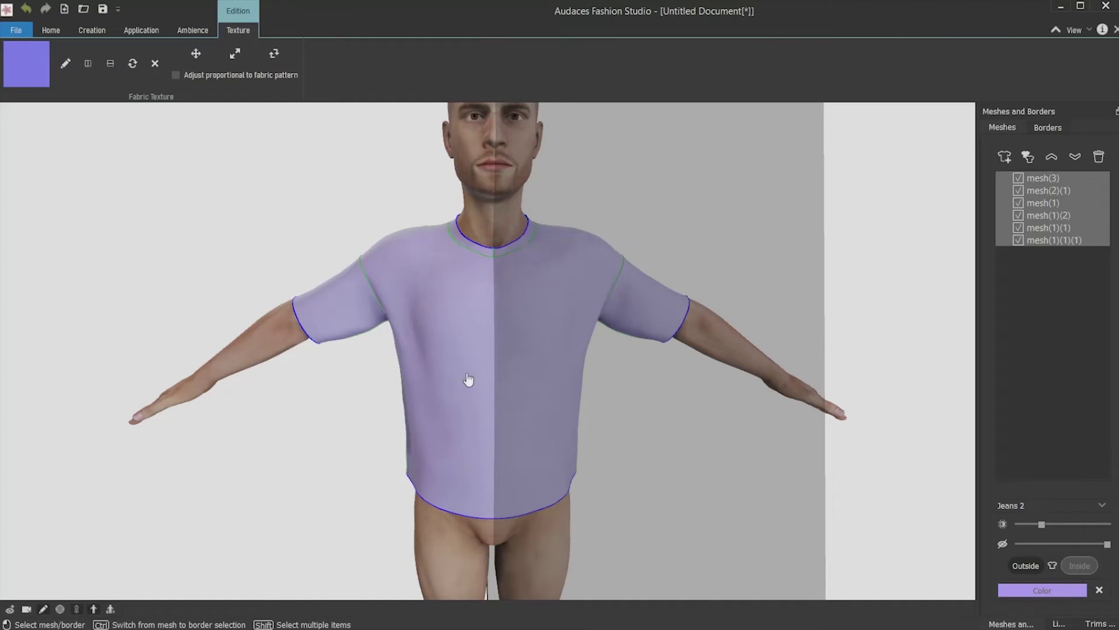
Step: Scale the canvas texture on the whole shirt down to a finer weave
scroll(455, 350, "up", 5)
scroll(530, 377, "up", 5)
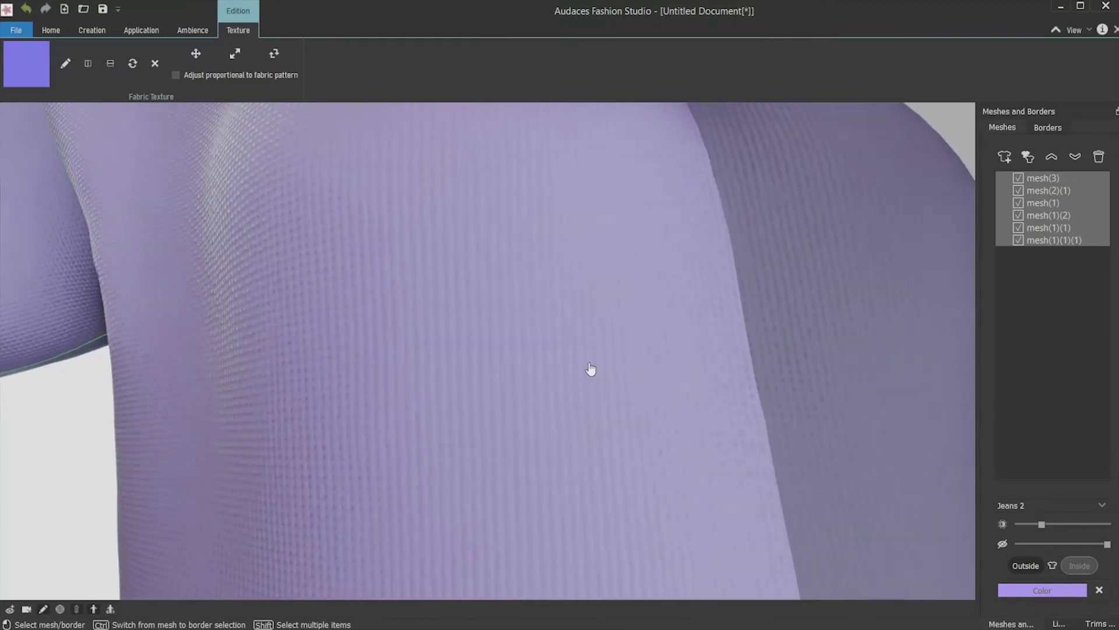
left_click(236, 51)
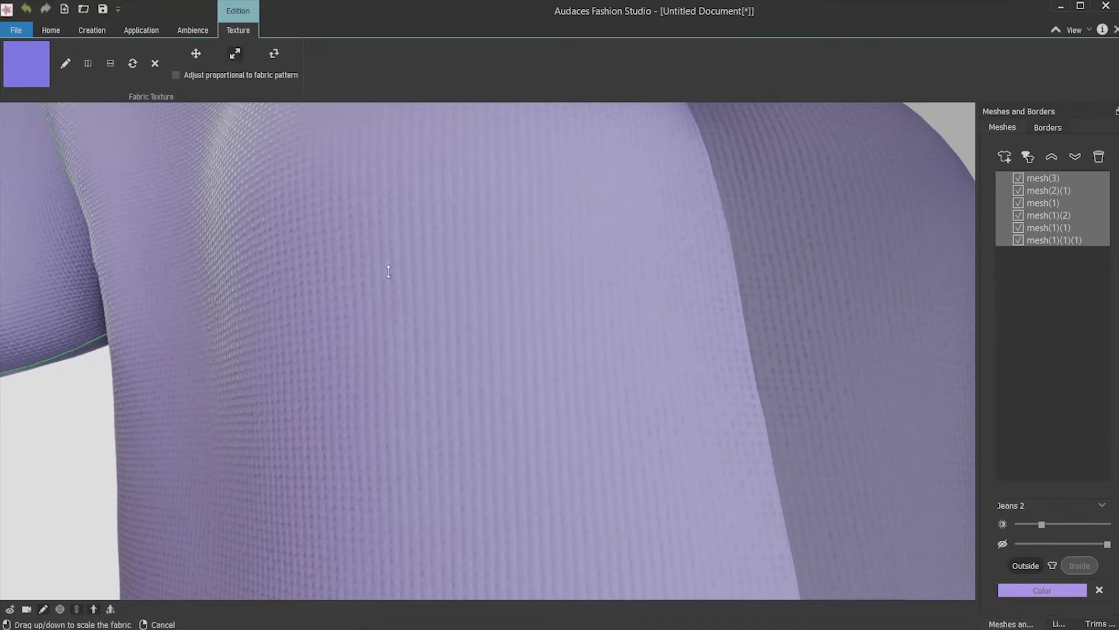
left_click_drag(386, 310, 410, 453)
left_click_drag(361, 213, 393, 384)
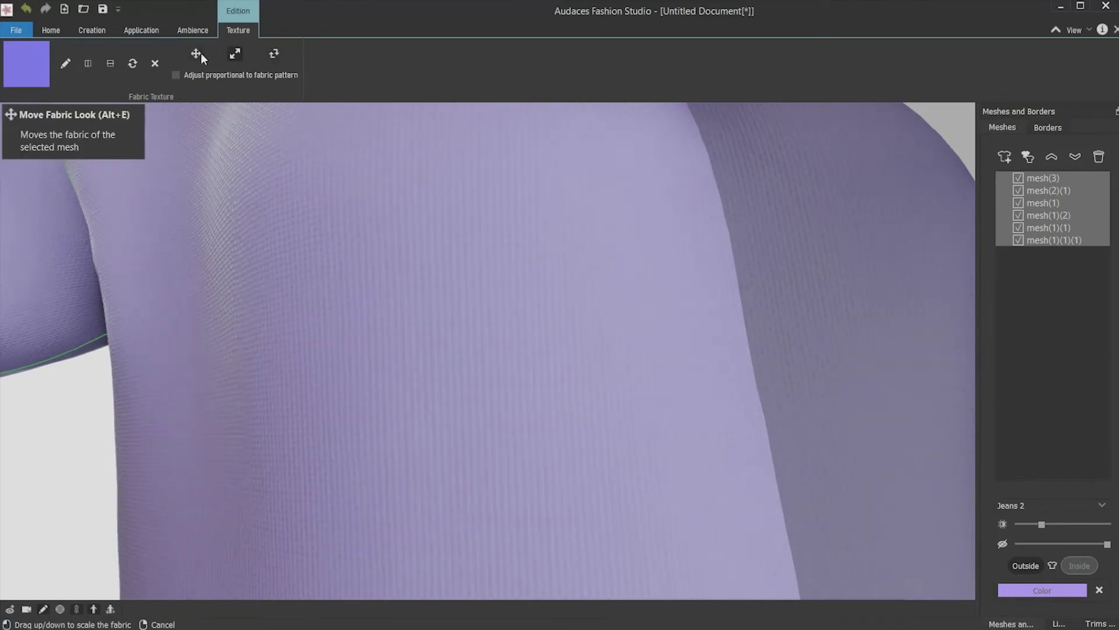
scroll(352, 330, "down", 5)
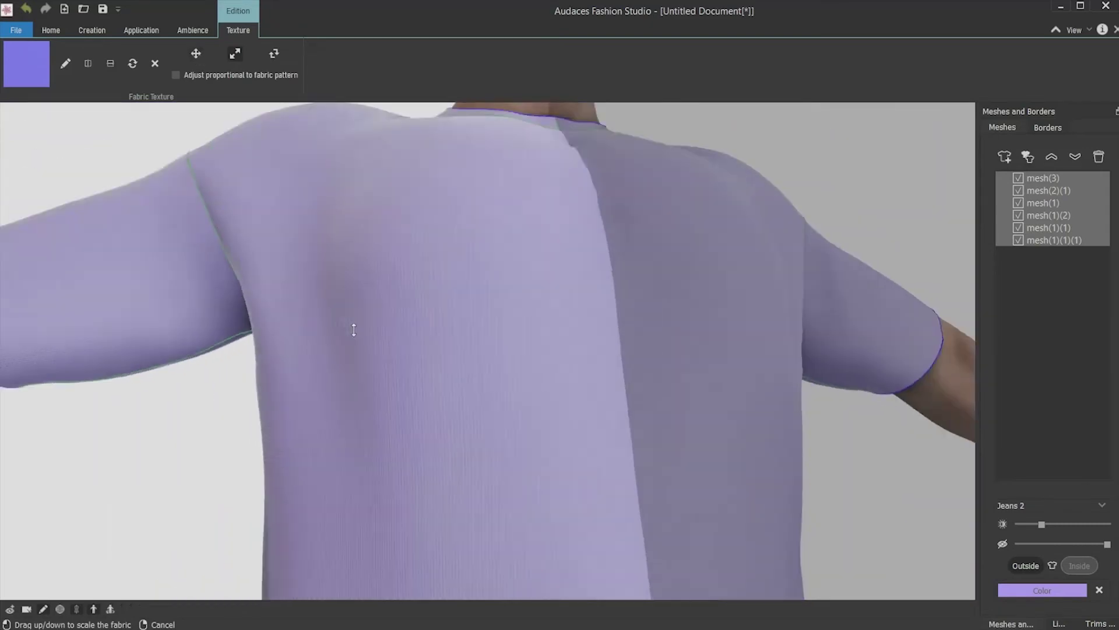
scroll(525, 233, "up", 5)
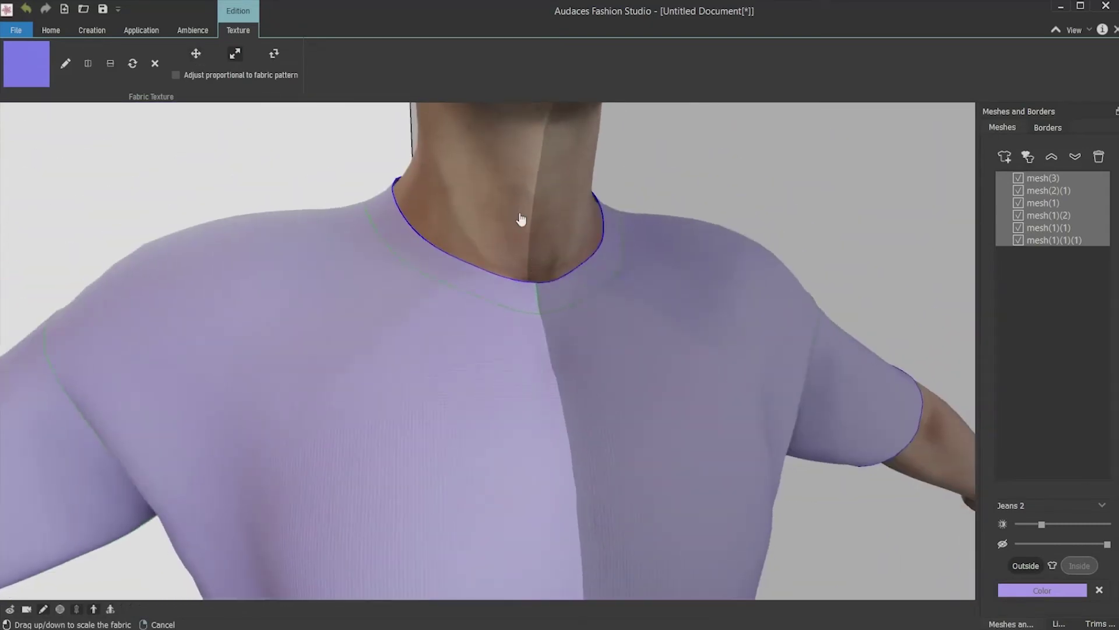
right_click(521, 219)
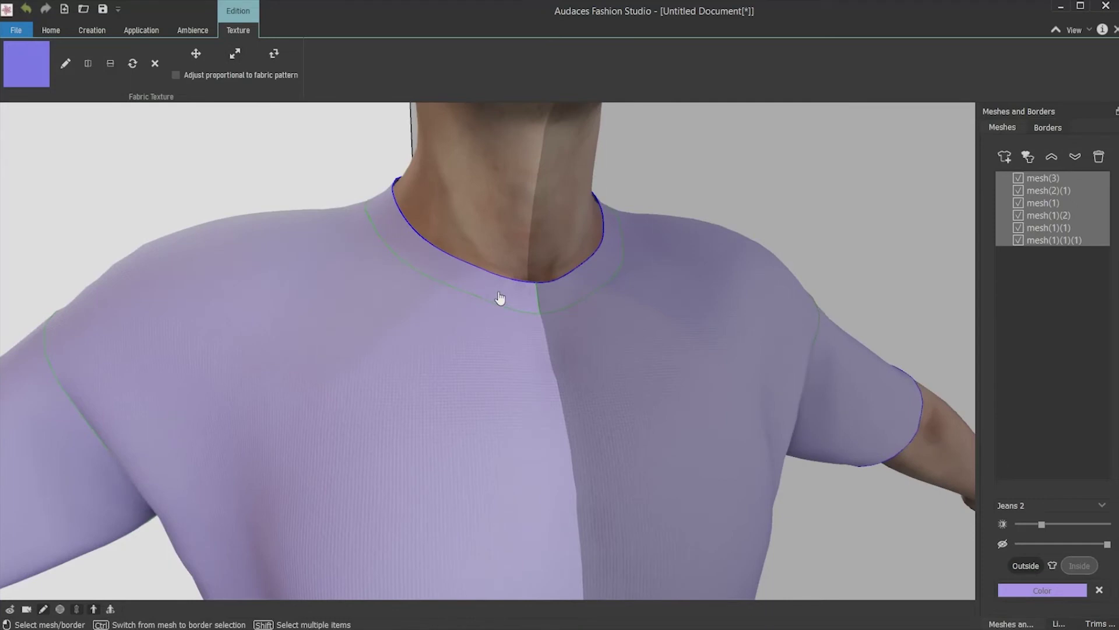
Step: Select both halves of the collar band and apply mesh shirring with the "franzido am..." pattern of fine horizontal lines
left_click(501, 298)
left_click(548, 298, "shift")
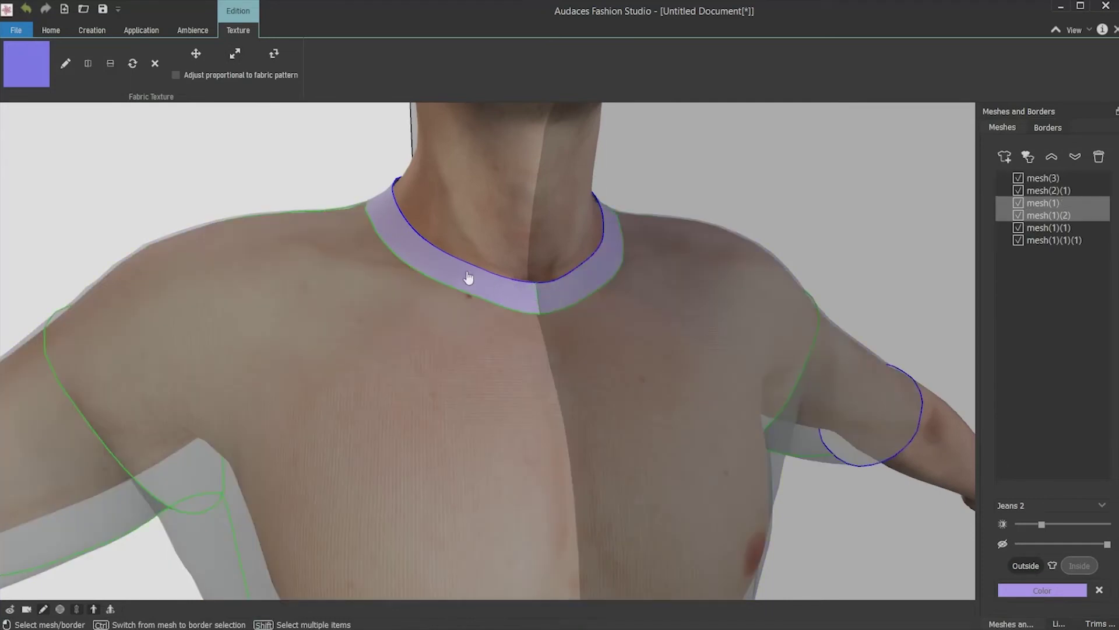
left_click(138, 30)
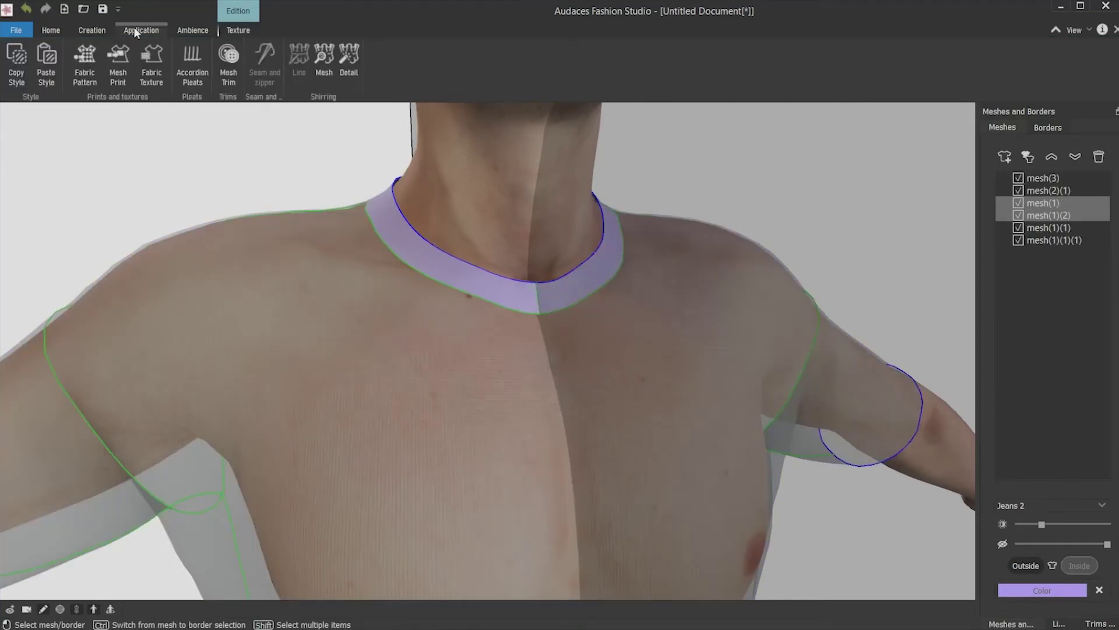
left_click(324, 68)
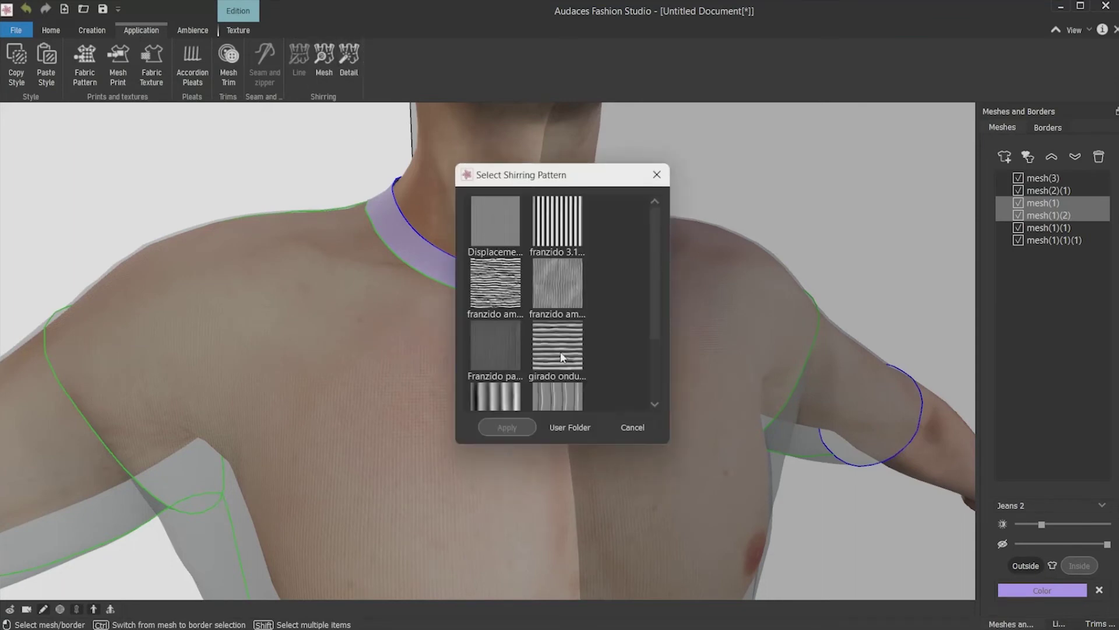
scroll(647, 266, "down", 2)
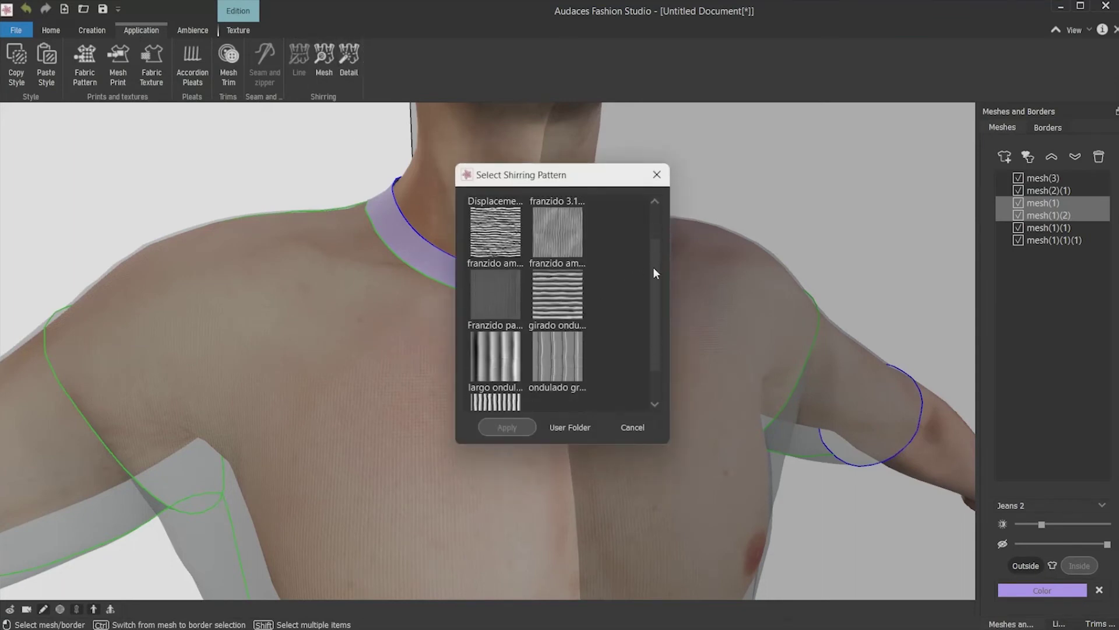
scroll(652, 331, "up", 2)
left_click(480, 283)
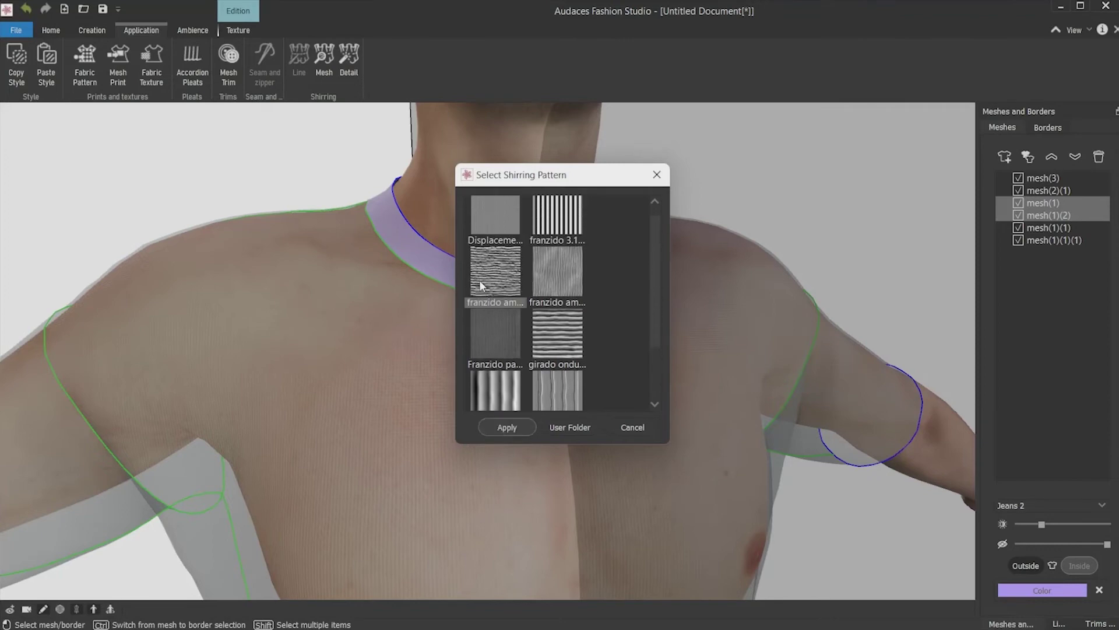
left_click(507, 427)
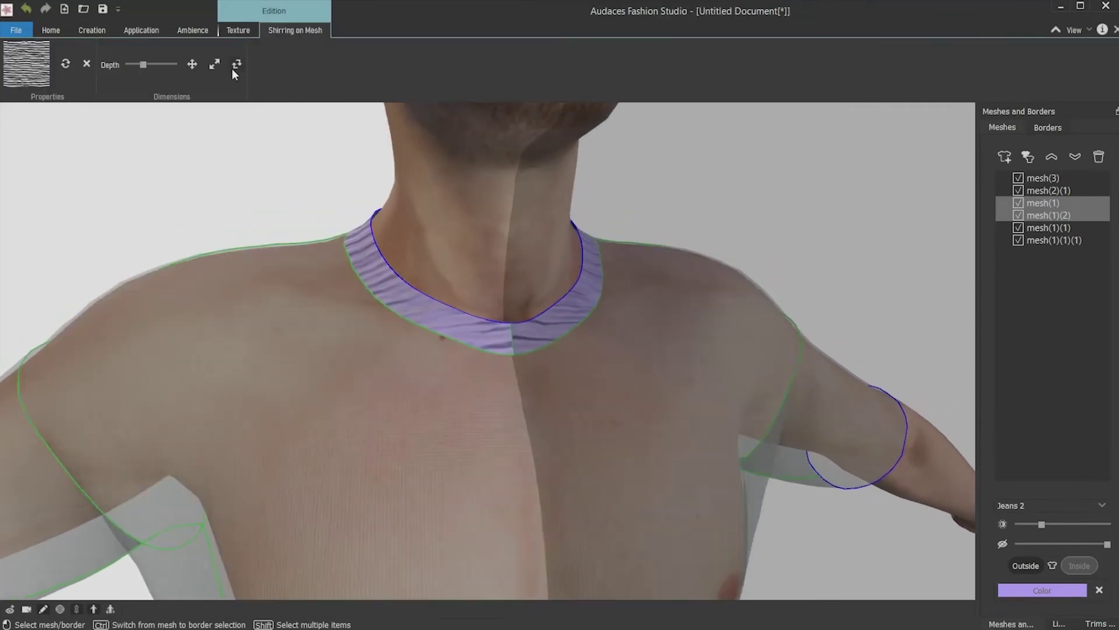
Step: Rotate the shirring pattern on the collar band and scale it down to a fine rib
left_click(239, 62)
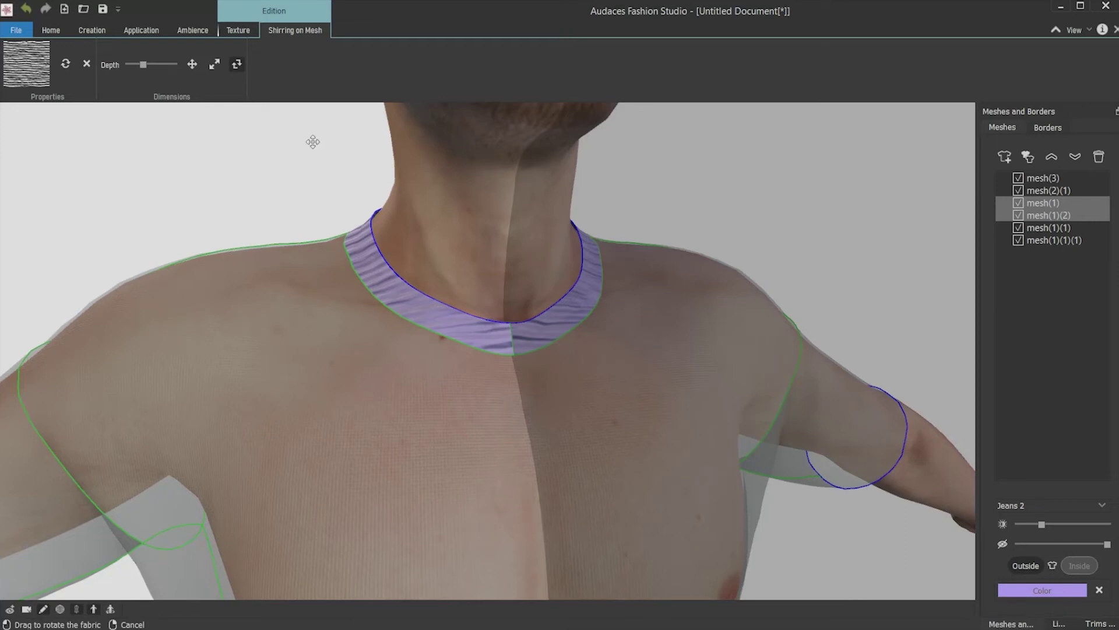
left_click_drag(439, 283, 331, 311)
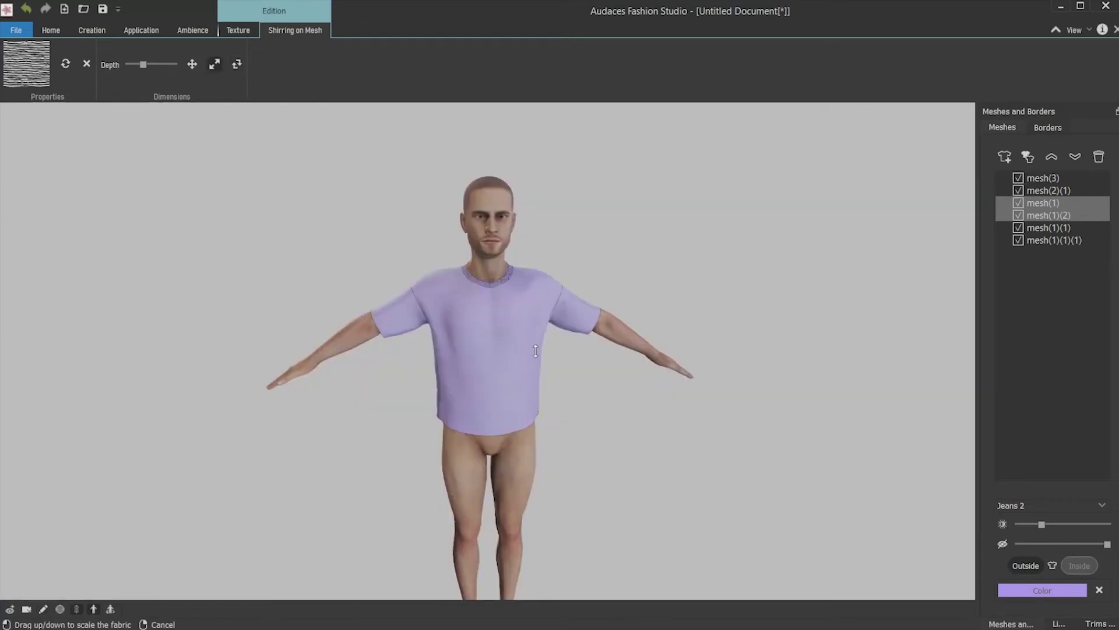
scroll(456, 185, "up", 5)
scroll(384, 520, "down", 3)
middle_click_drag(414, 468, 511, 448)
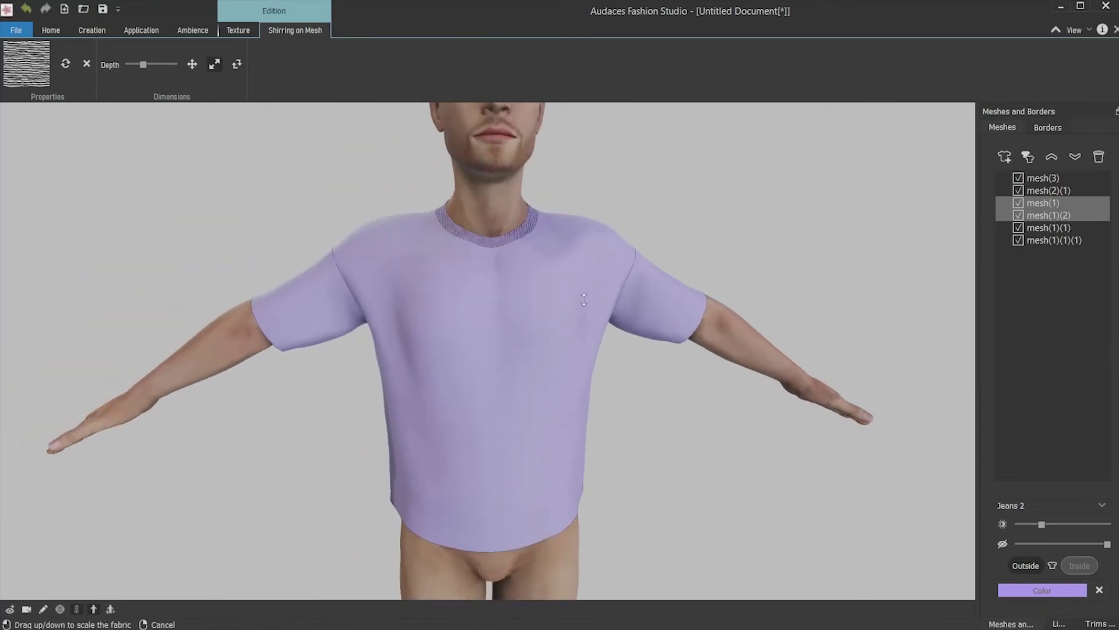
Step: Select all the borders of the T-shirt and turn off their border outline
left_click(43, 610)
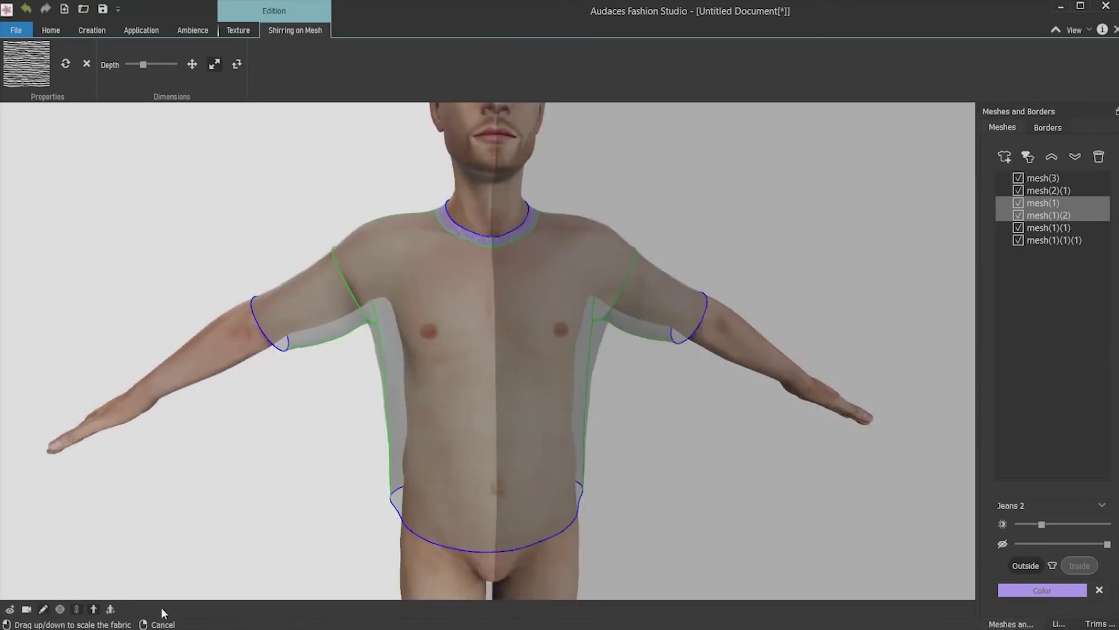
left_click(44, 610)
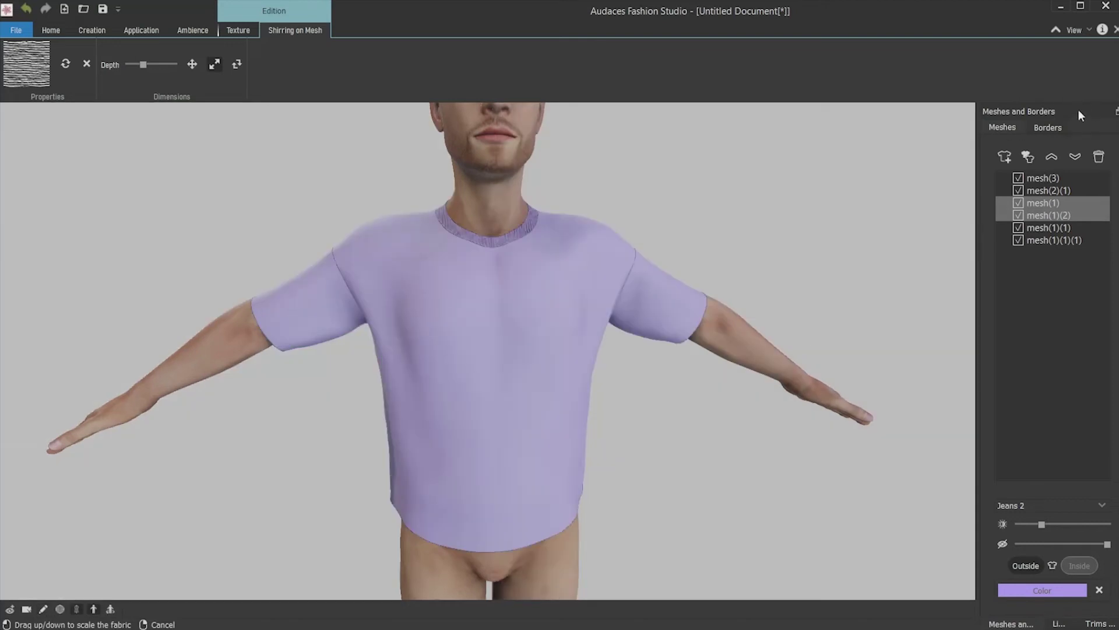
left_click(1049, 128)
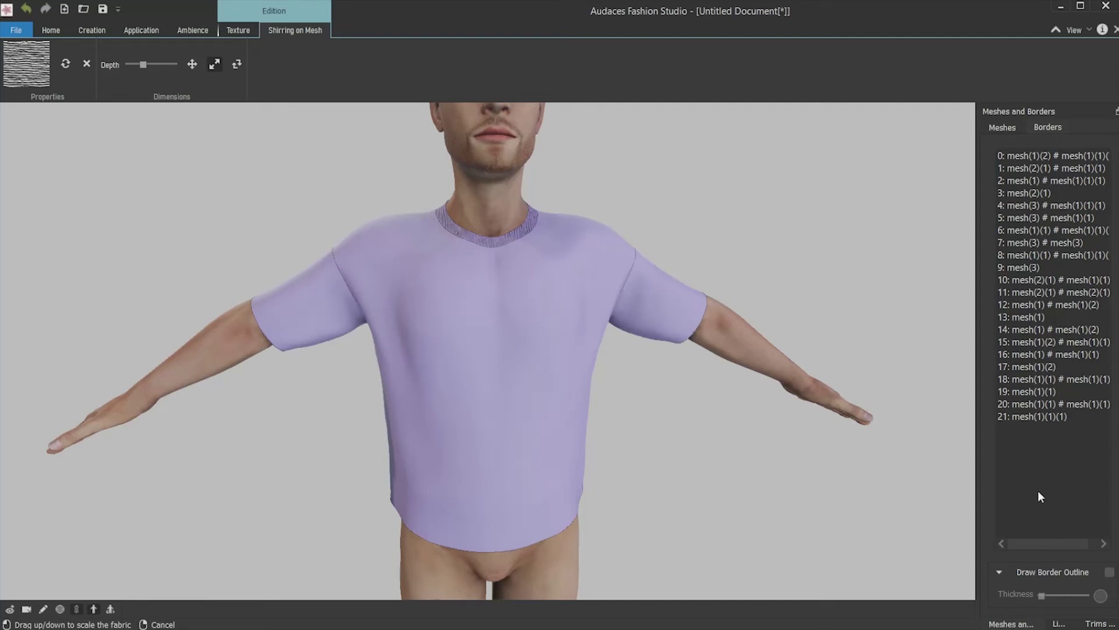
left_click_drag(1037, 490, 1032, 152)
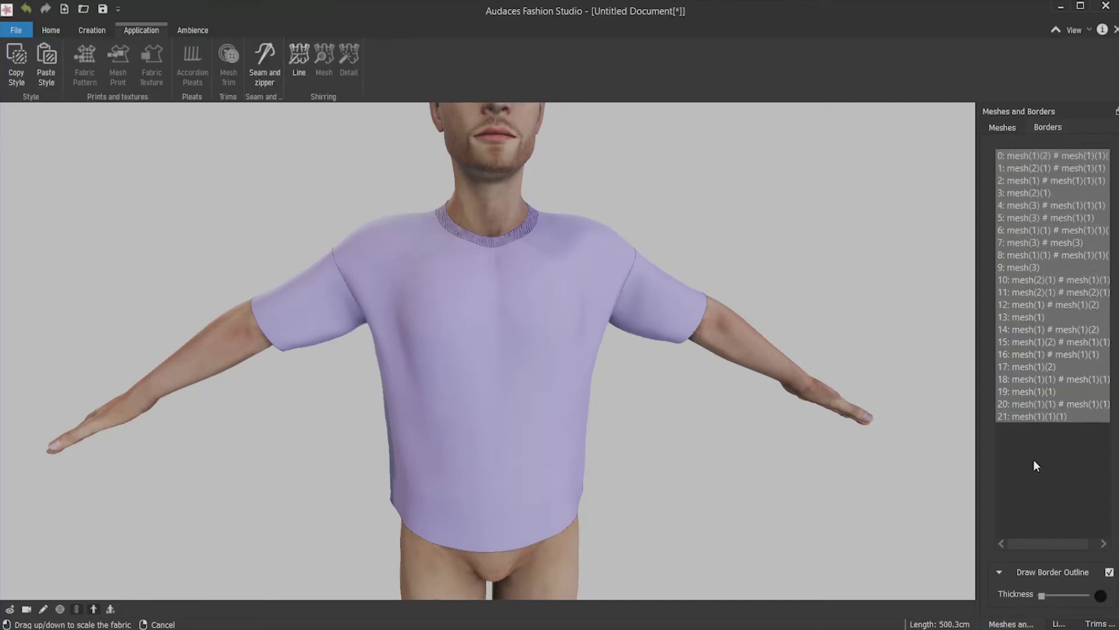
left_click(1034, 460)
left_click(1029, 156)
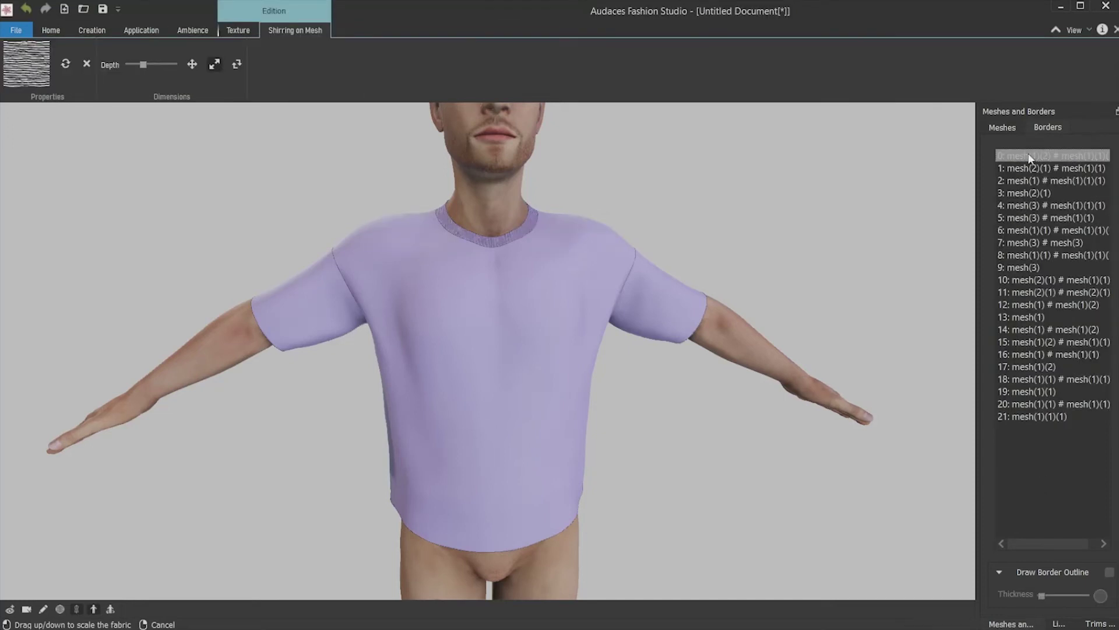
left_click(1041, 415, "shift")
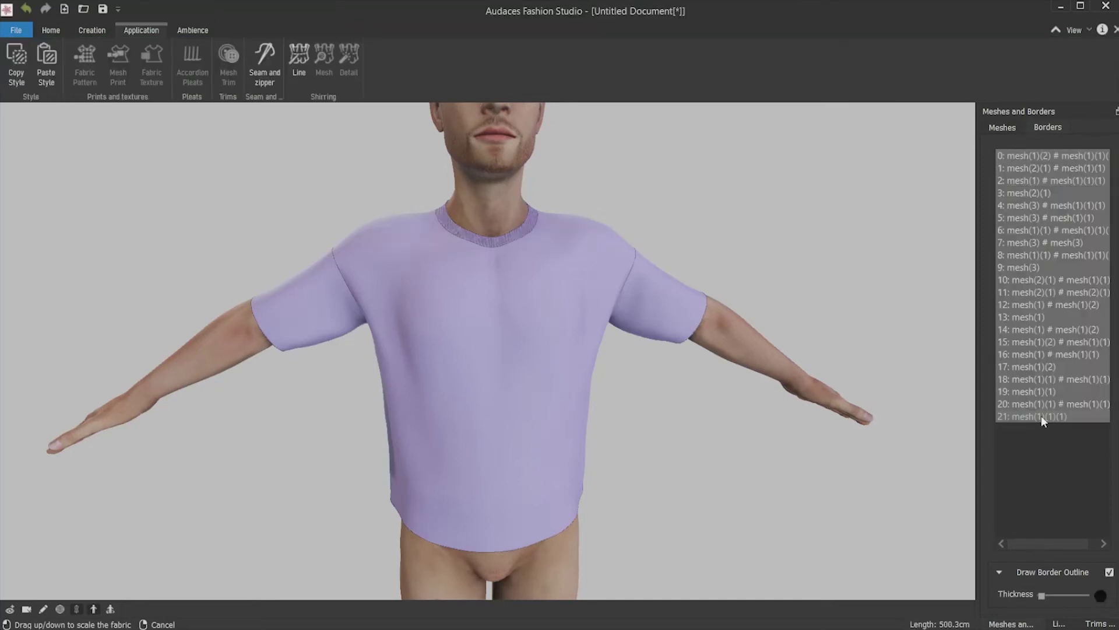
left_click(1110, 573)
scroll(656, 329, "down", 3)
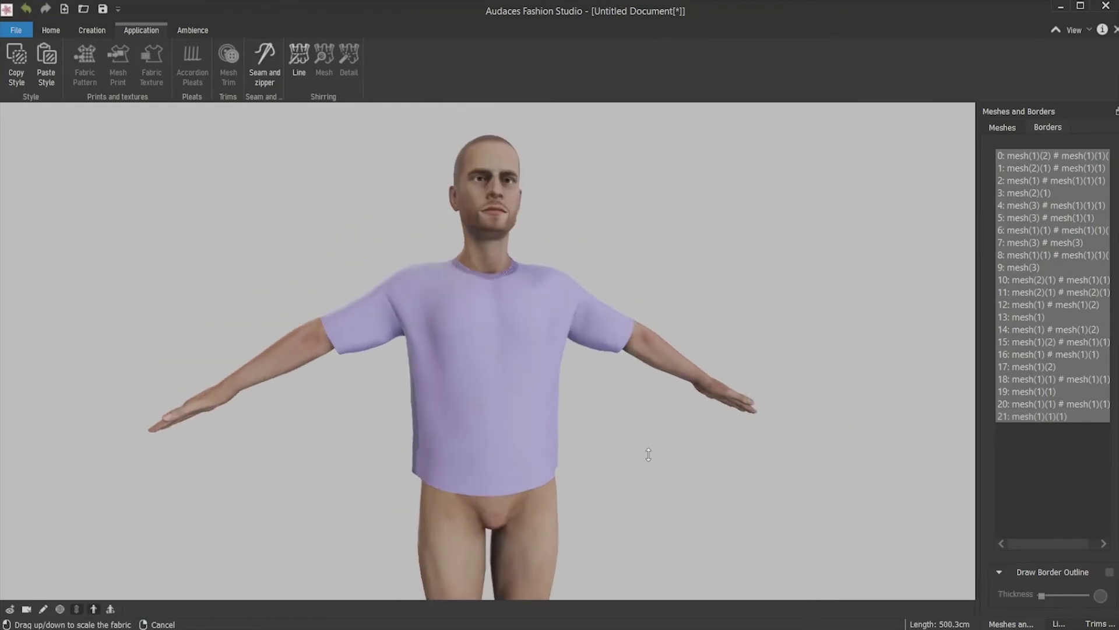
middle_click_drag(648, 455, 569, 453)
Step: Return to the mesh list and turn the display of border lines and symmetry plane back on
left_click(989, 127)
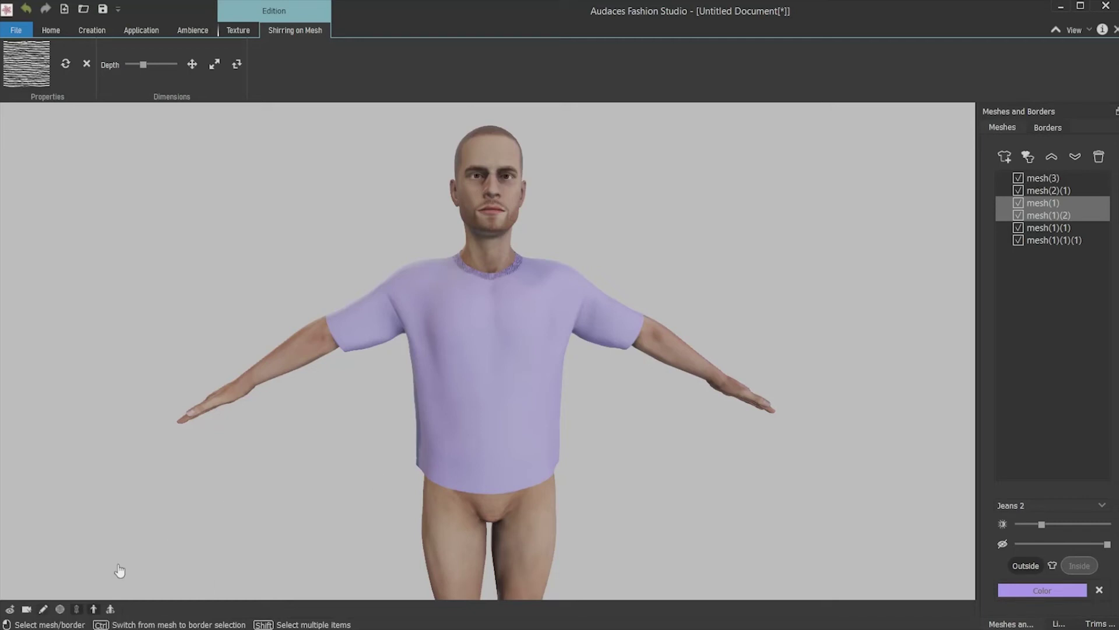
left_click(44, 609)
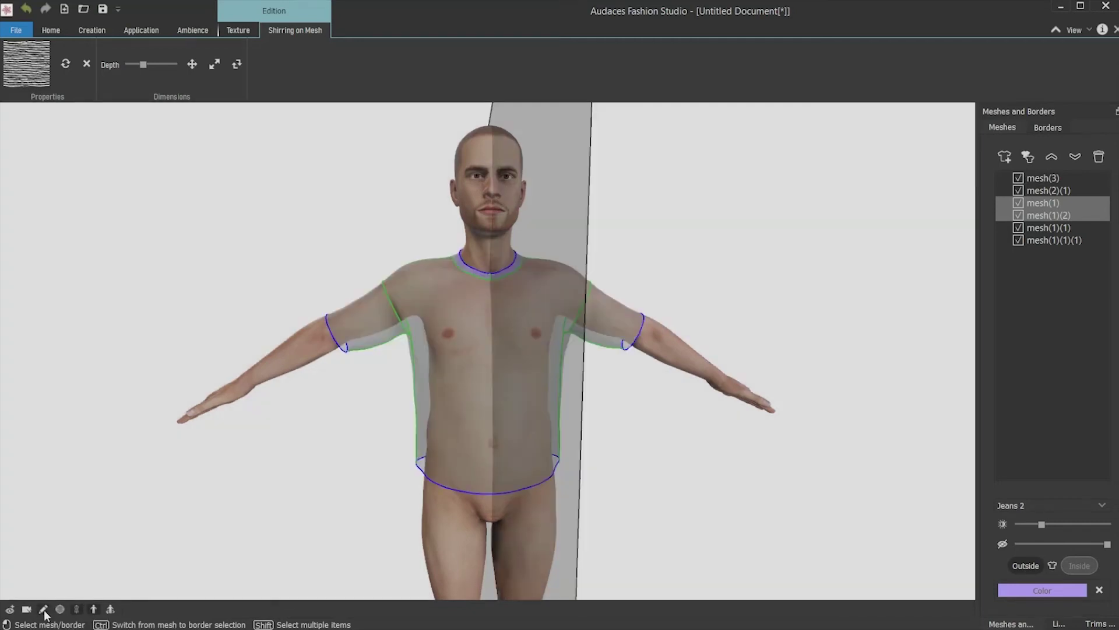
left_click(44, 611)
left_click(44, 611)
scroll(462, 407, "up", 2)
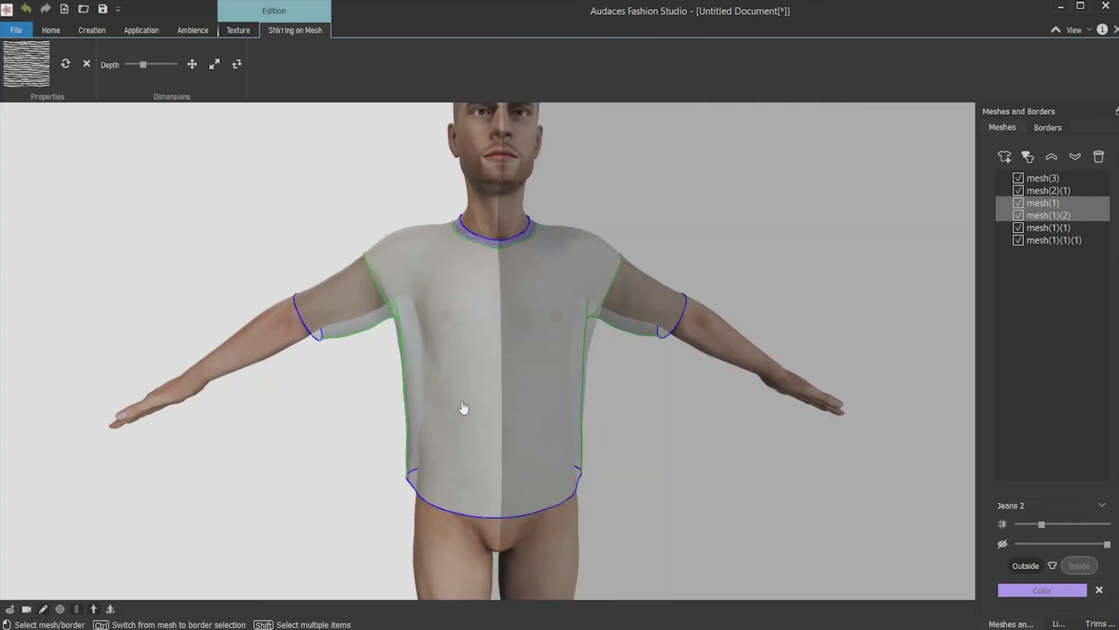
Step: Select the bottom hem borders on the front and back together with the opening borders of both sleeves
left_click(451, 517)
right_click_drag(451, 517, 535, 536)
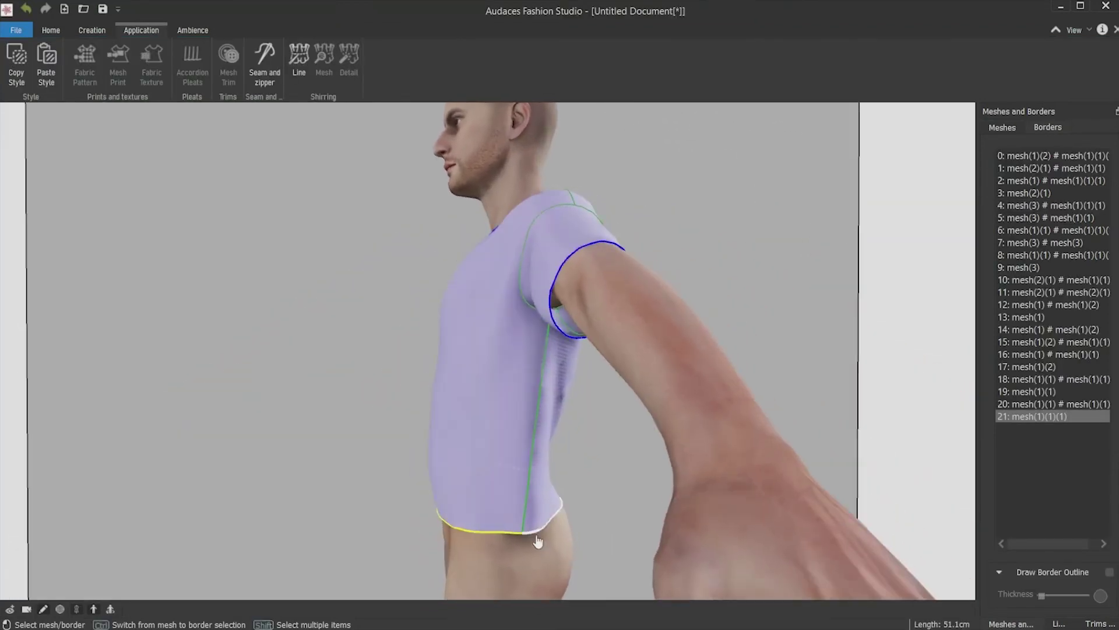
left_click(534, 532, "shift")
left_click(564, 333, "shift")
right_click_drag(492, 453, 443, 352)
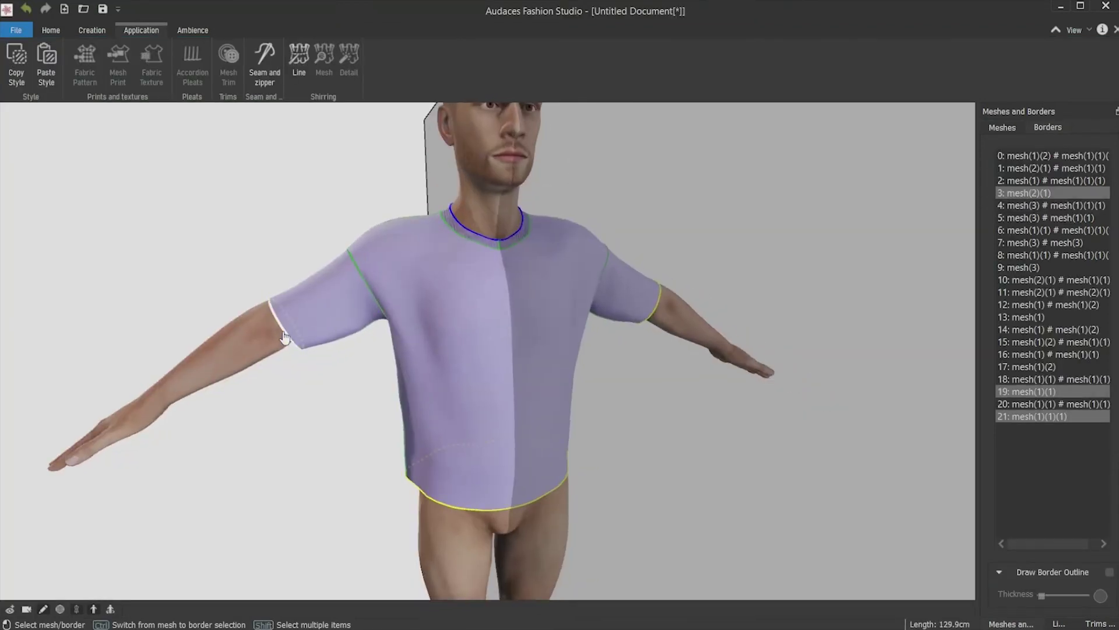
left_click(291, 327, "shift")
right_click_drag(509, 530, 522, 532)
scroll(524, 531, "up", 6)
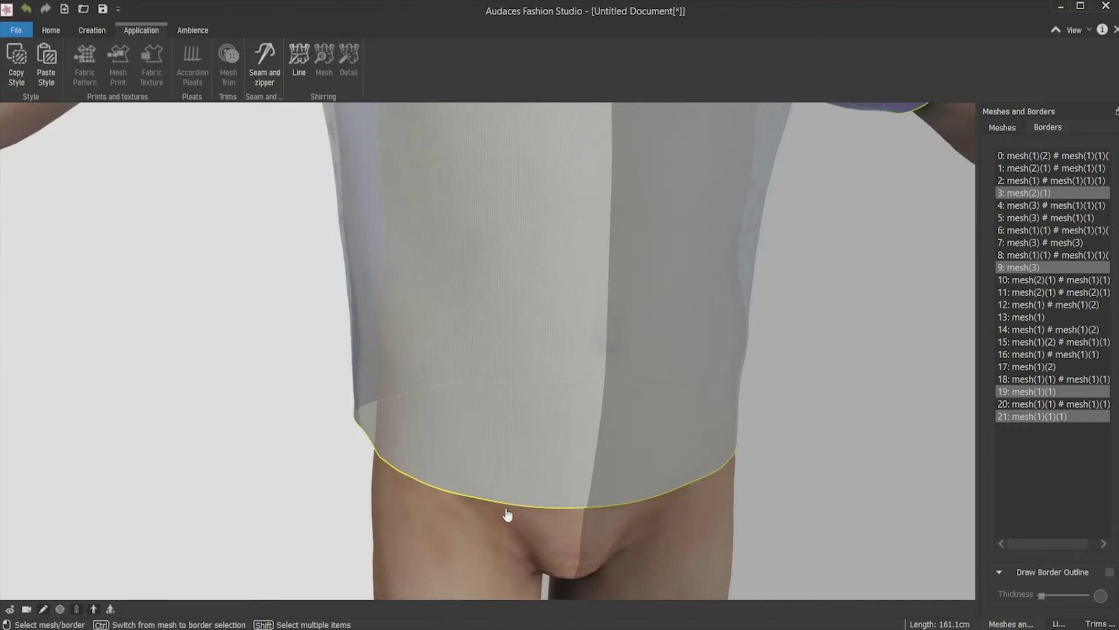
scroll(526, 493, "down", 5)
Step: Apply the CT001 stitch pattern as a seam to the selected hem and sleeve borders
left_click(263, 58)
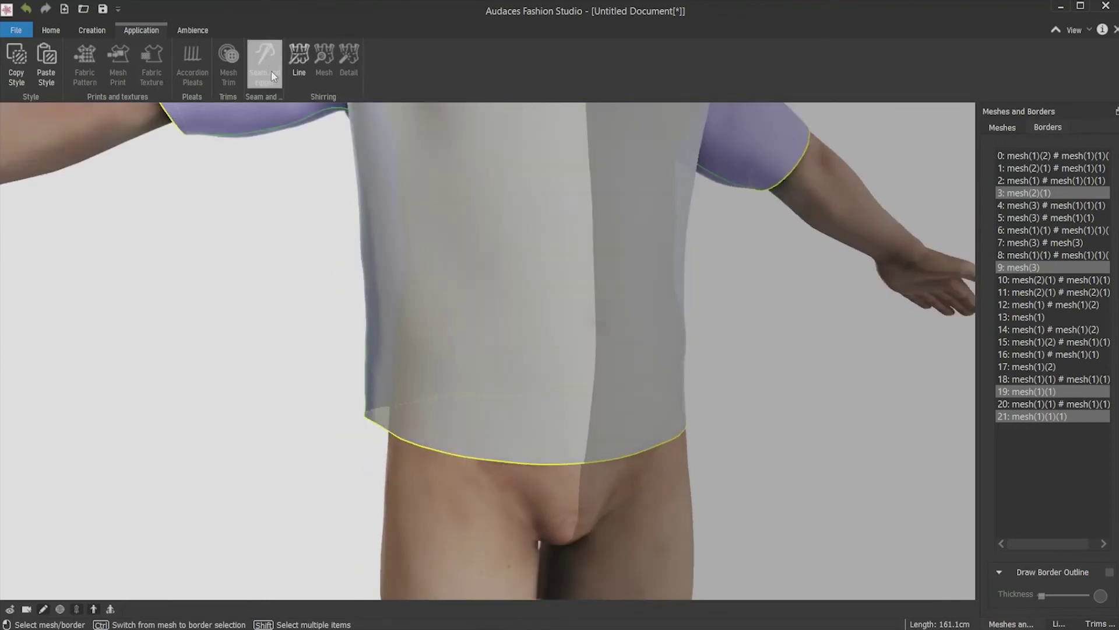
left_click(264, 82)
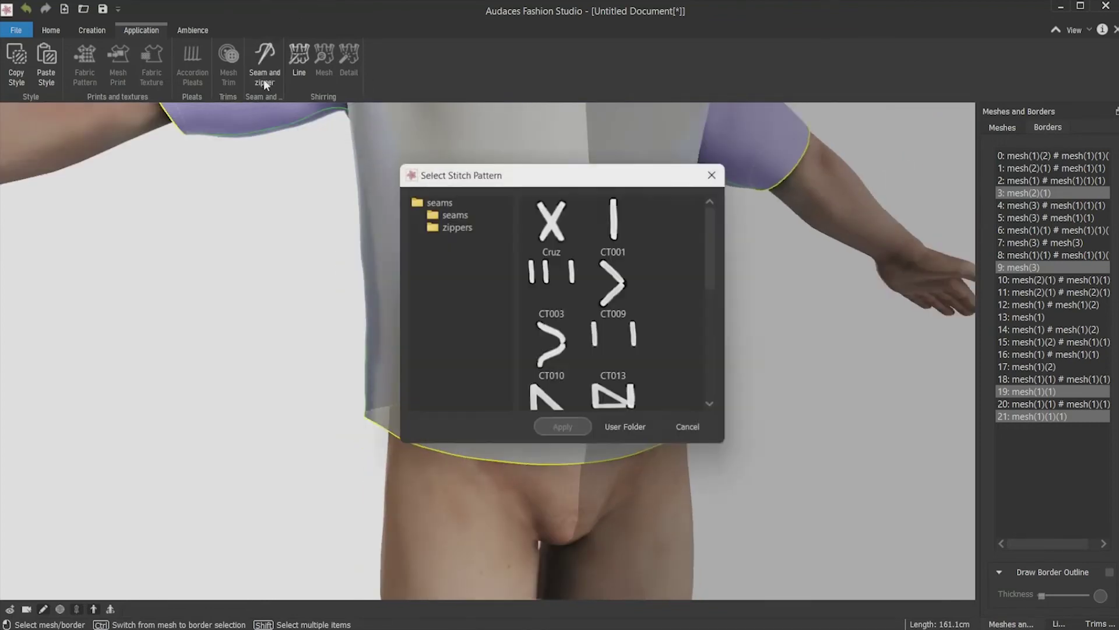
left_click(620, 257)
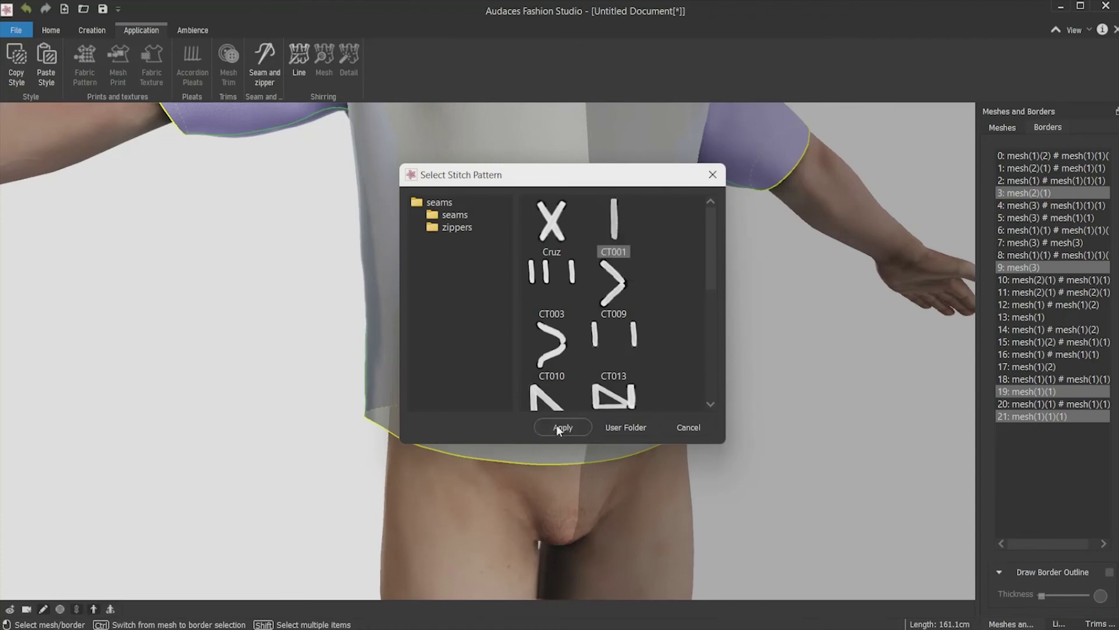
left_click(556, 427)
Step: Show the seam preview, offset the stitching farther from the border and make the seam double
scroll(560, 430, "up", 10)
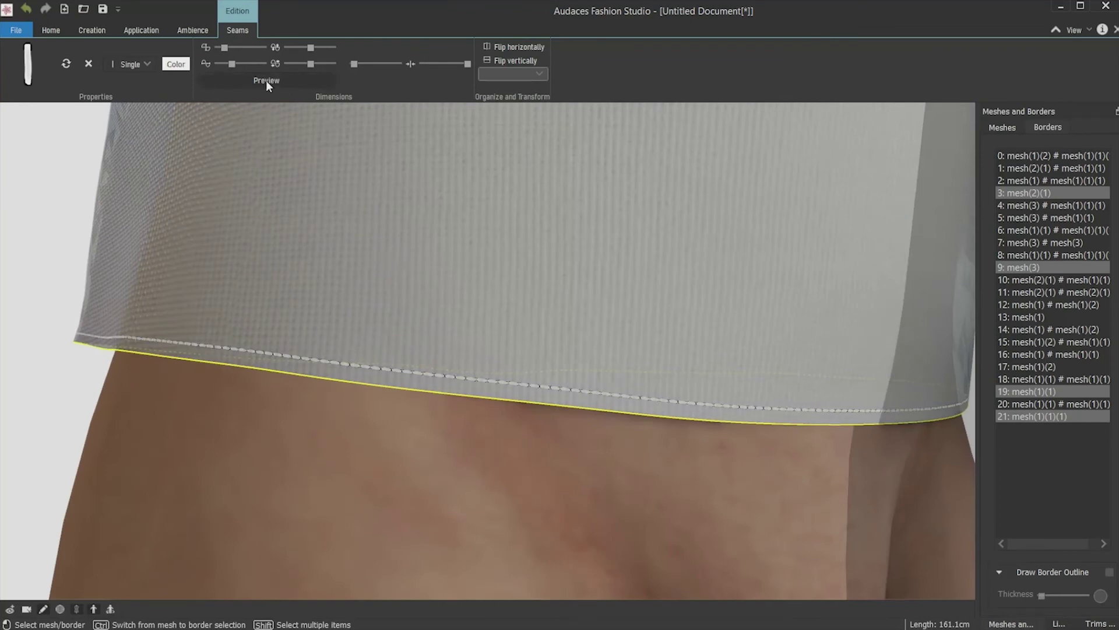
left_click(267, 86)
left_click_drag(101, 128, 101, 102)
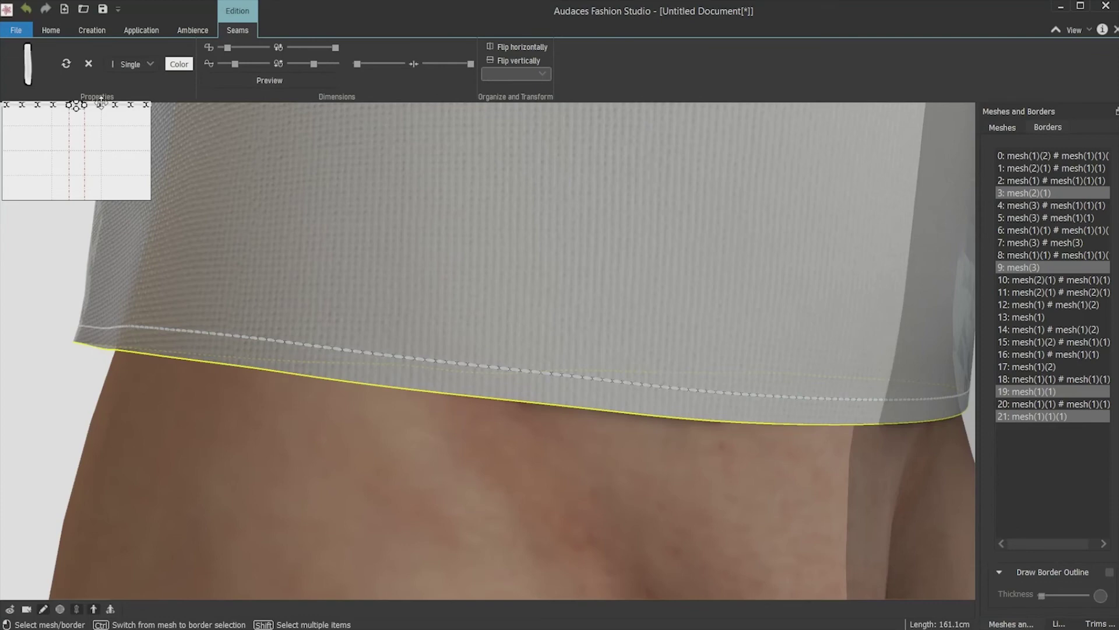
left_click(151, 64)
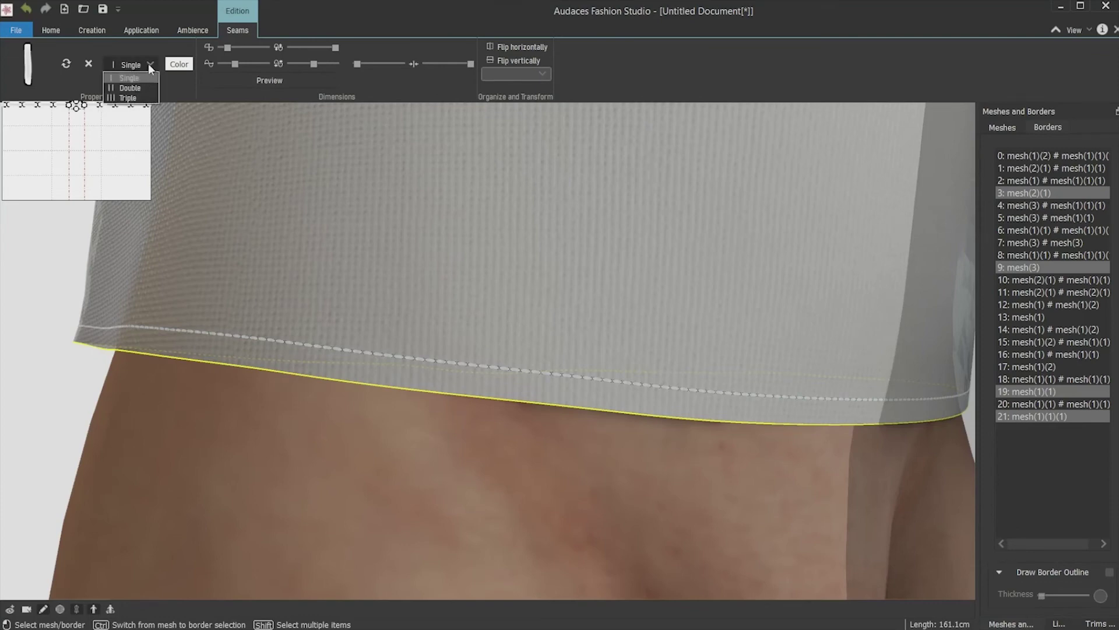
left_click(127, 85)
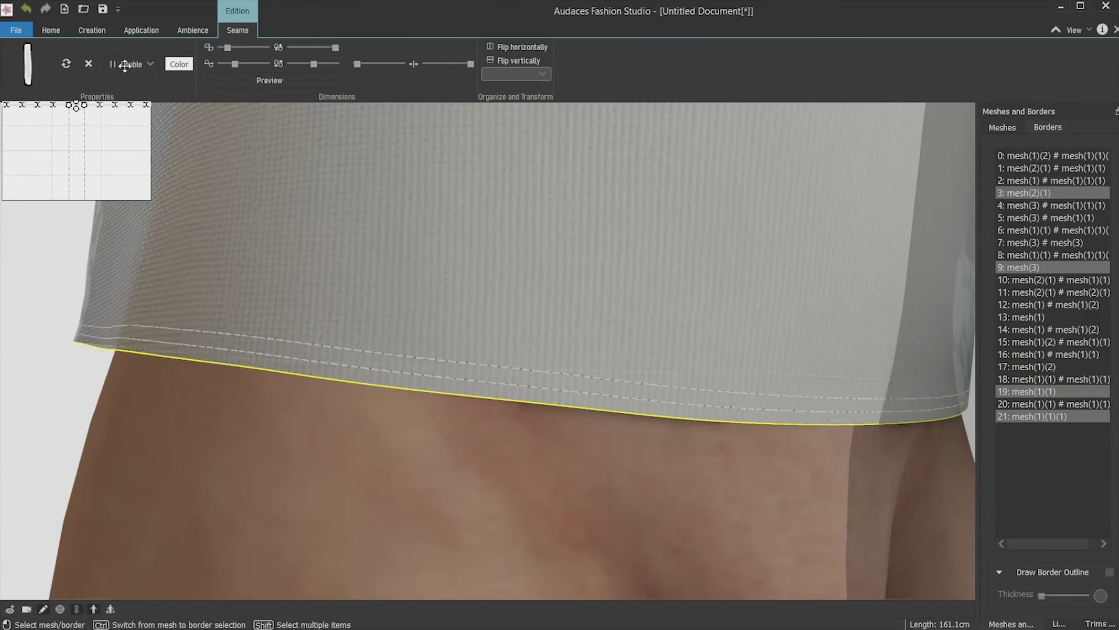
Step: Enlarge the stitches of the double seam and adjust their spacing to form two clearly dashed lines
mouse_move(234, 65)
left_mouse_down()
mouse_move(260, 66)
mouse_move(233, 47)
mouse_move(247, 47)
left_mouse_up()
left_click_drag(334, 50, 291, 47)
left_click_drag(176, 21, 328, 64)
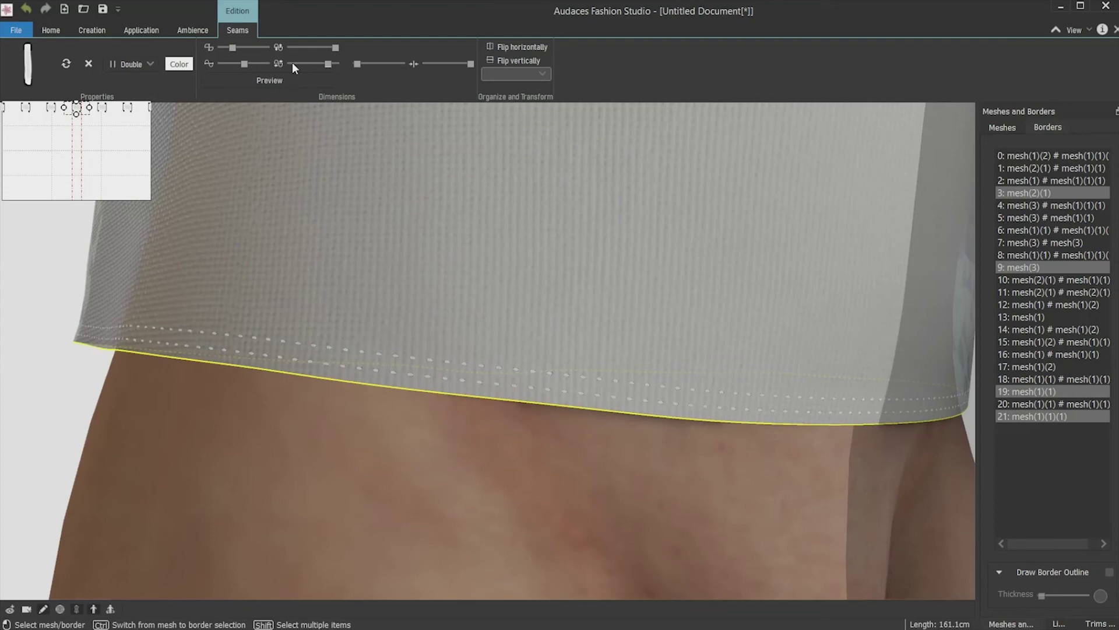
left_click_drag(321, 65, 318, 66)
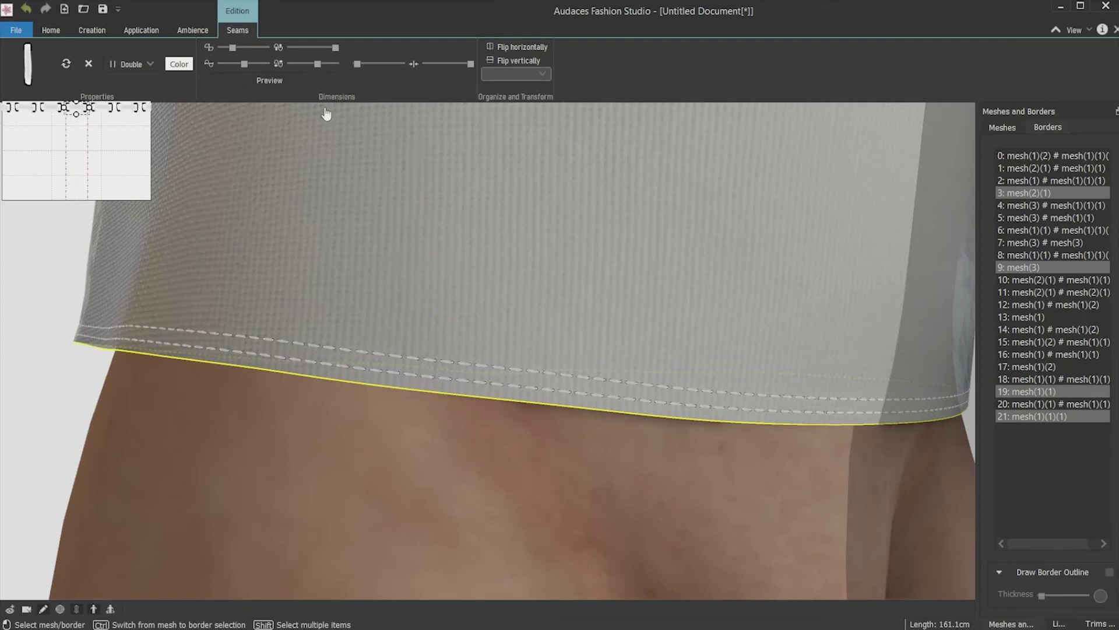
Step: Set the seam color to #B6A0FF
left_click(179, 66)
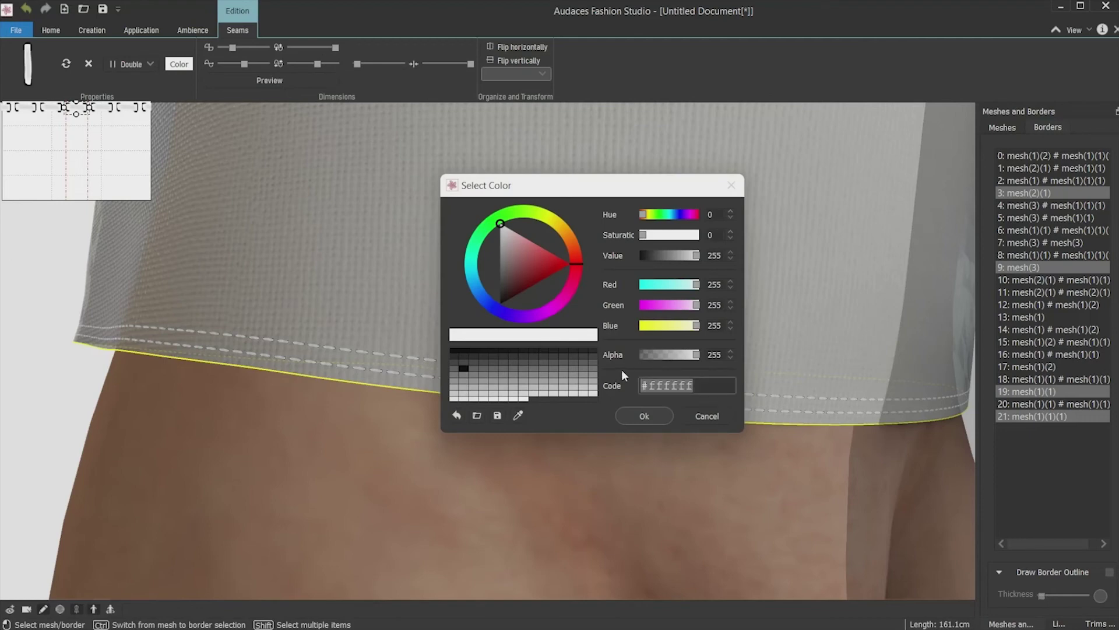
key("BackSpace")
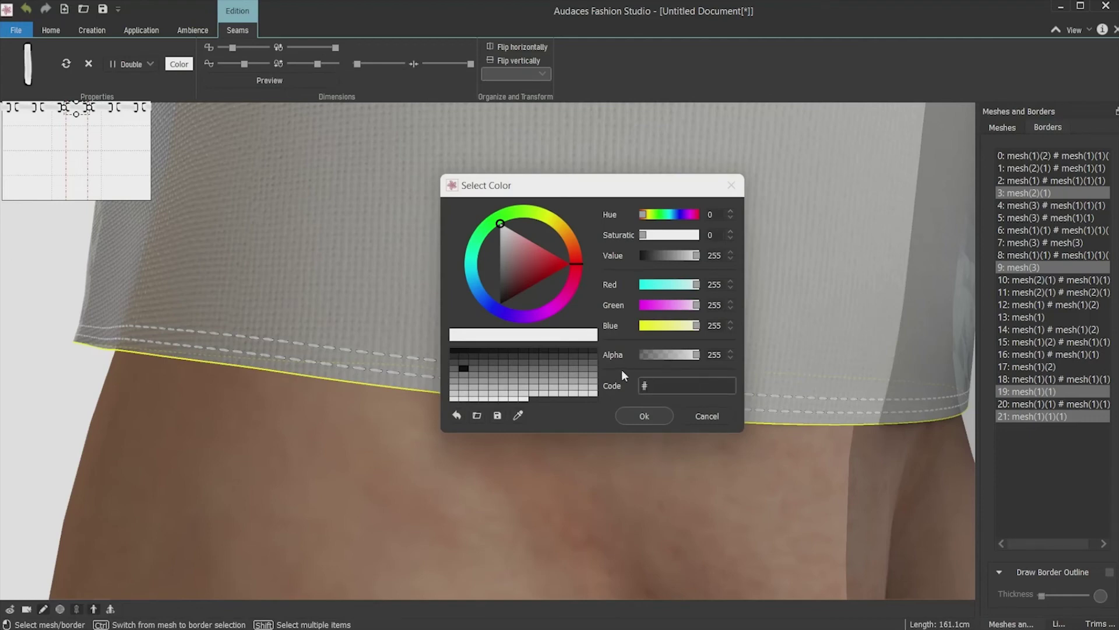
type("B6A0FF")
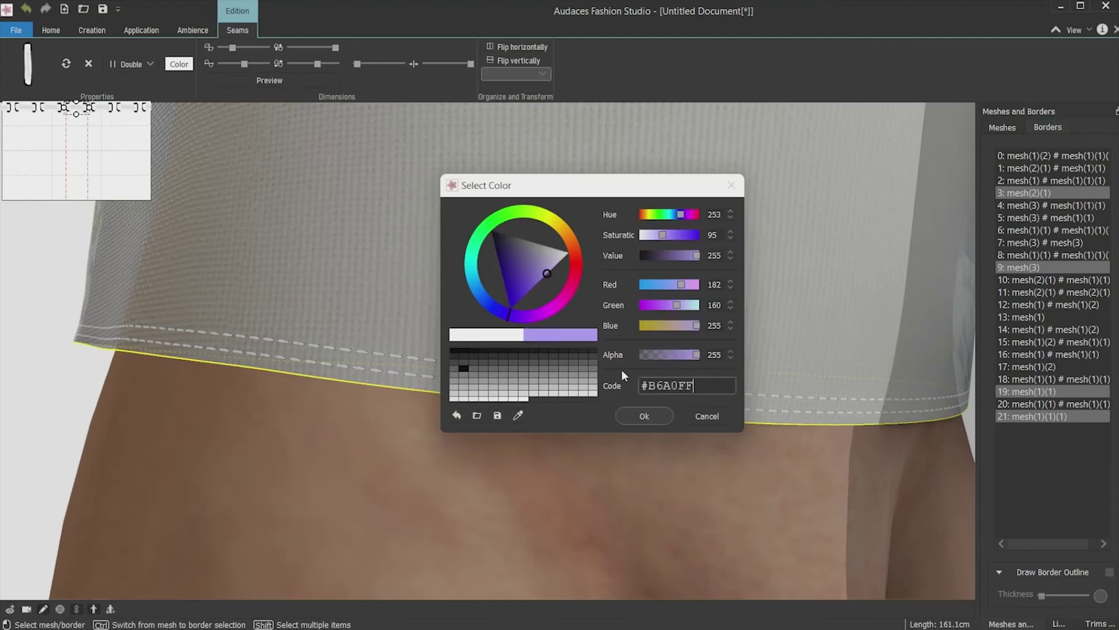
left_click(652, 415)
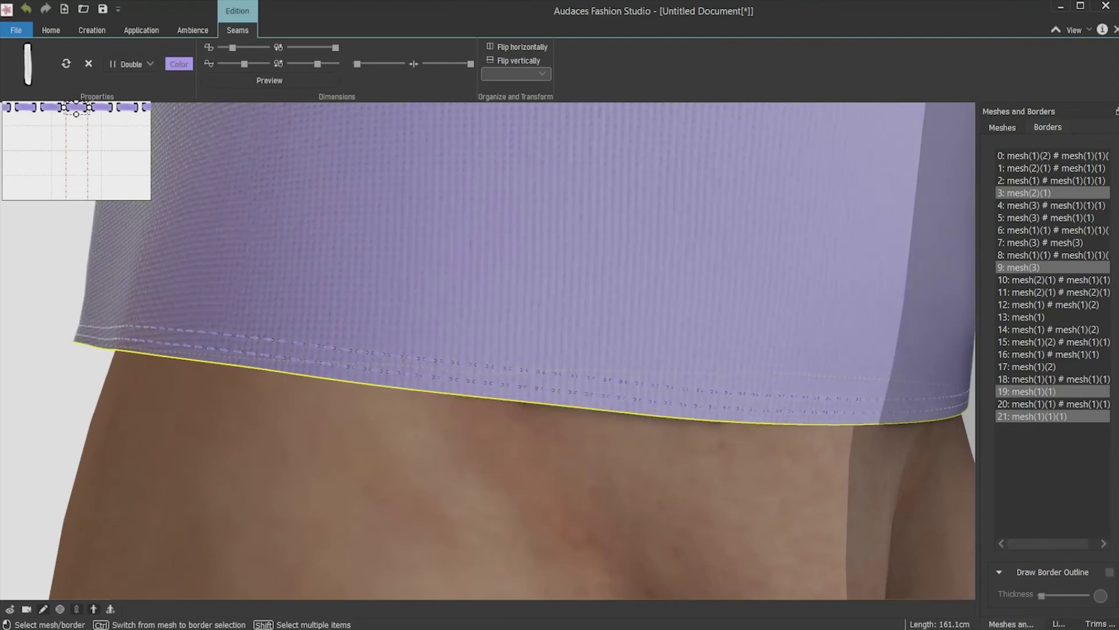
Step: Hide the border lines and symmetry plane and examine the stitching on the sleeve and the front of the T-shirt
left_click(46, 609)
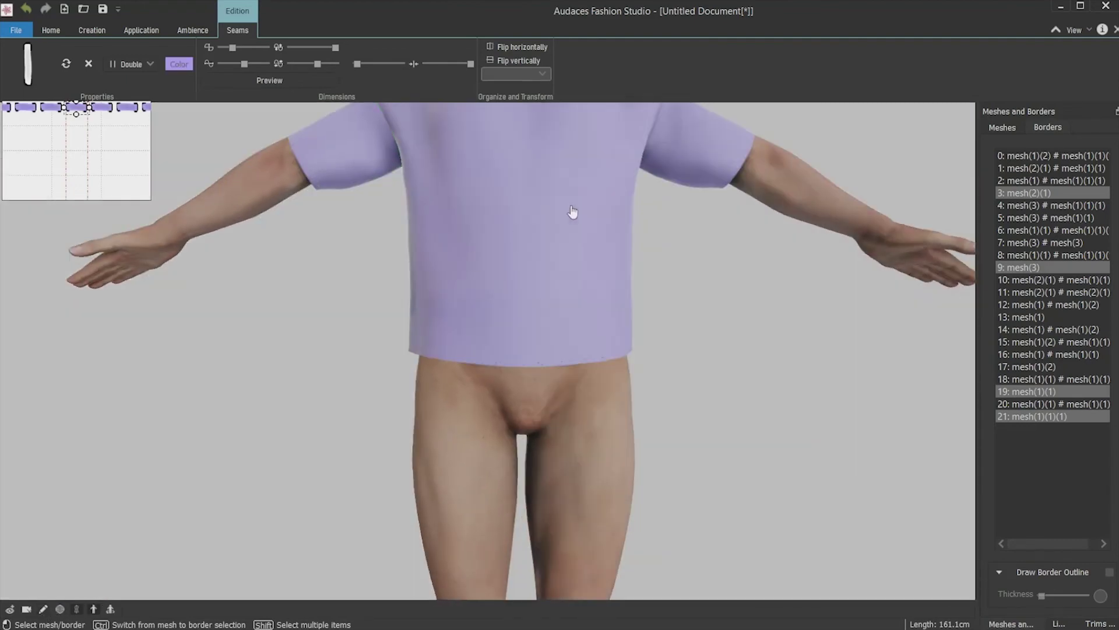
middle_click_drag(572, 212, 462, 462)
scroll(669, 303, "up", 8)
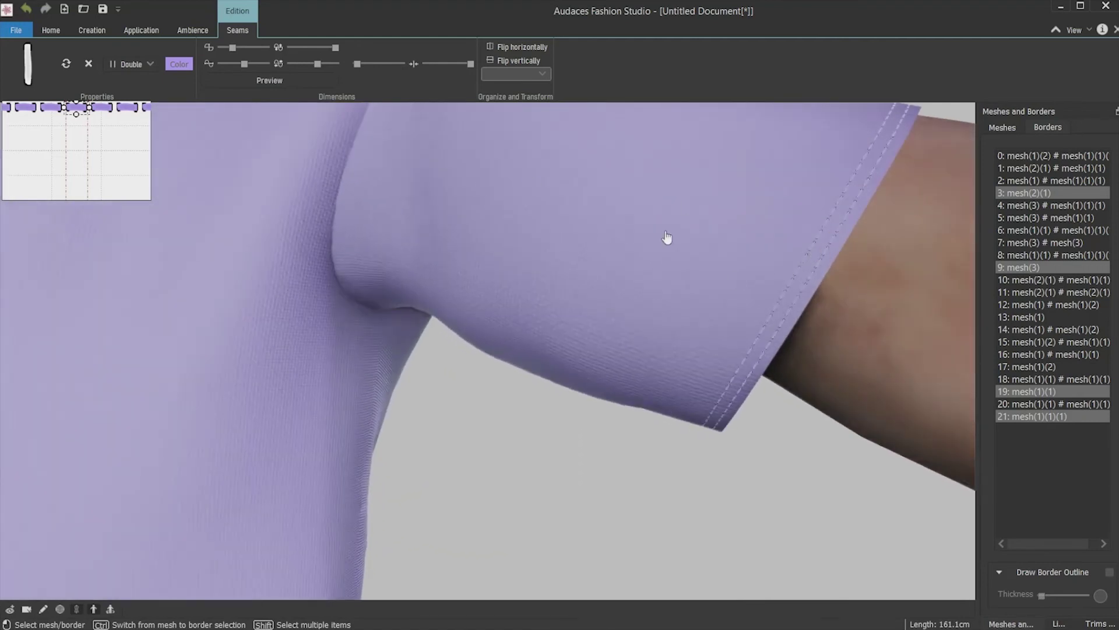
scroll(429, 338, "down", 6)
right_click_drag(424, 353, 167, 295)
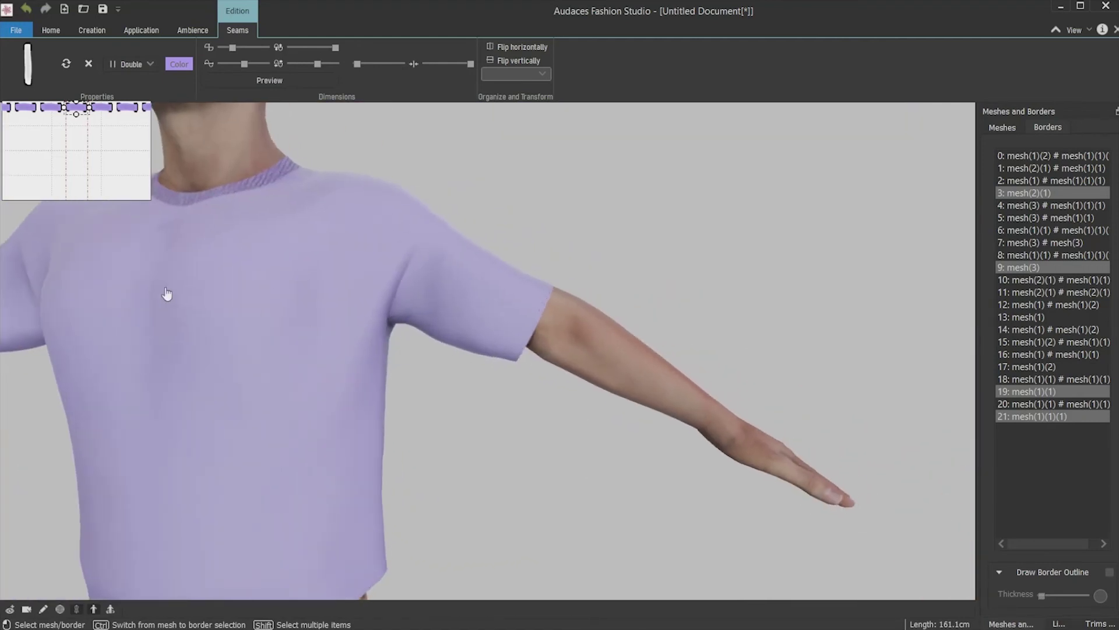
middle_click_drag(167, 295, 679, 368)
right_click_drag(680, 369, 601, 382)
Step: Select the front body mesh, show the border lines again and load the FS2 image as a mesh print
left_click(453, 297)
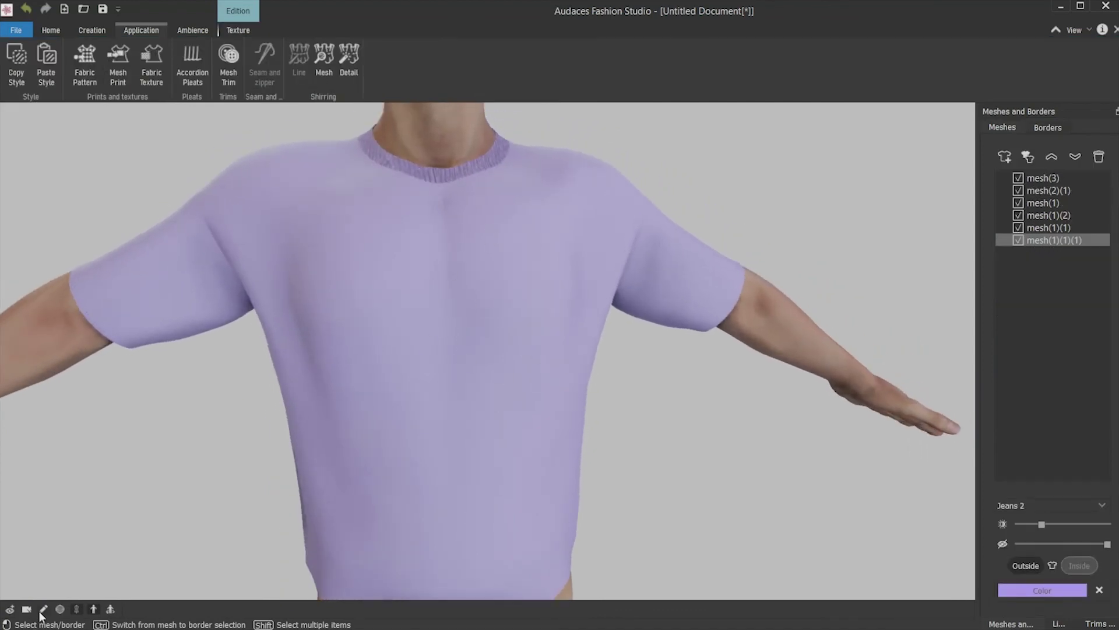
left_click(42, 611)
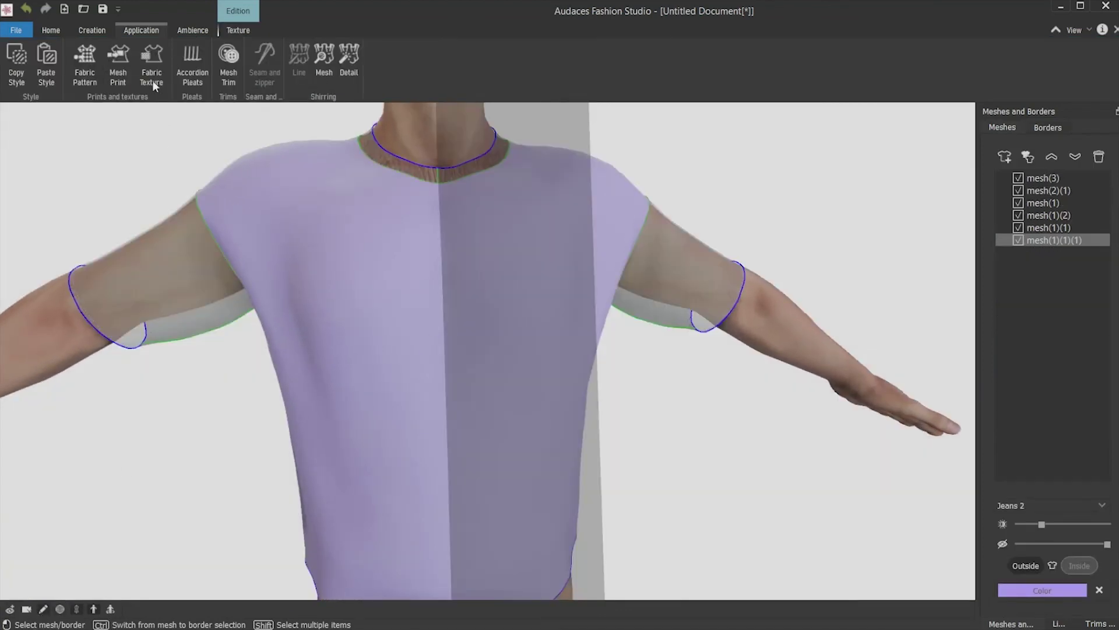
left_click(122, 67)
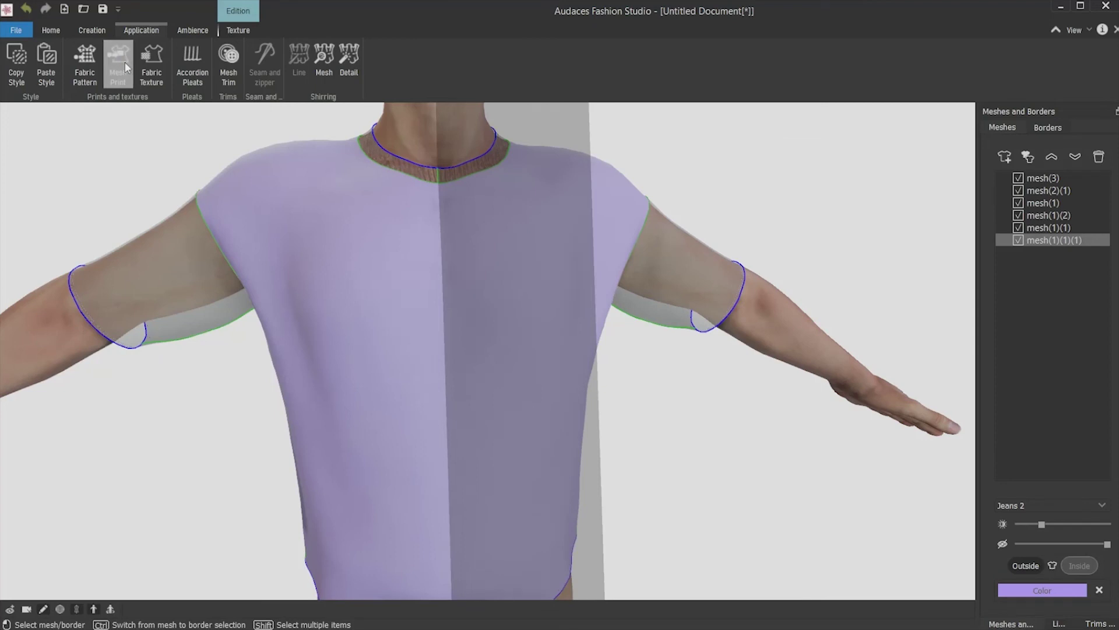
left_click(125, 62)
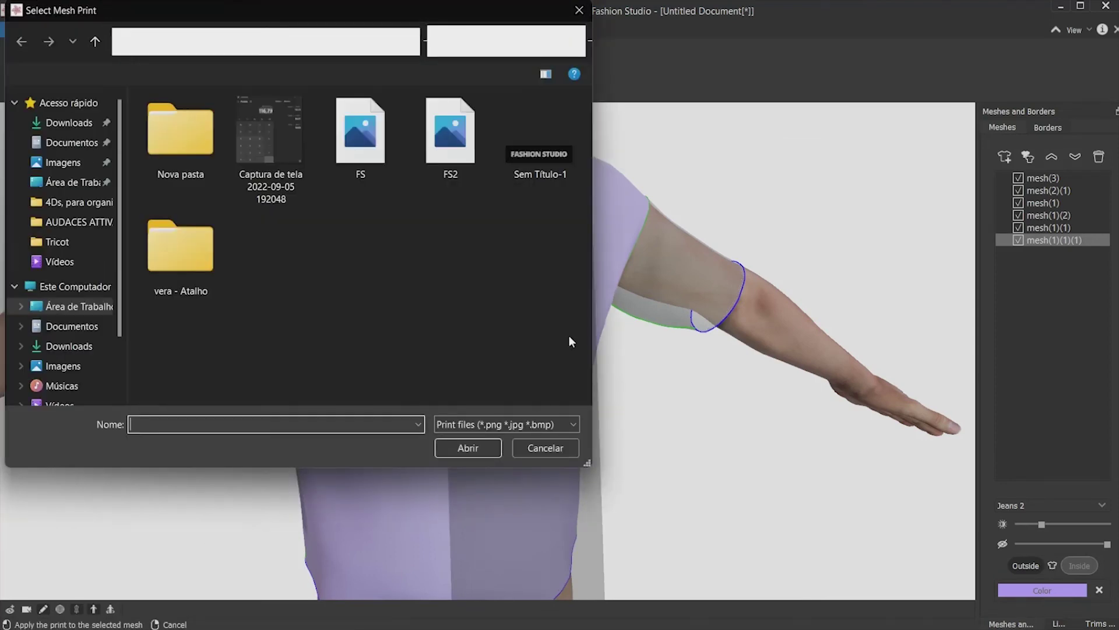
left_click(446, 146)
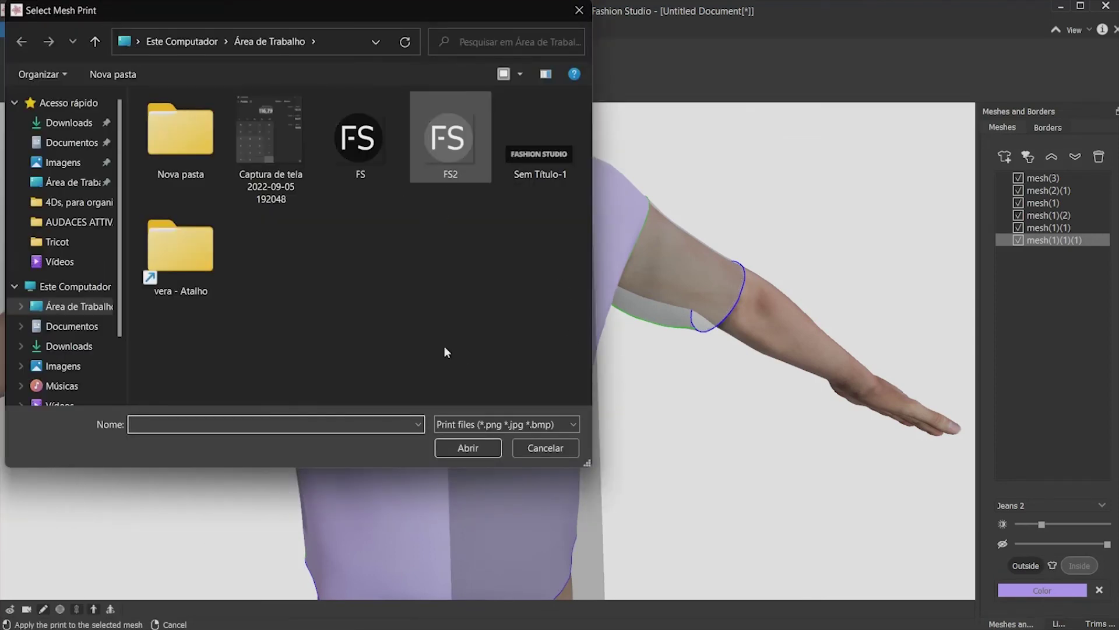
left_click(470, 449)
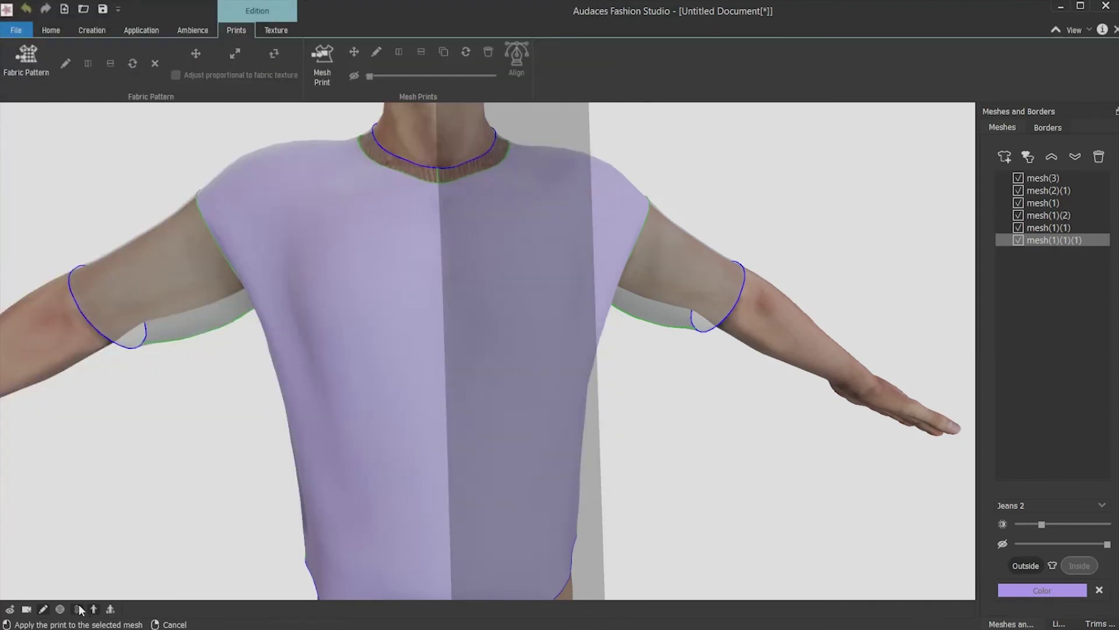
Step: Hide the symmetry plane and place a single FS2 print on the wearer's left side of the chest
middle_click_drag(563, 409, 528, 417)
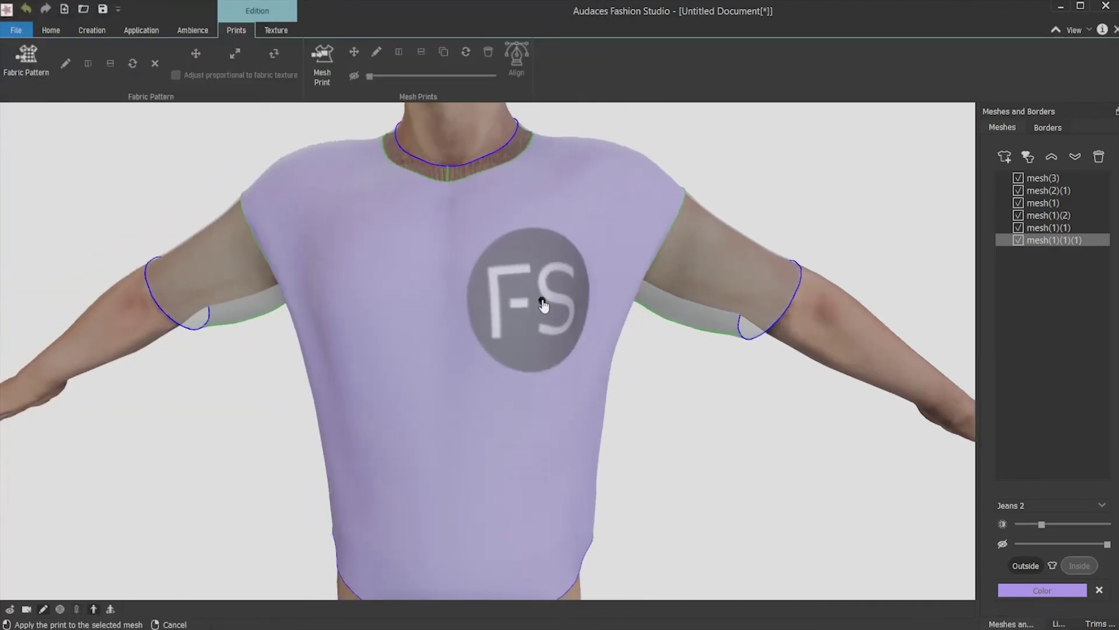
left_click_drag(535, 309, 537, 309)
left_click(533, 320)
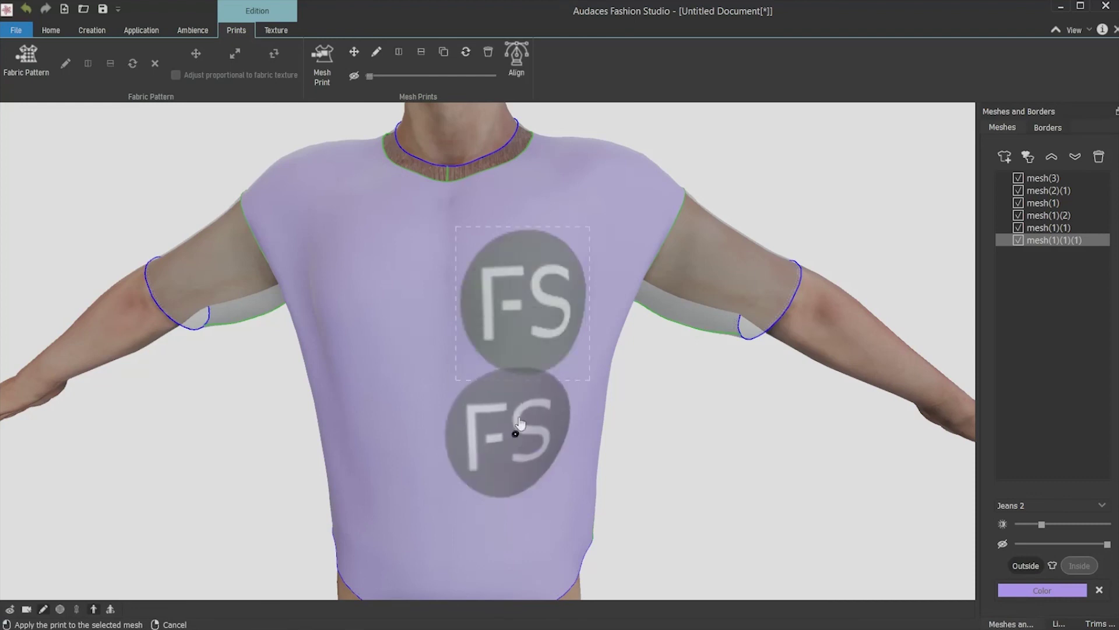
right_click(521, 409)
Step: Scale the FS print down to a small badge and position it on the wearer's left chest
left_click(535, 290)
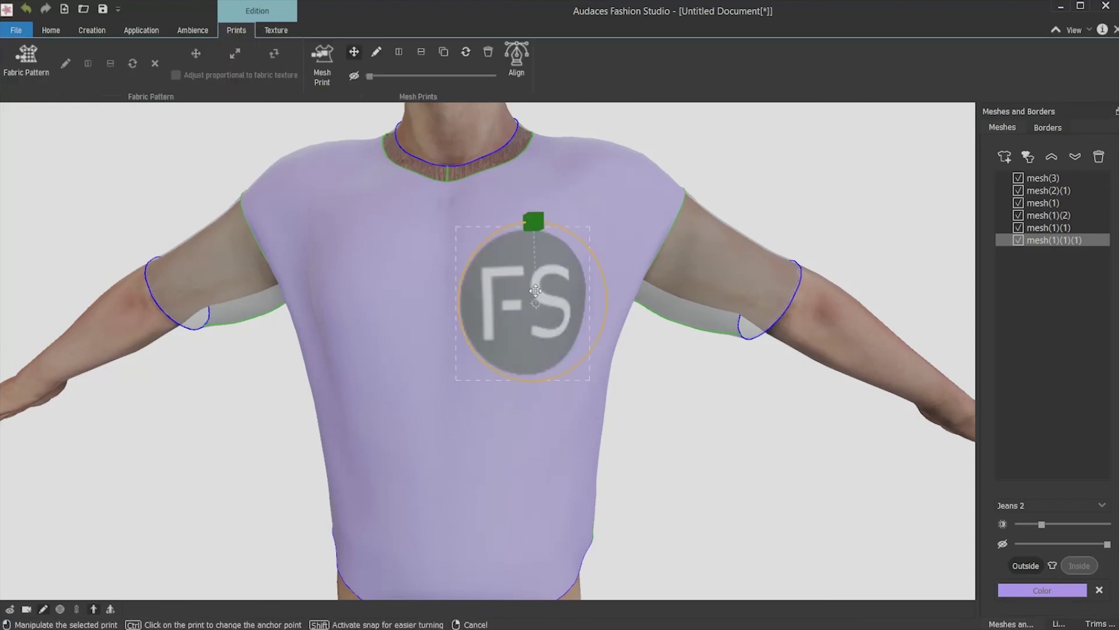
left_click_drag(572, 247, 537, 237)
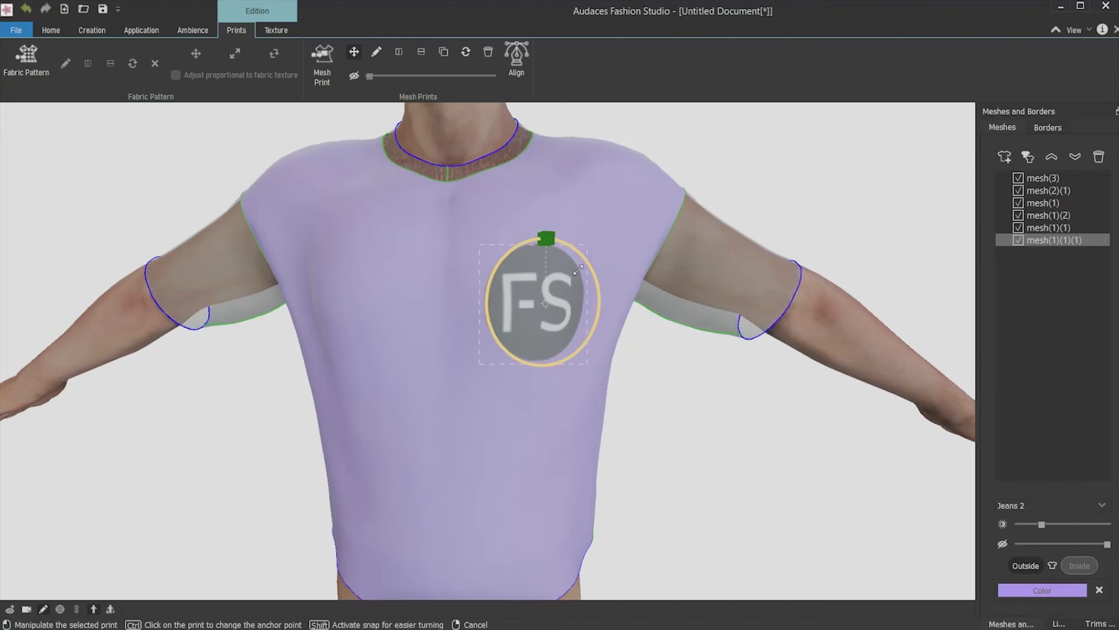
left_click_drag(590, 268, 534, 293)
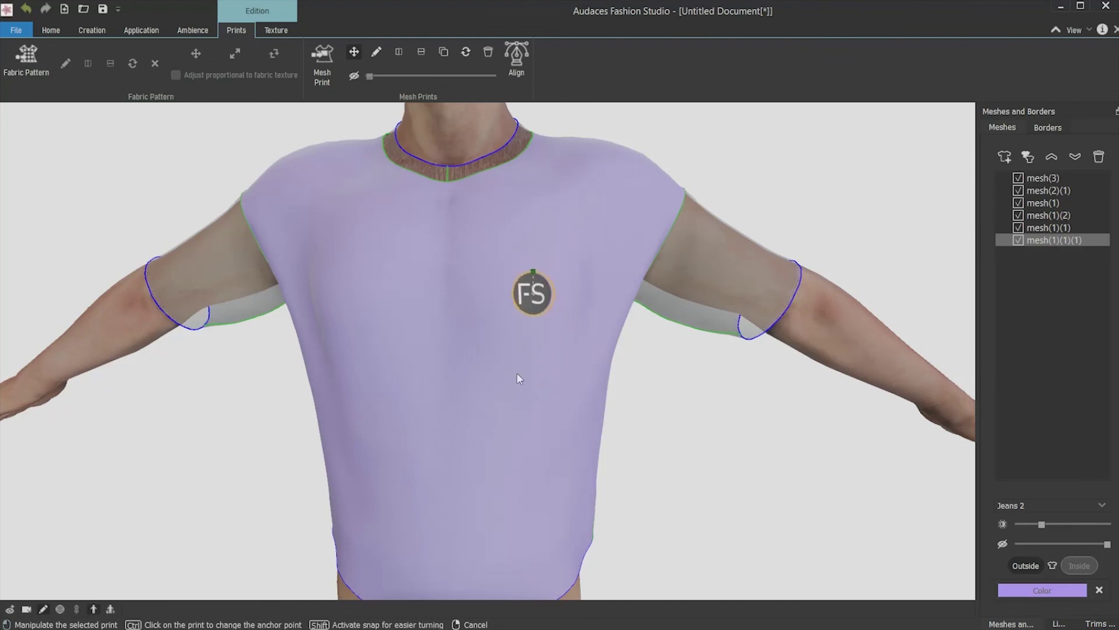
scroll(518, 378, "down", 5)
left_click(693, 392)
Step: Hide the border lines and review the whole T-shirt from the front
scroll(565, 456, "down", 5)
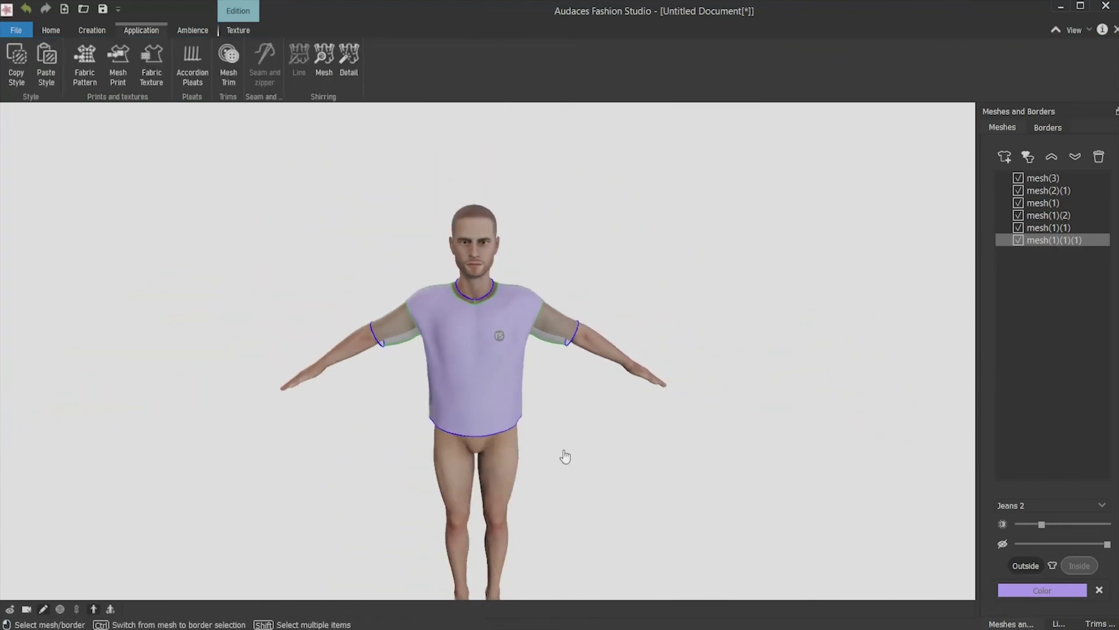
scroll(495, 370, "up", 8)
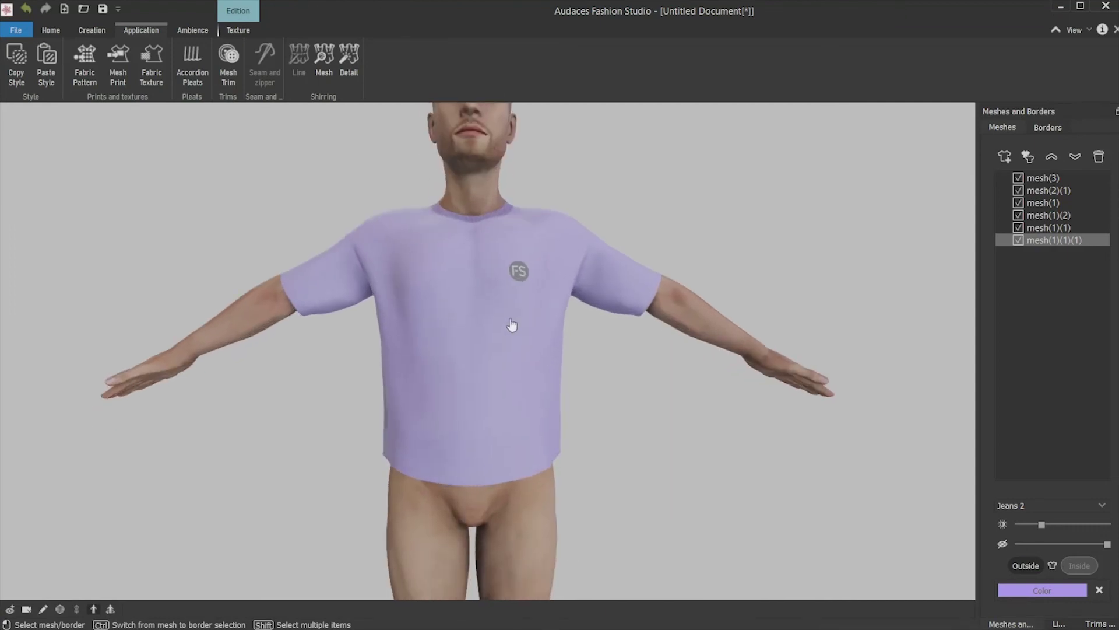
scroll(580, 379, "down", 2)
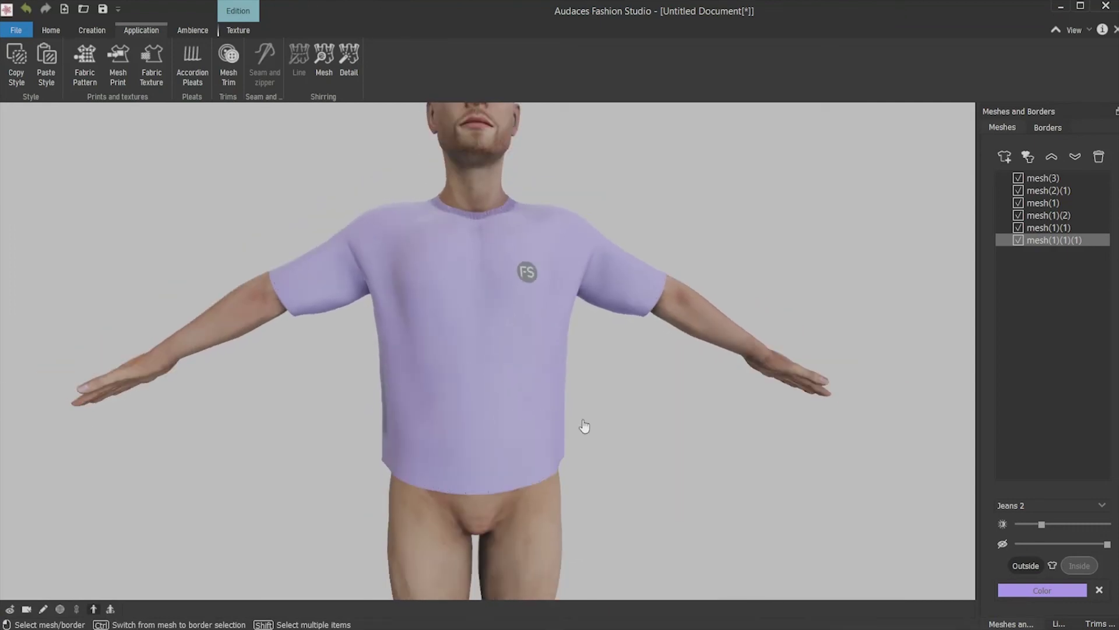